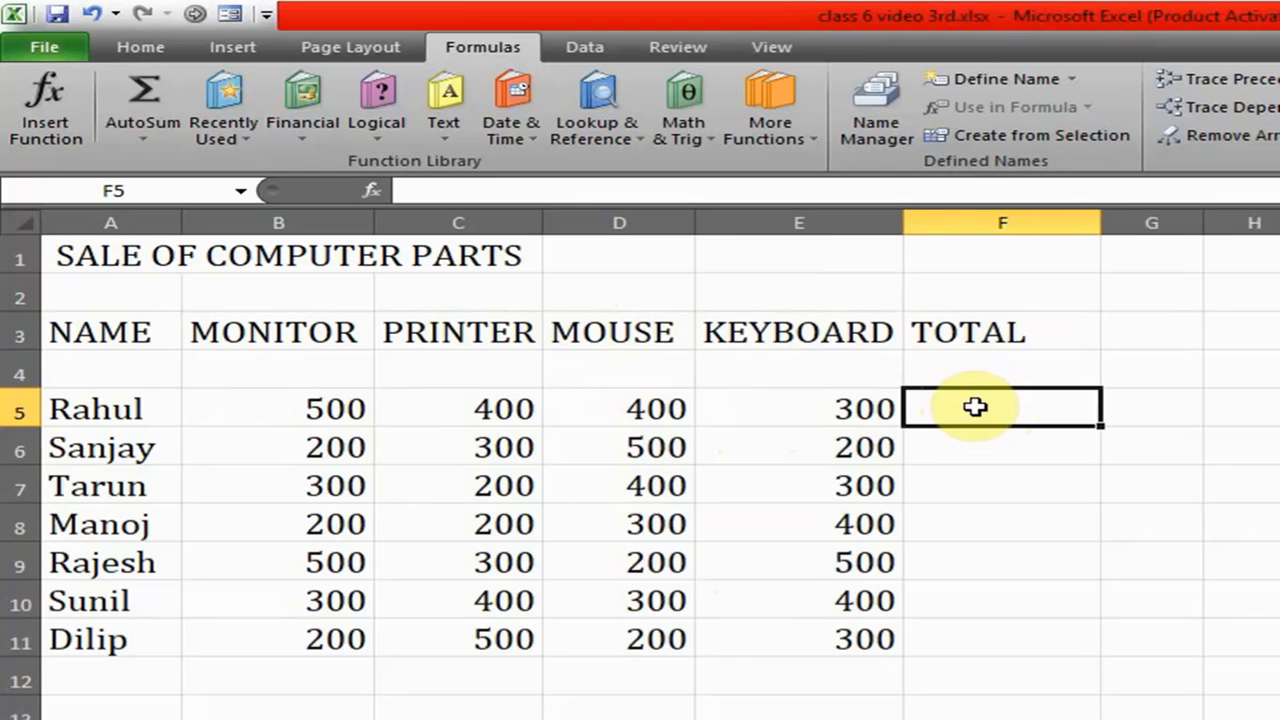
pyautogui.click(1001, 448)
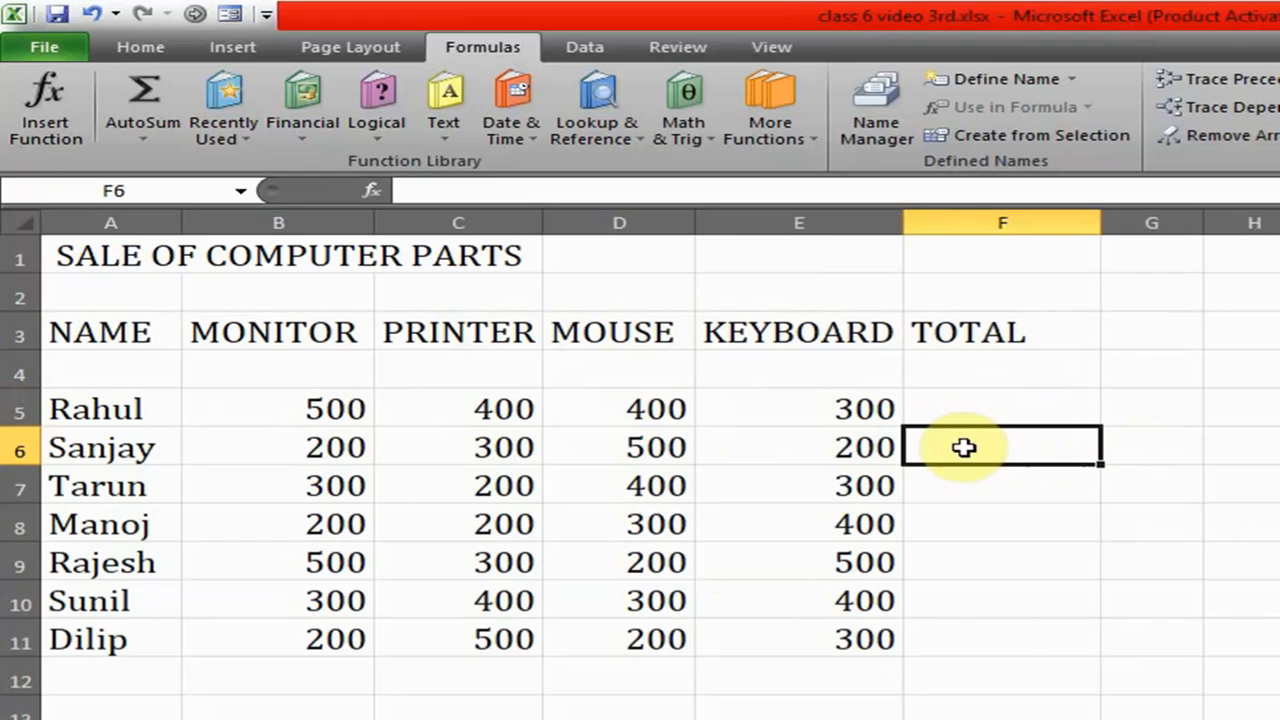
pyautogui.click(815, 405)
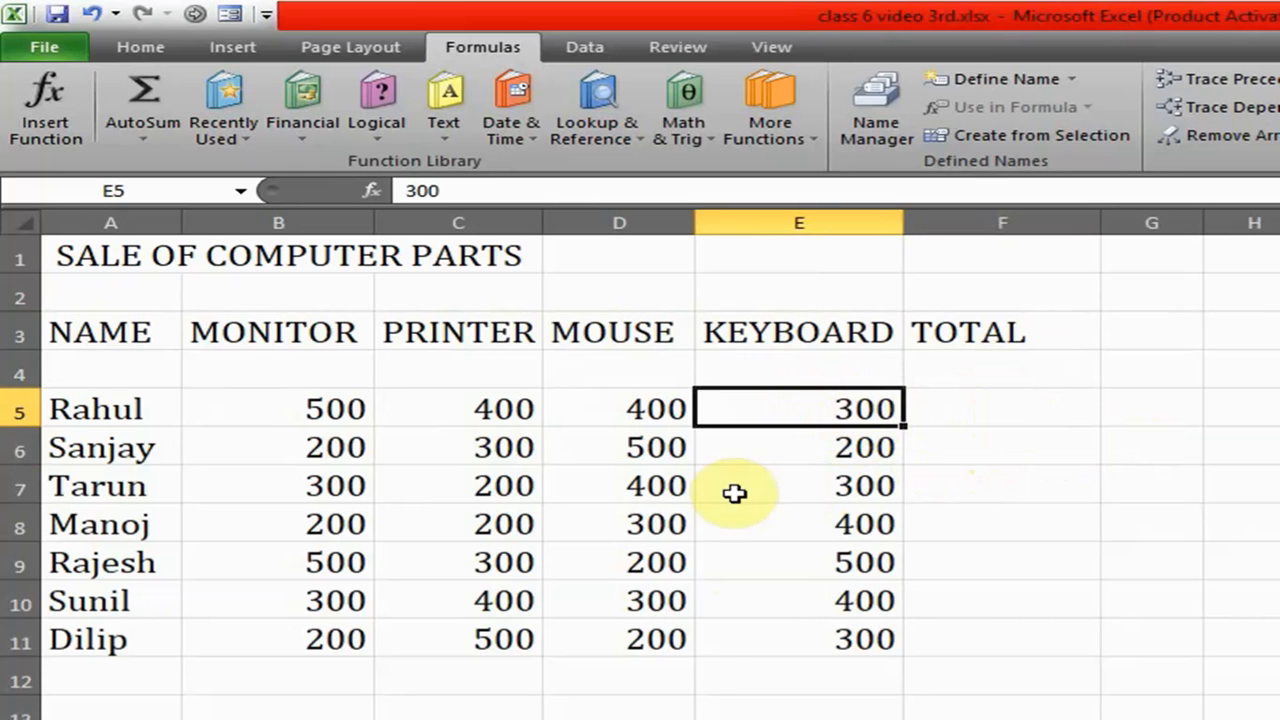
pyautogui.click(979, 400)
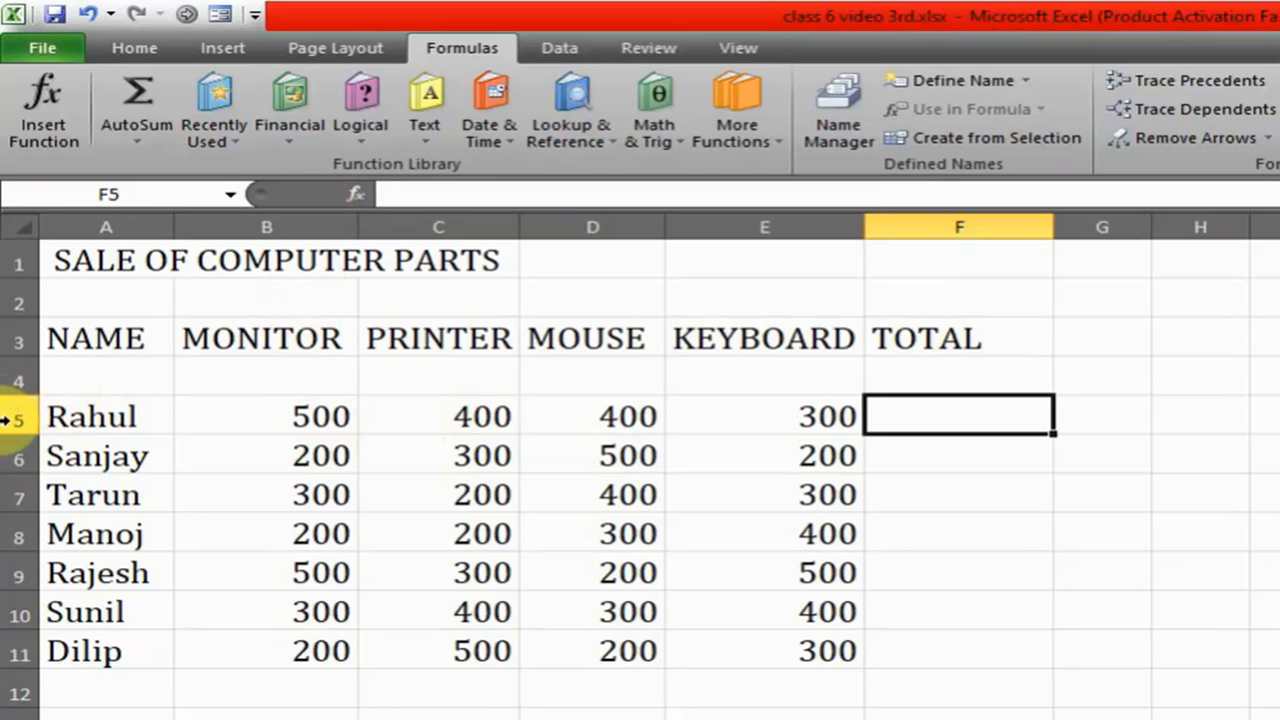
pyautogui.click(265, 416)
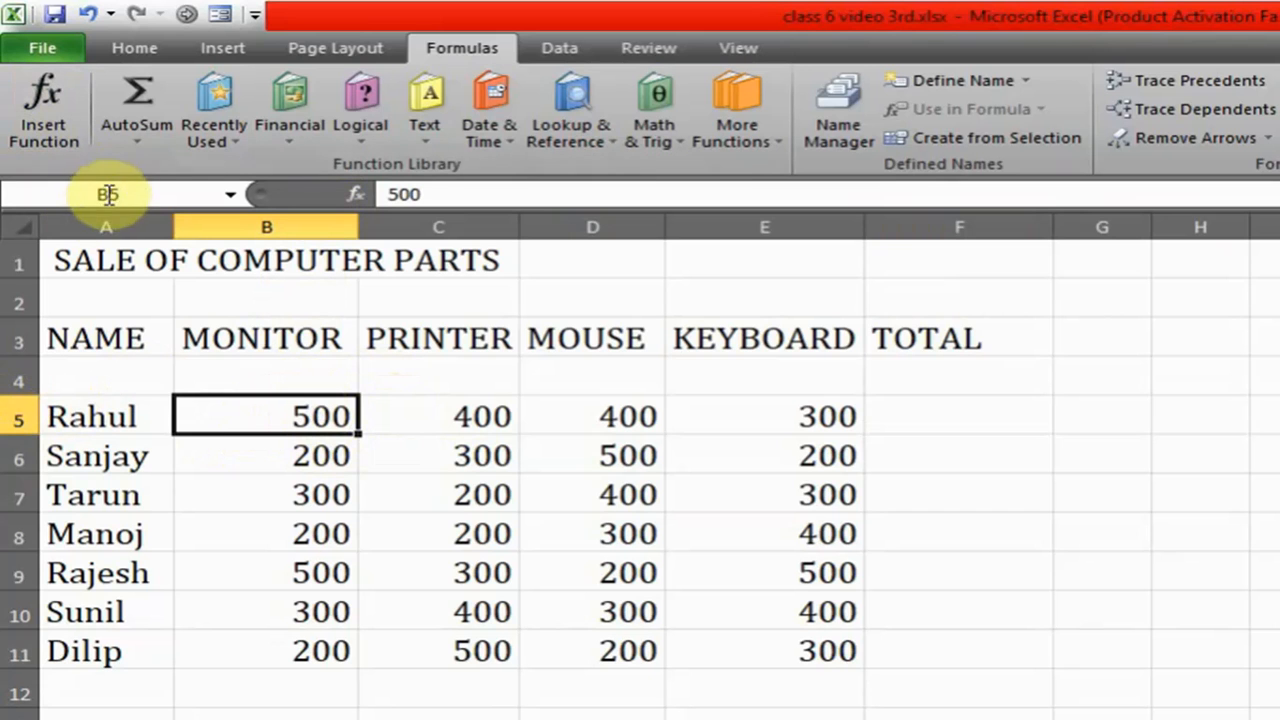
pyautogui.click(471, 414)
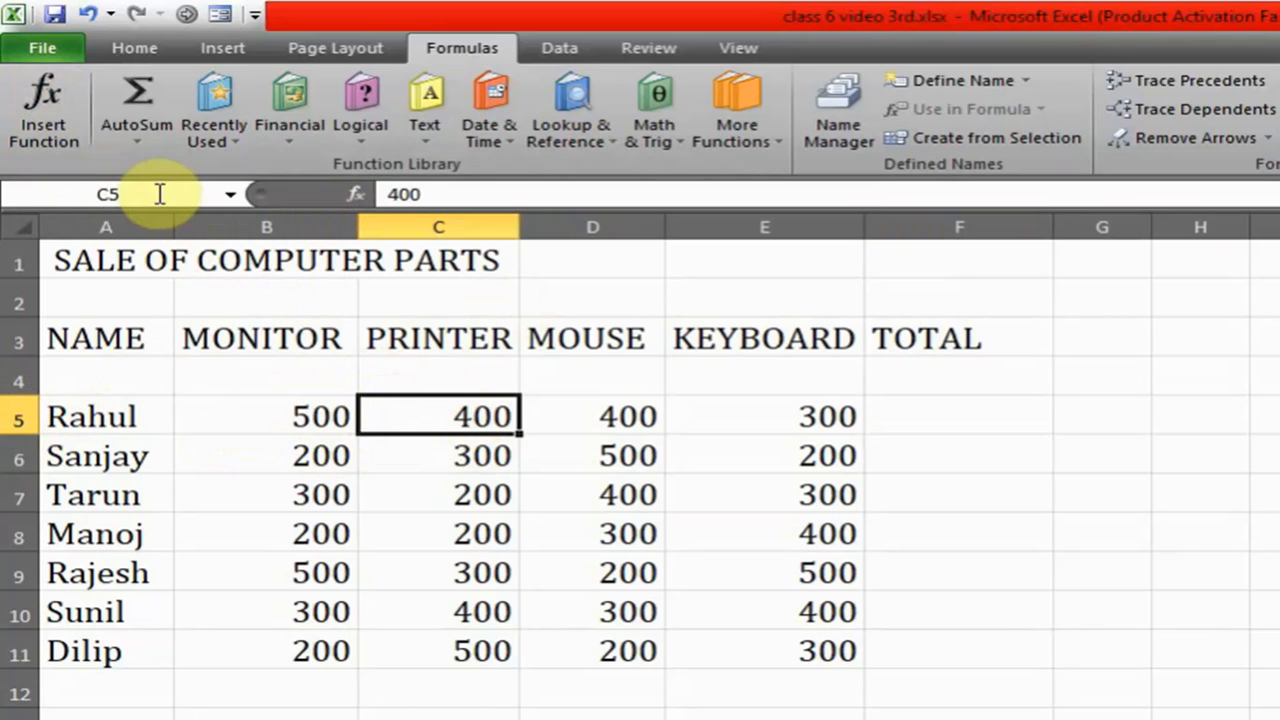
pyautogui.click(335, 416)
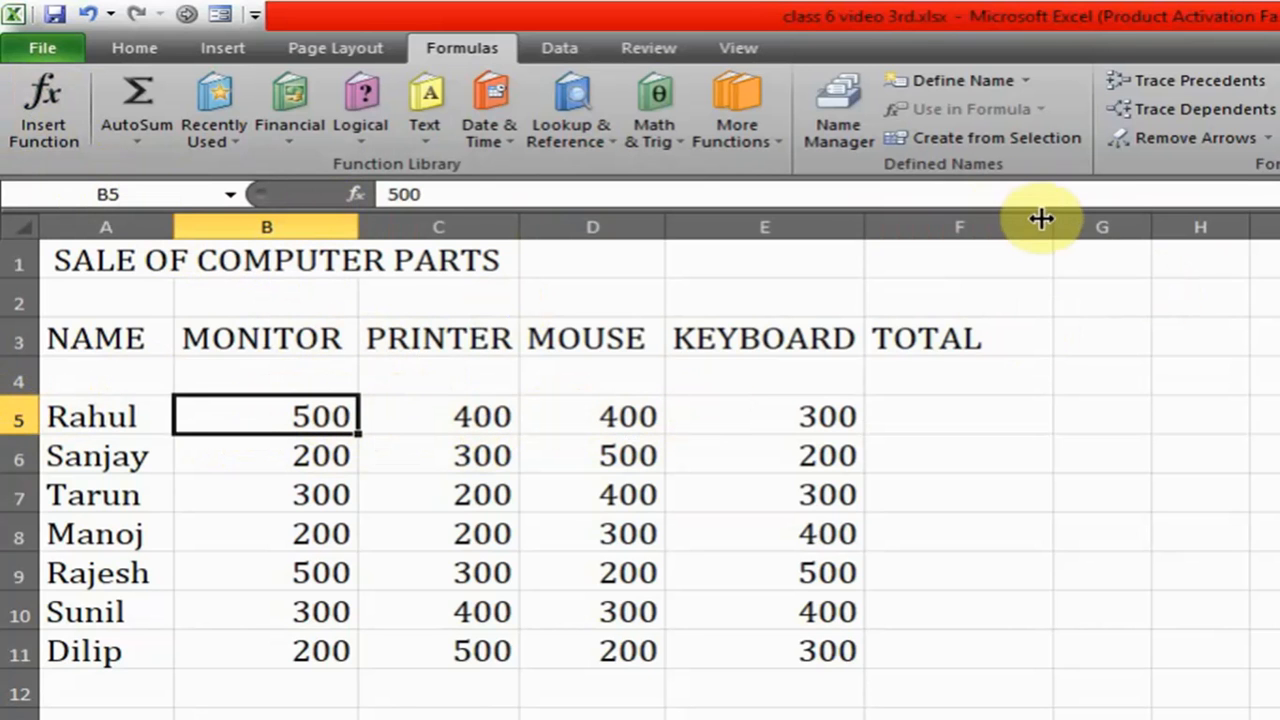
# - Narrow the TOTAL column F and enter the formula =B5*C5 in cell F5
pyautogui.moveTo(1050, 220); pyautogui.dragTo(965, 218)
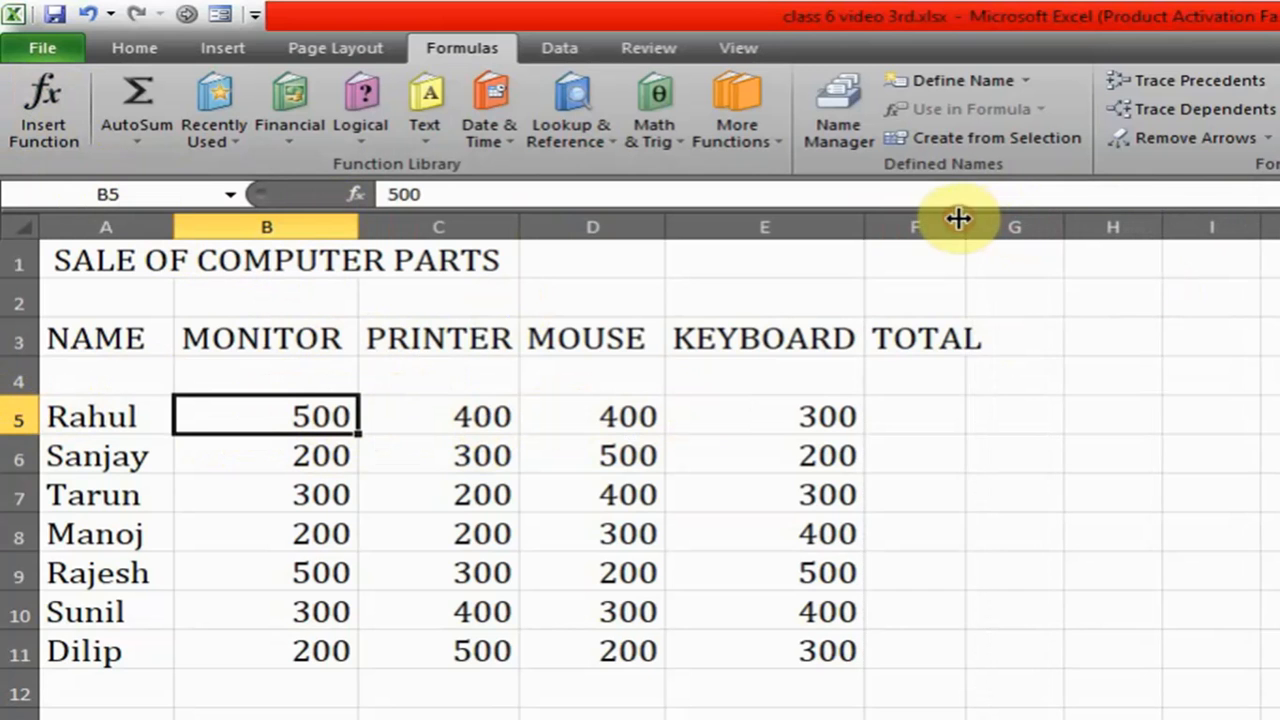
pyautogui.doubleClick(902, 410)
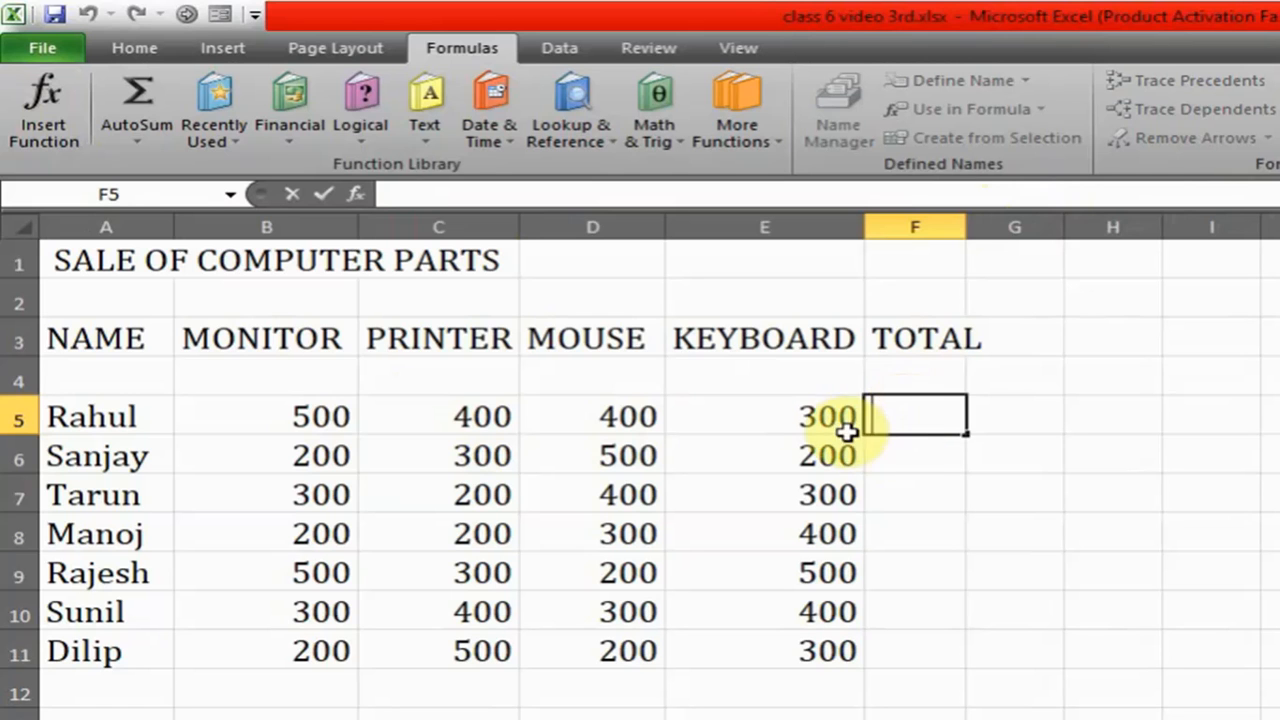
pyautogui.write('=')
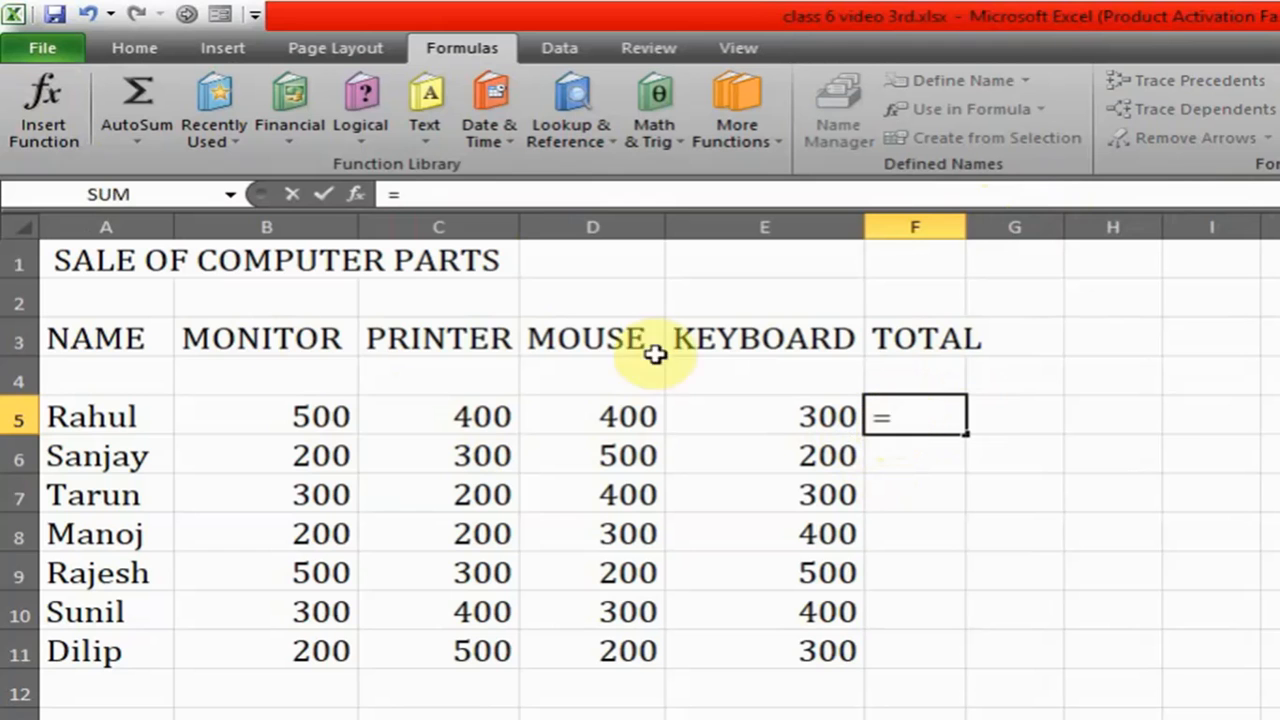
pyautogui.click(306, 421)
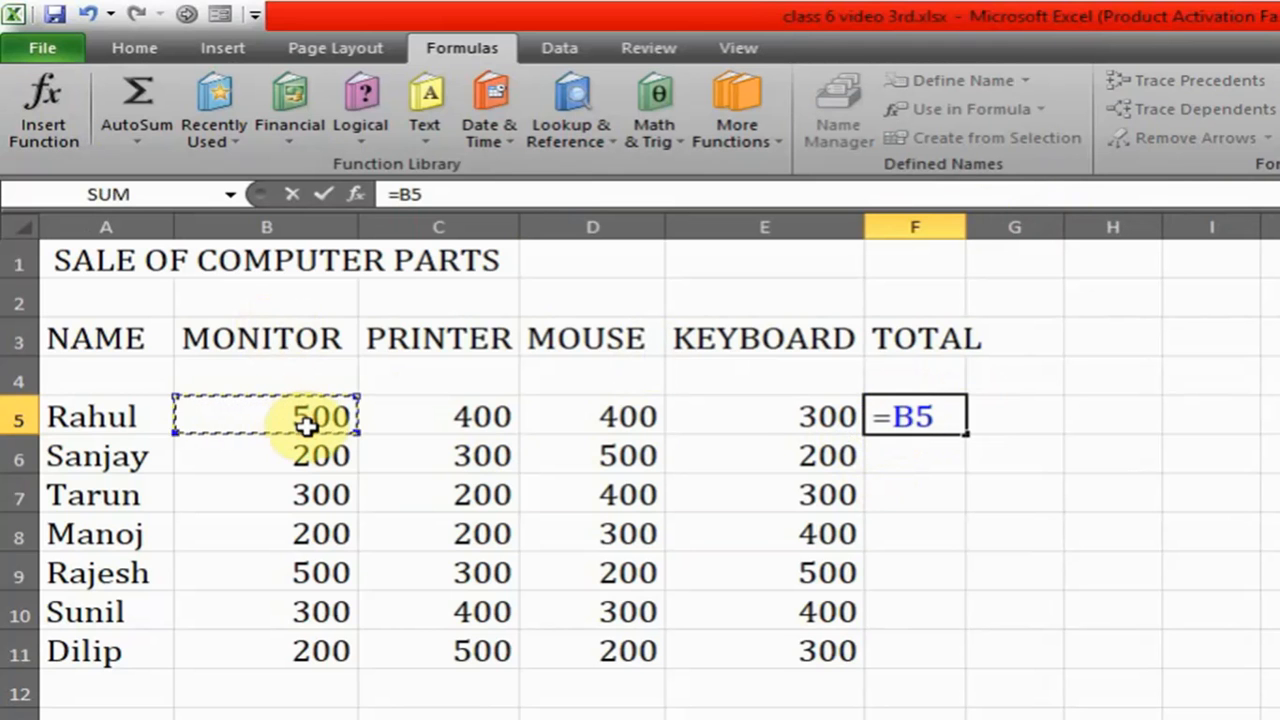
pyautogui.write('*')
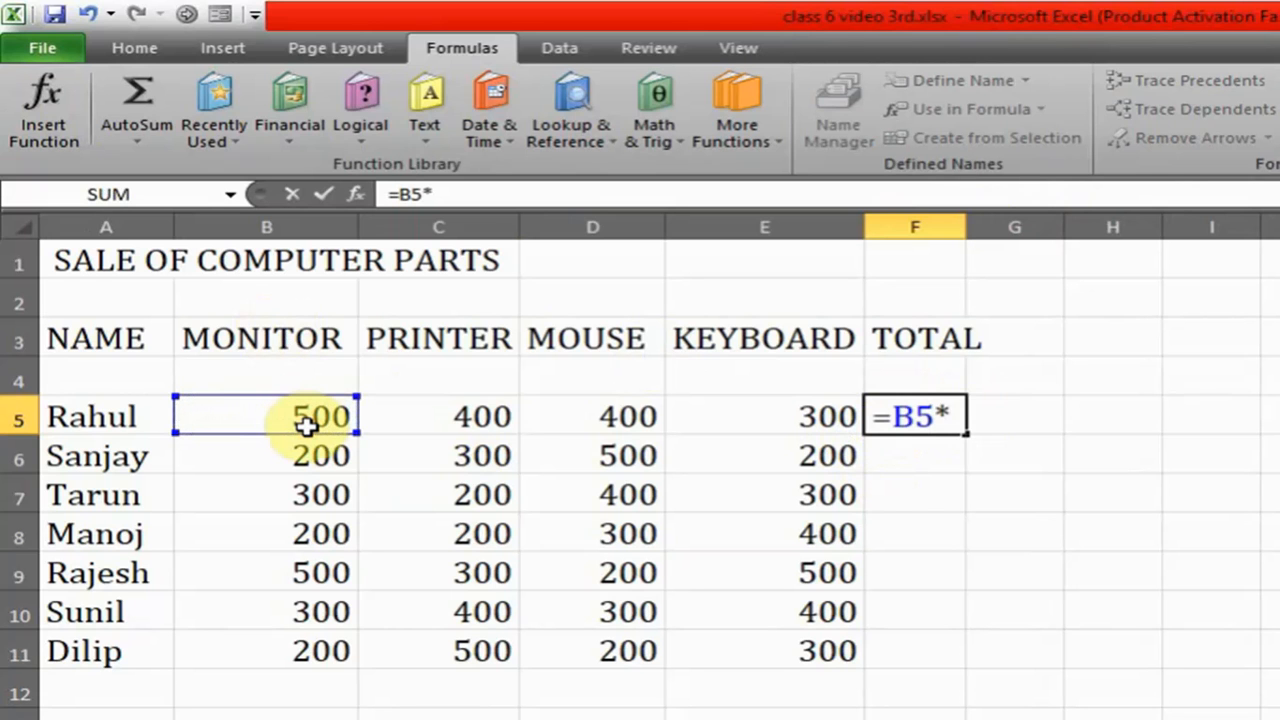
pyautogui.click(497, 420)
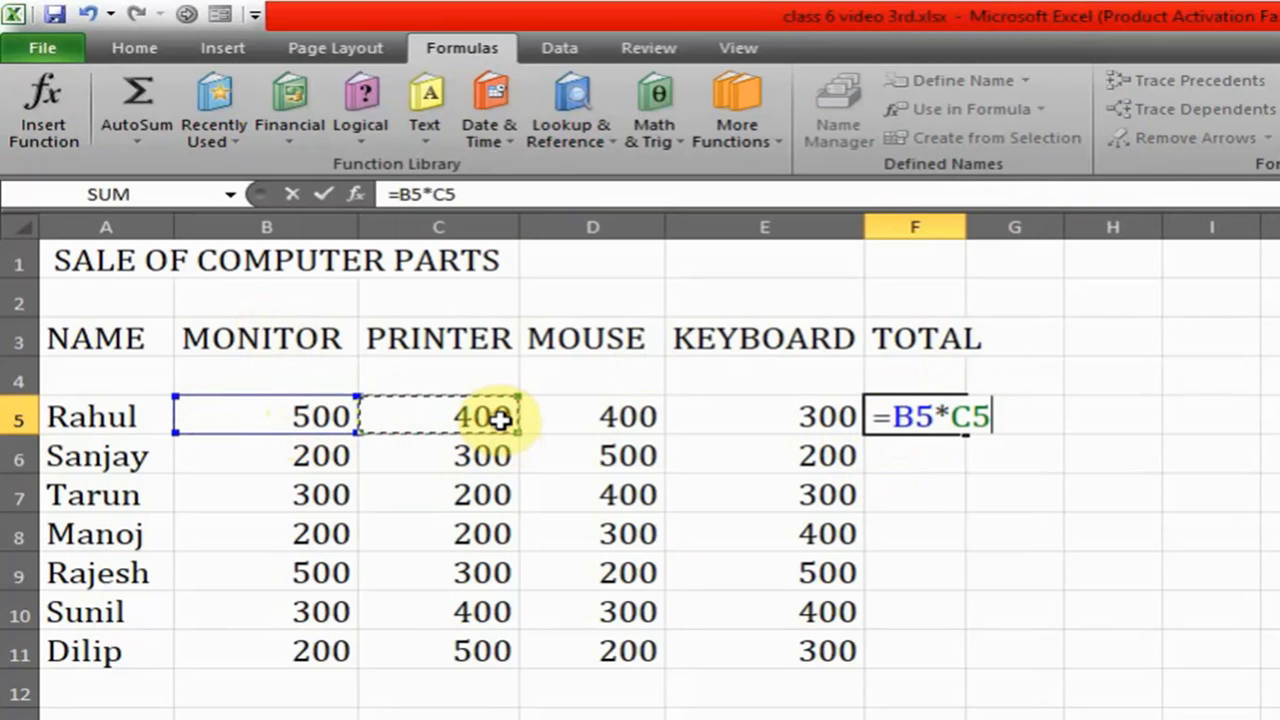
pyautogui.press('Return')
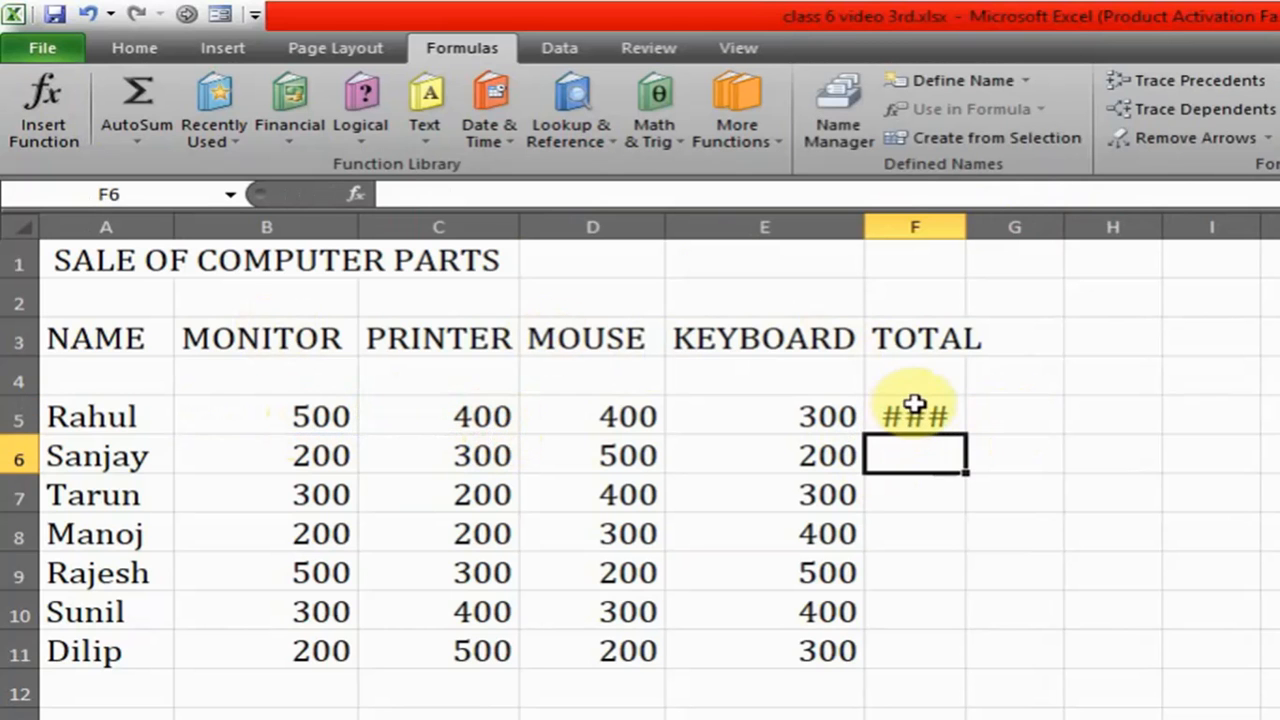
# - Widen column F to fit the product in F5 and clear the formula from that cell
pyautogui.moveTo(911, 408)
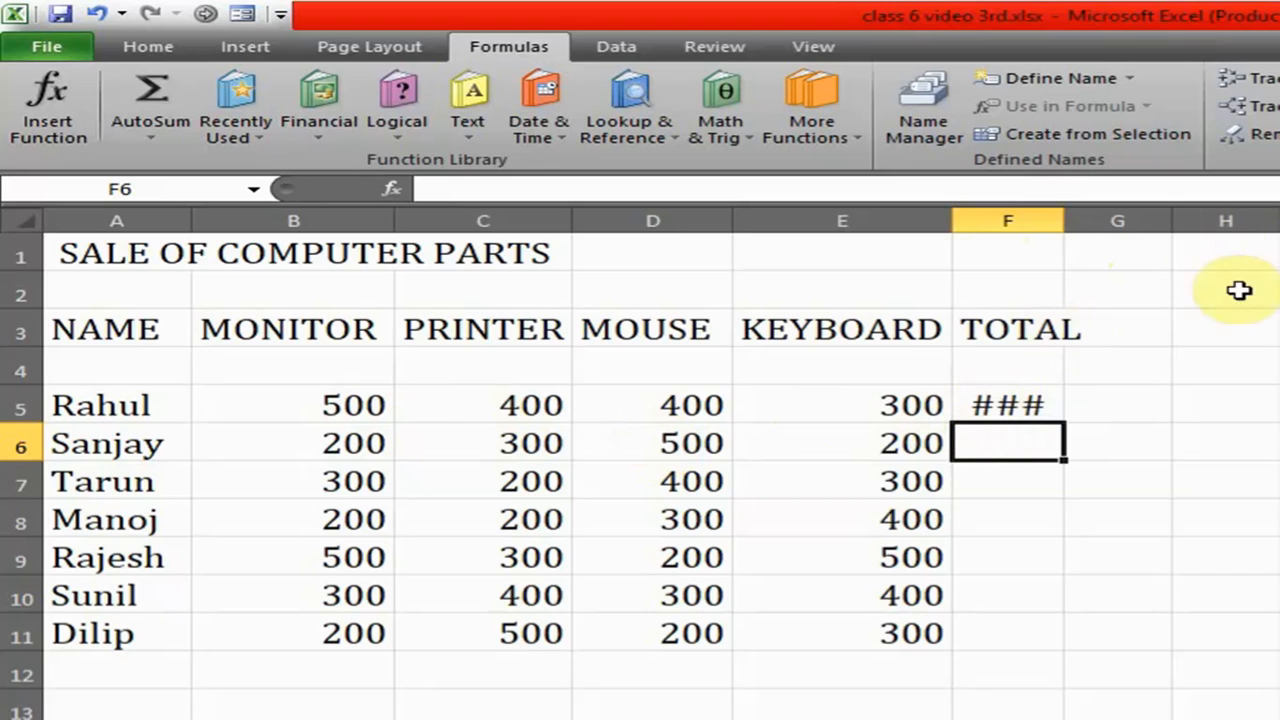
pyautogui.click(1022, 405)
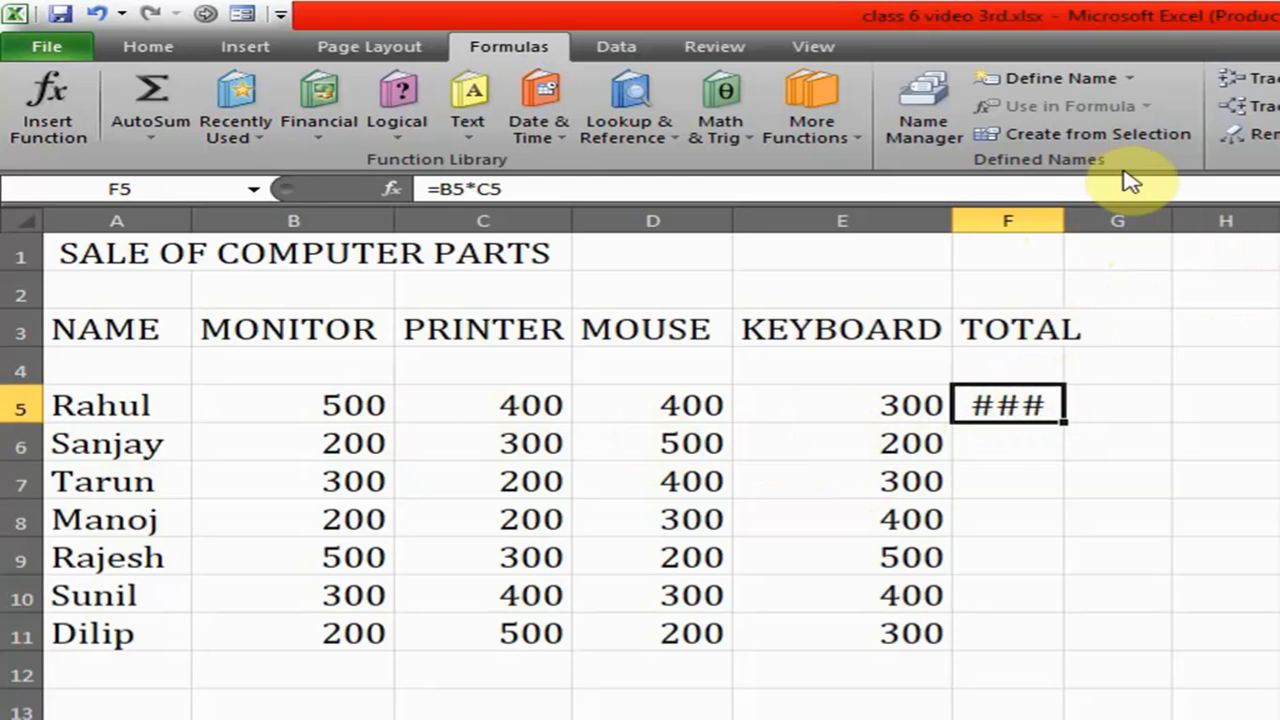
pyautogui.moveTo(1064, 221); pyautogui.dragTo(1167, 220)
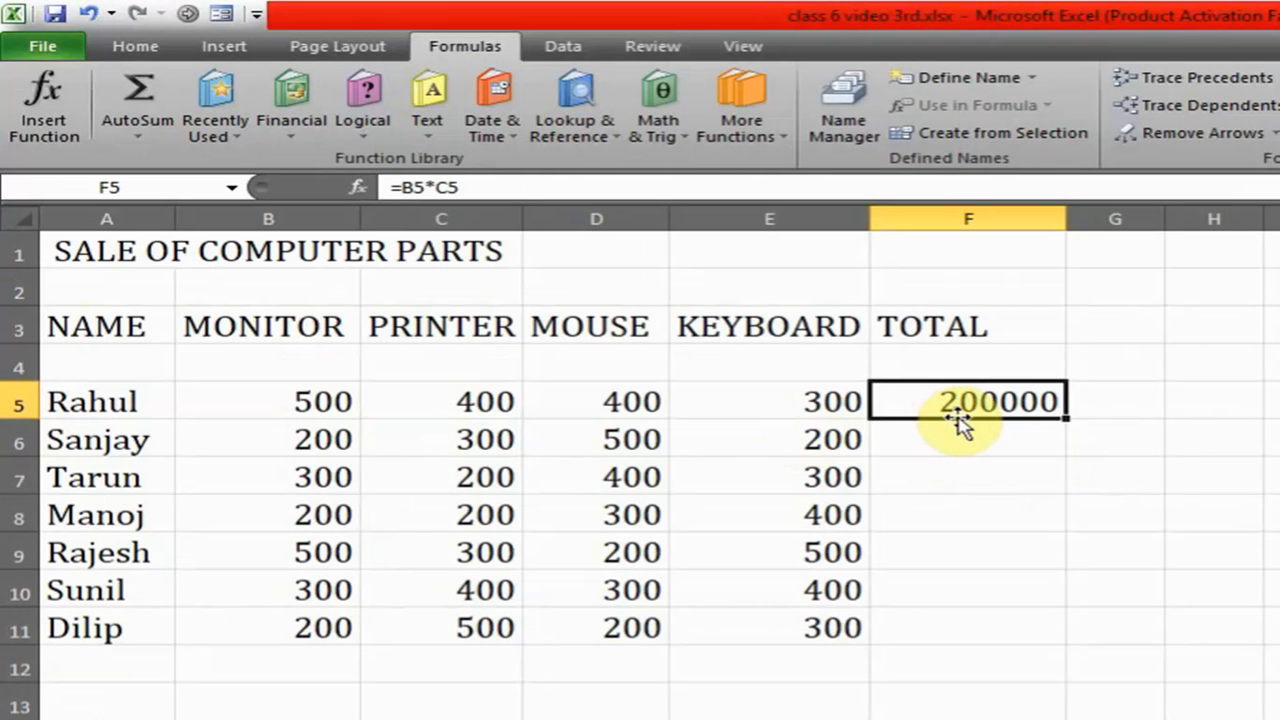
pyautogui.press('Delete')
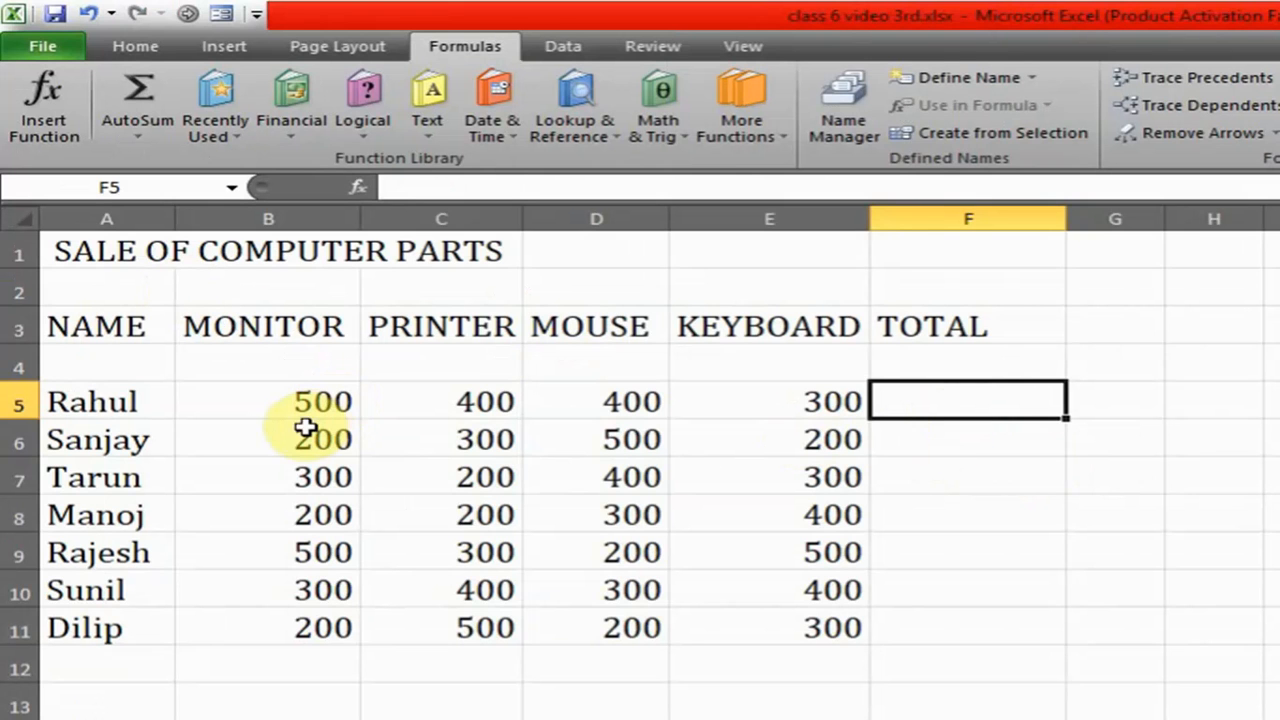
# - Replace the PRINTER value in cell C6 with 0
pyautogui.click(496, 438)
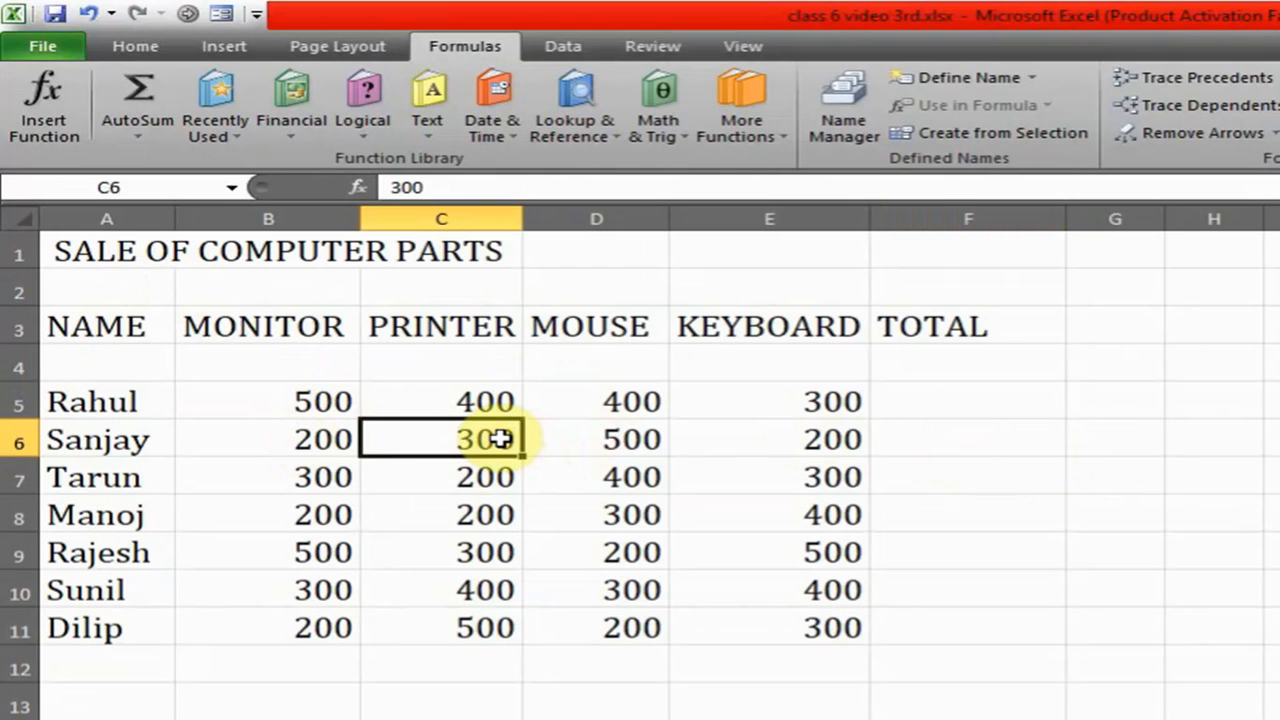
pyautogui.press('Delete')
pyautogui.write('0')
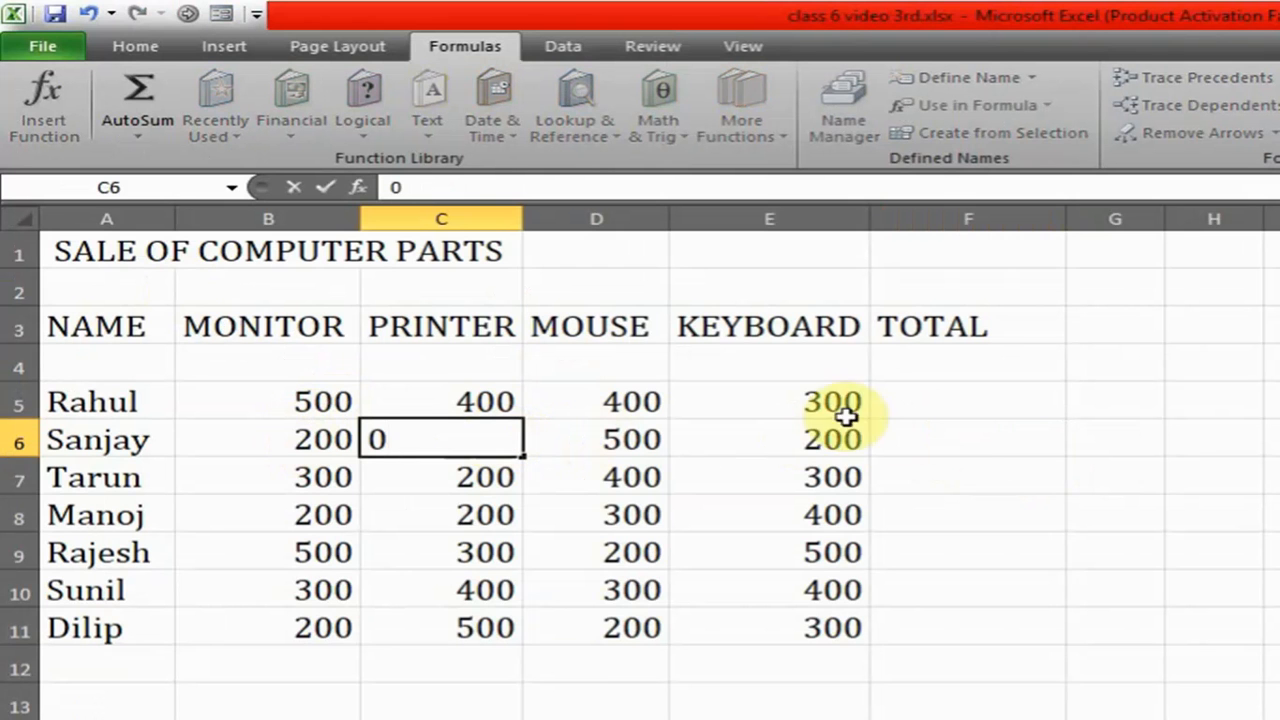
pyautogui.click(925, 435)
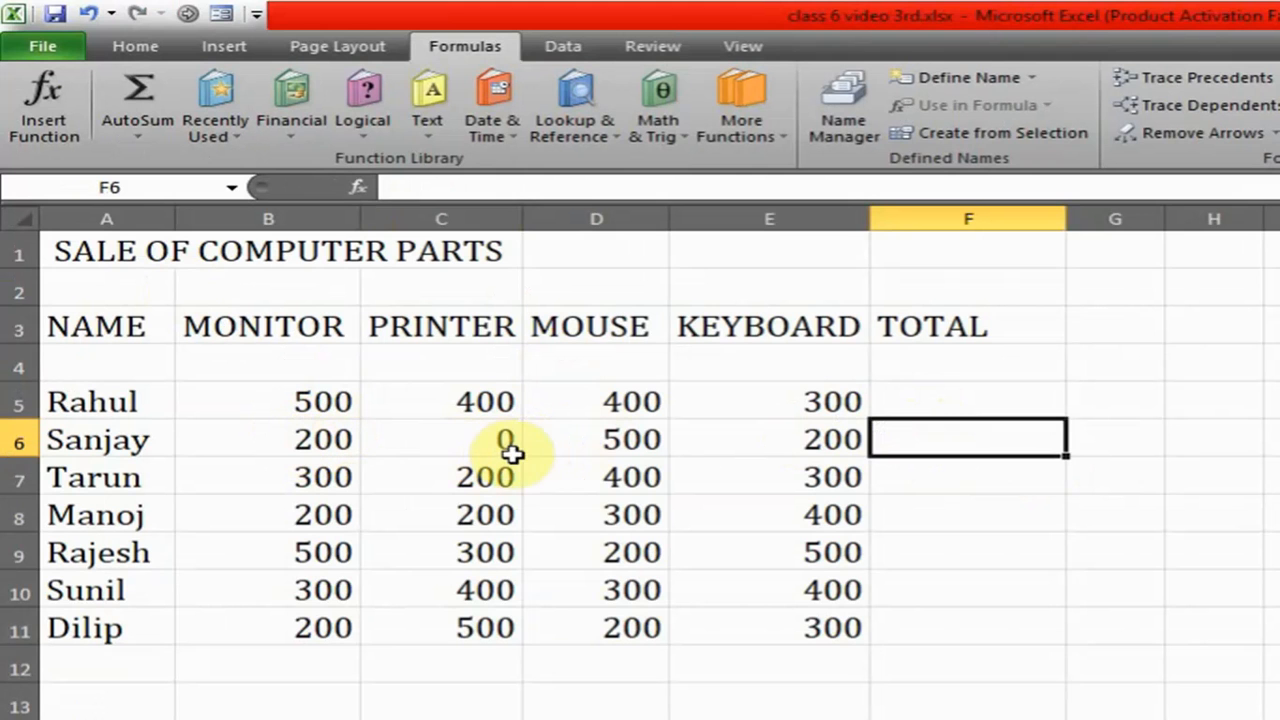
# - Enter the division formula =B6/C6 in the TOTAL cell F6 and clear that cell again
pyautogui.doubleClick(921, 437)
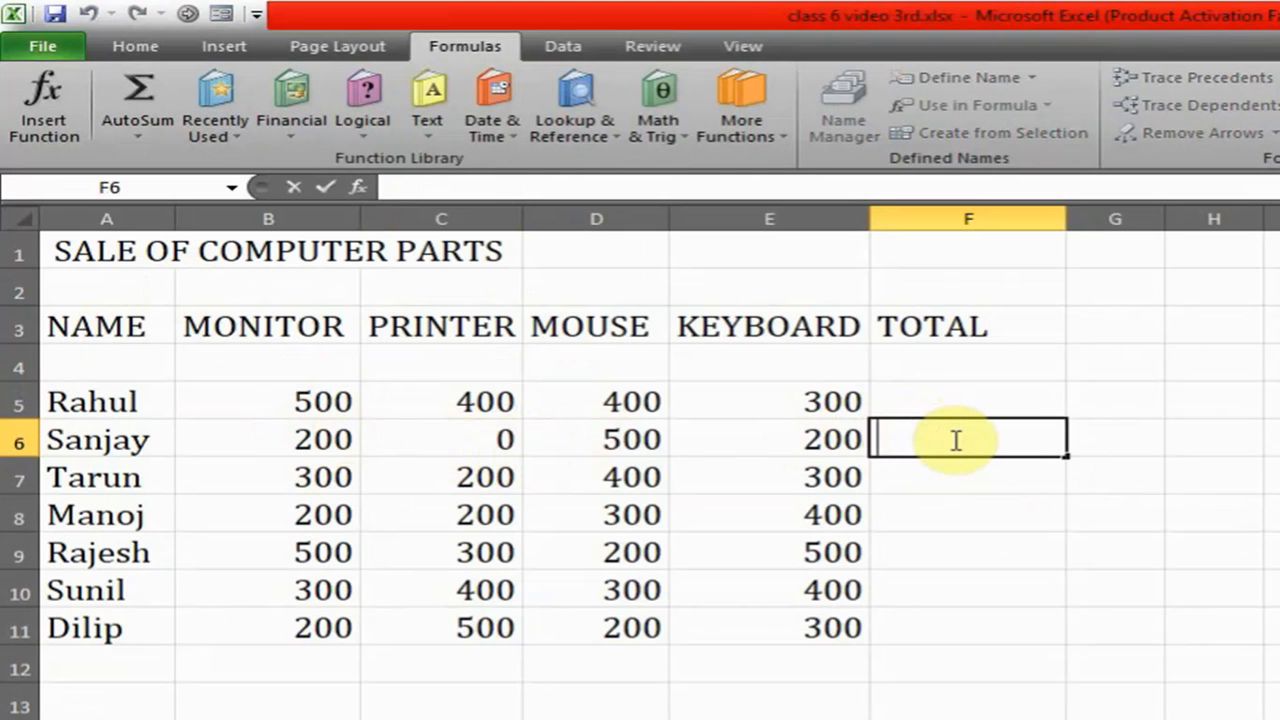
pyautogui.write('=')
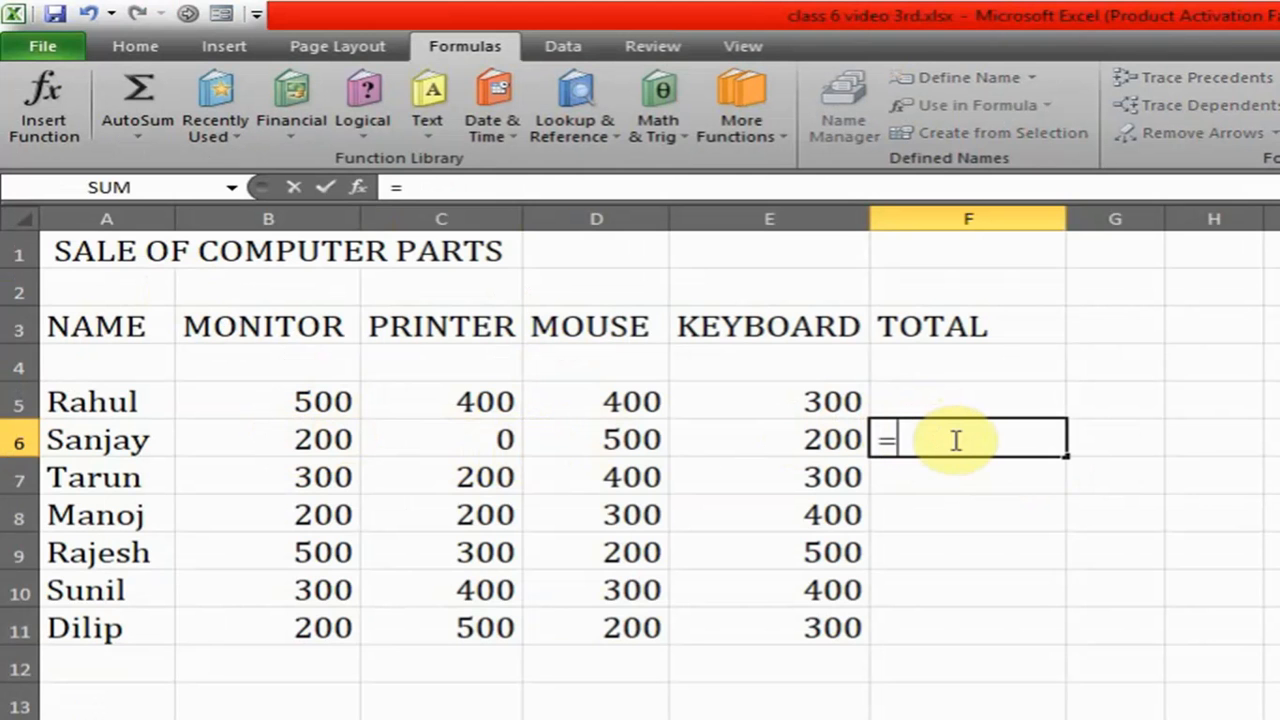
pyautogui.click(282, 439)
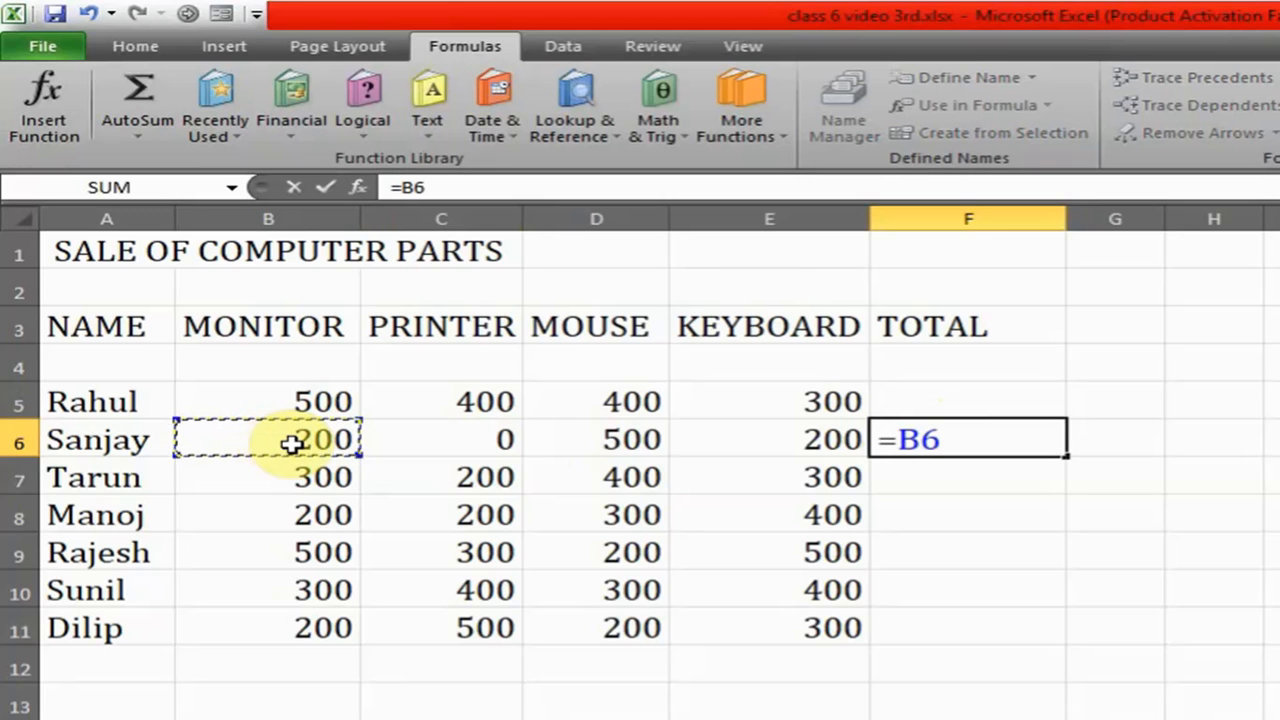
pyautogui.write('/')
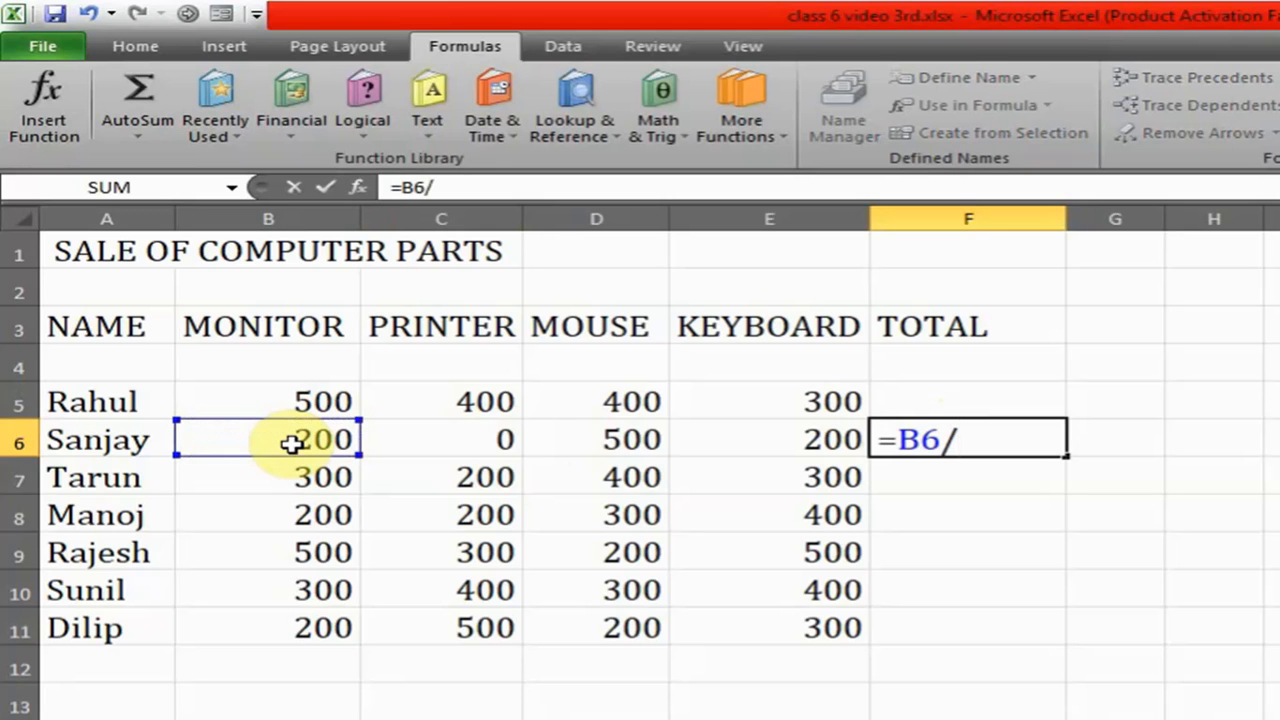
pyautogui.click(443, 455)
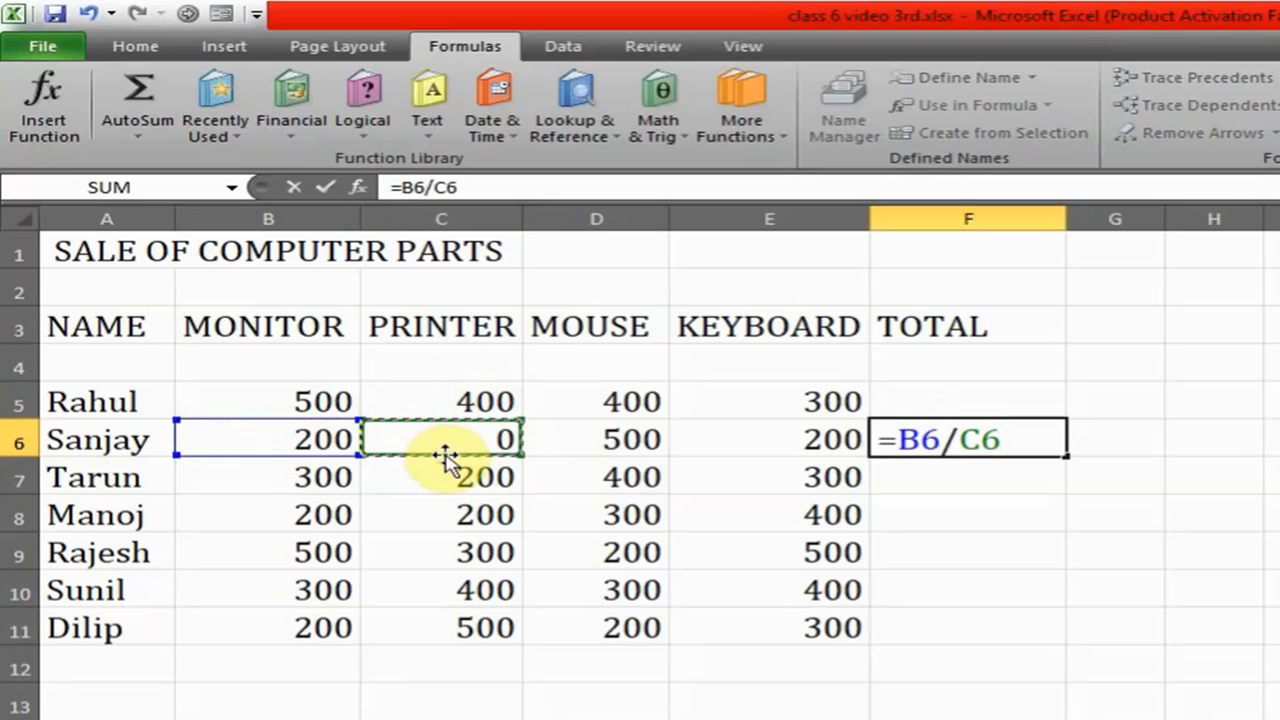
pyautogui.press('Return')
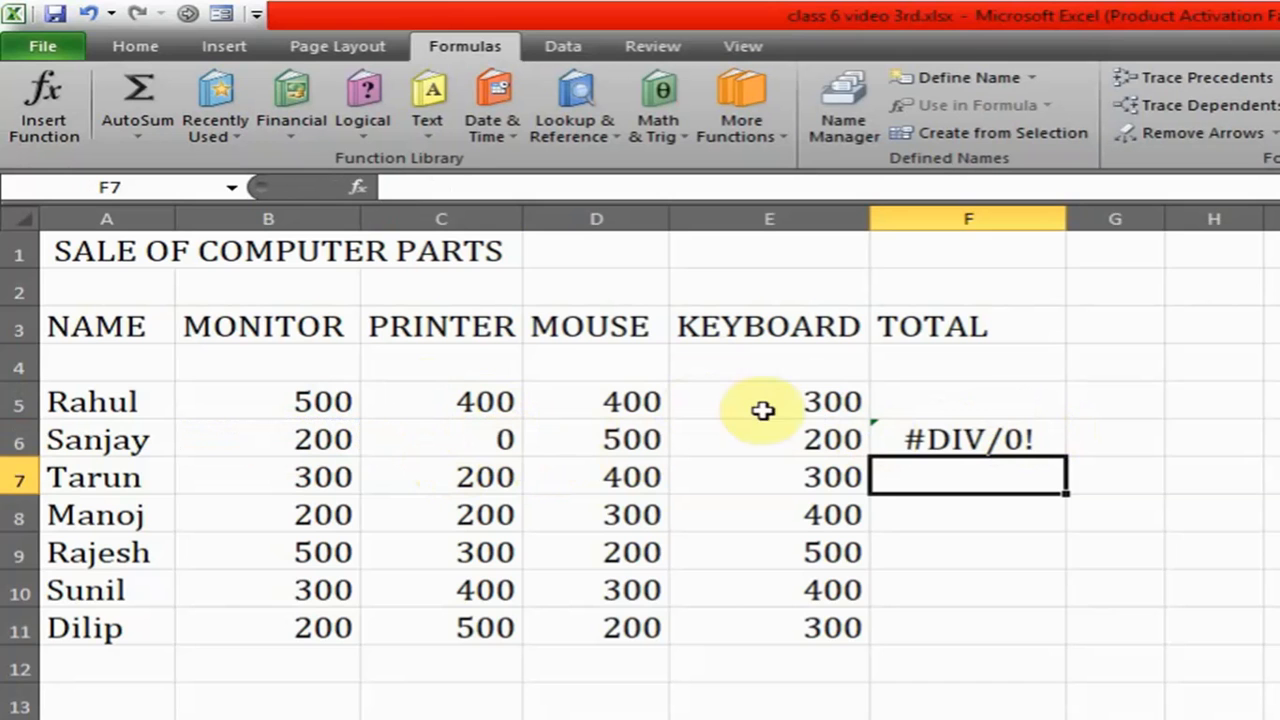
pyautogui.click(965, 436)
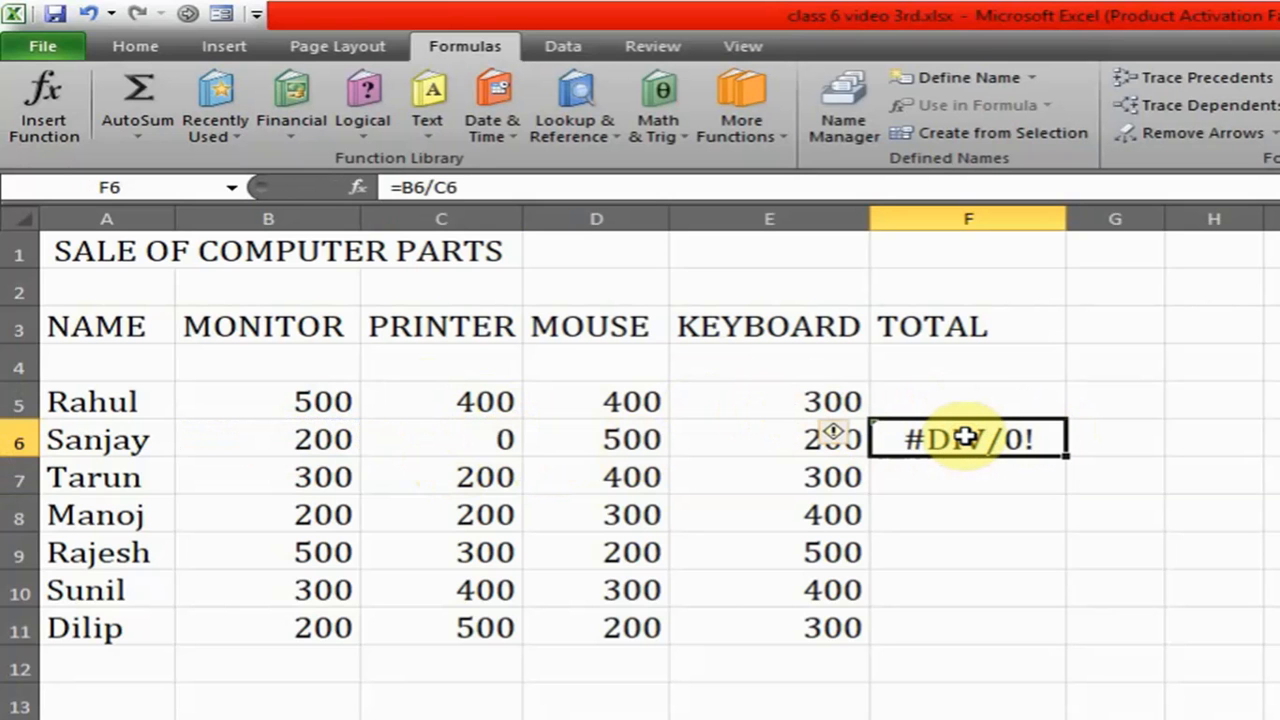
pyautogui.press('Delete')
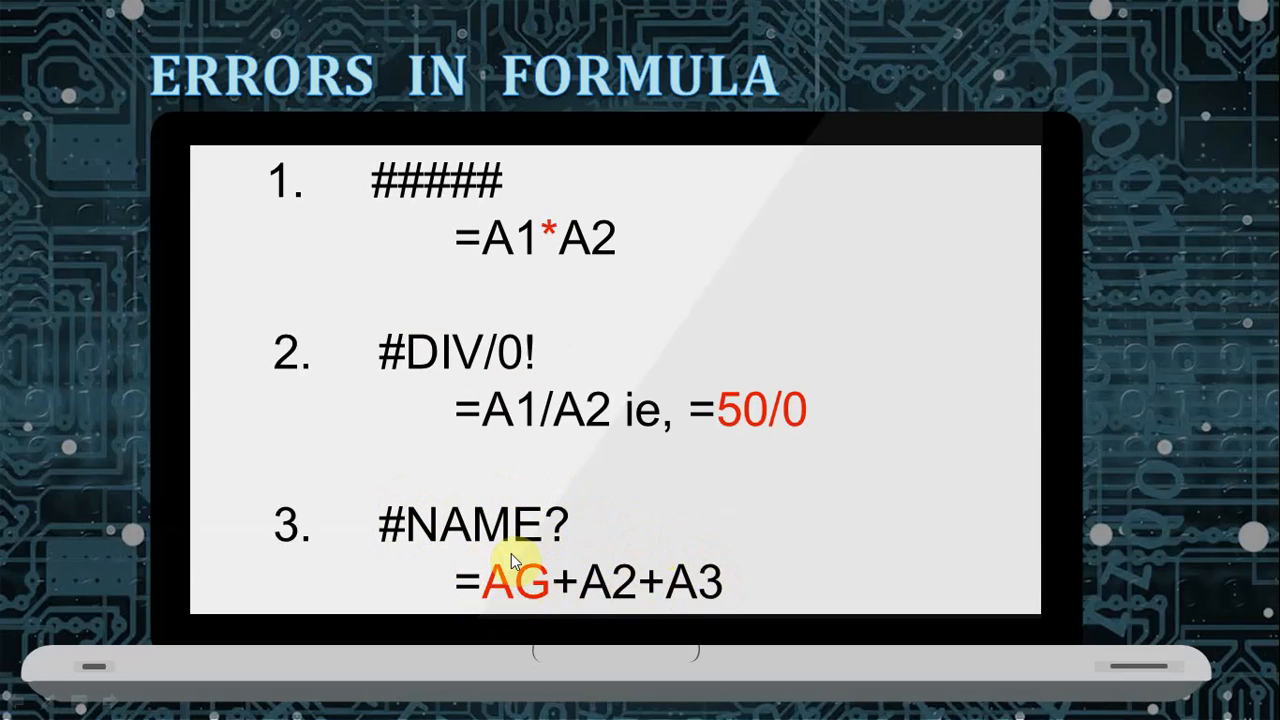
# - Switch from the slides back to the Excel workbook and set the PRINTER value in C6 to 300
pyautogui.hotkey('alt', 'Tab')
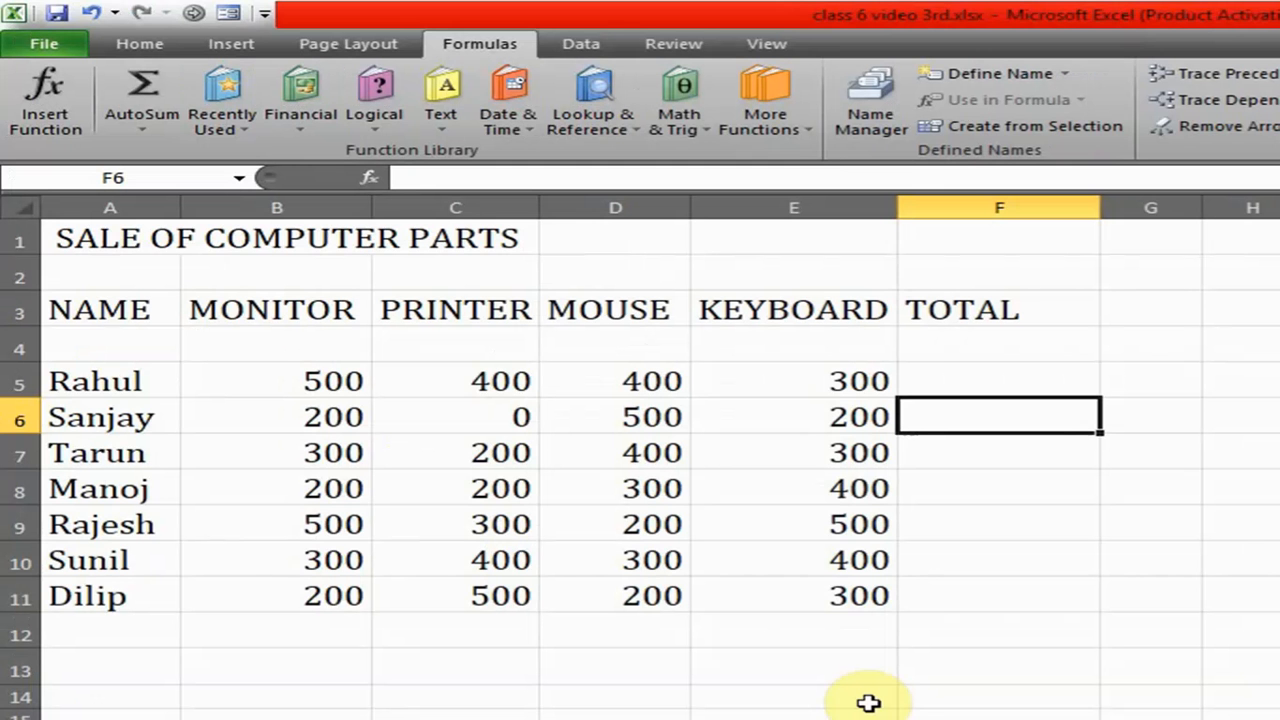
pyautogui.doubleClick(492, 421)
pyautogui.write('30')
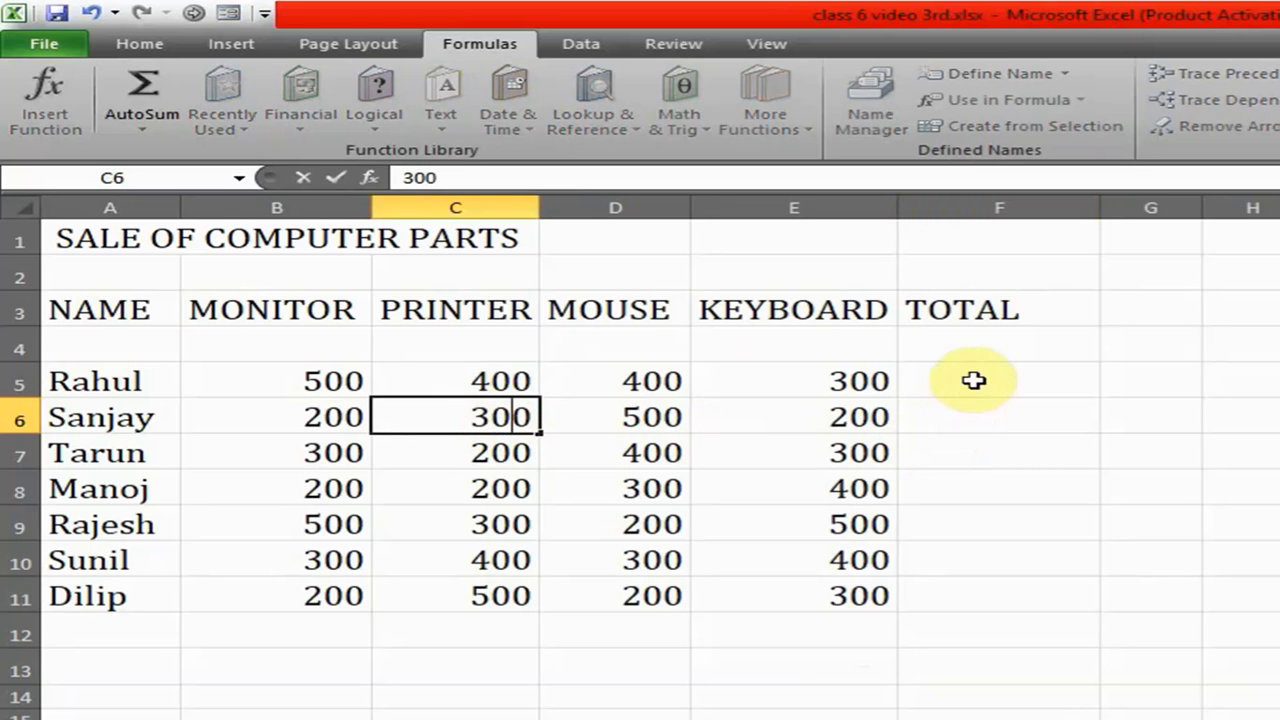
# - Enter the misspelled formula =B5+Ca in the TOTAL cell F5 and clear that cell again
pyautogui.click(974, 380)
pyautogui.write('=')
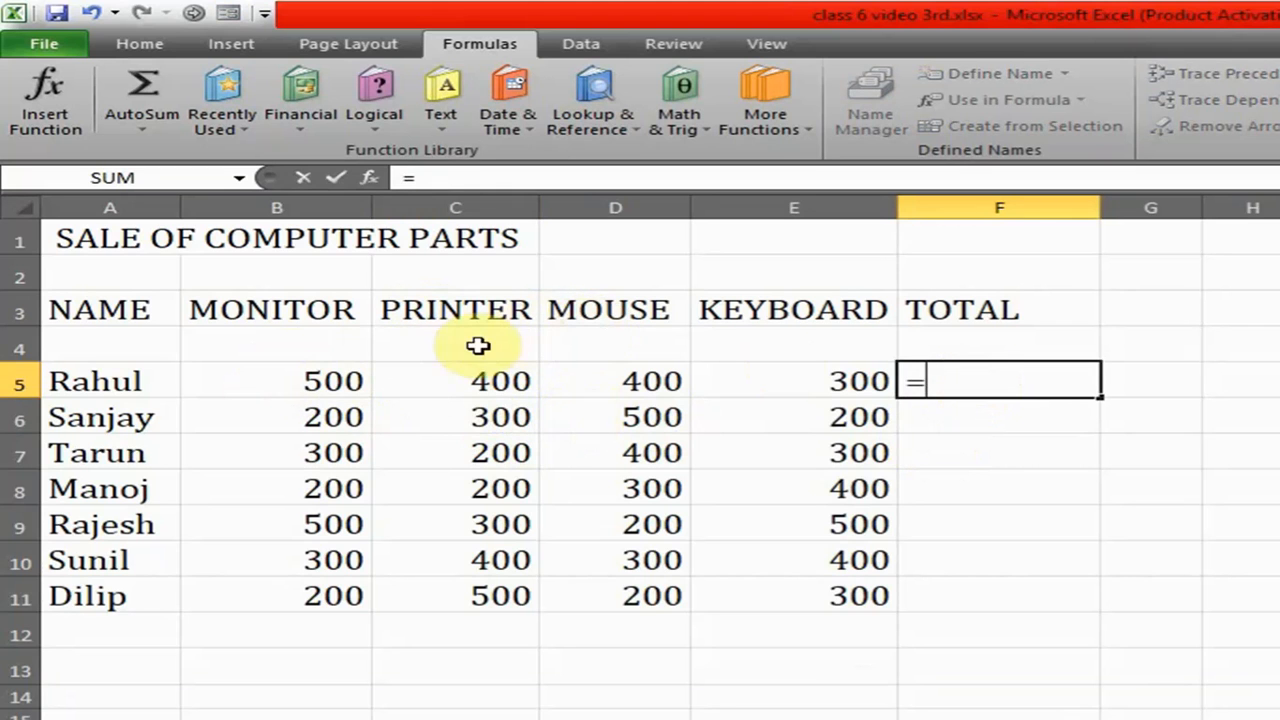
pyautogui.click(328, 381)
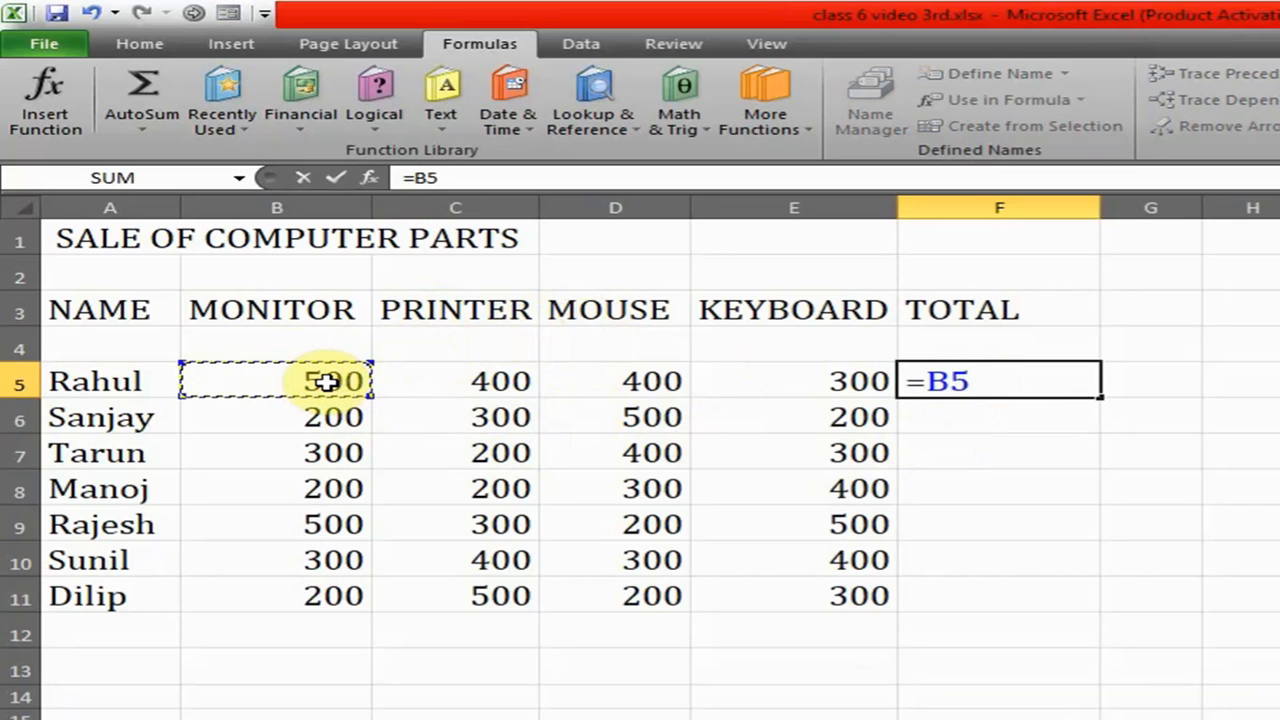
pyautogui.write('+')
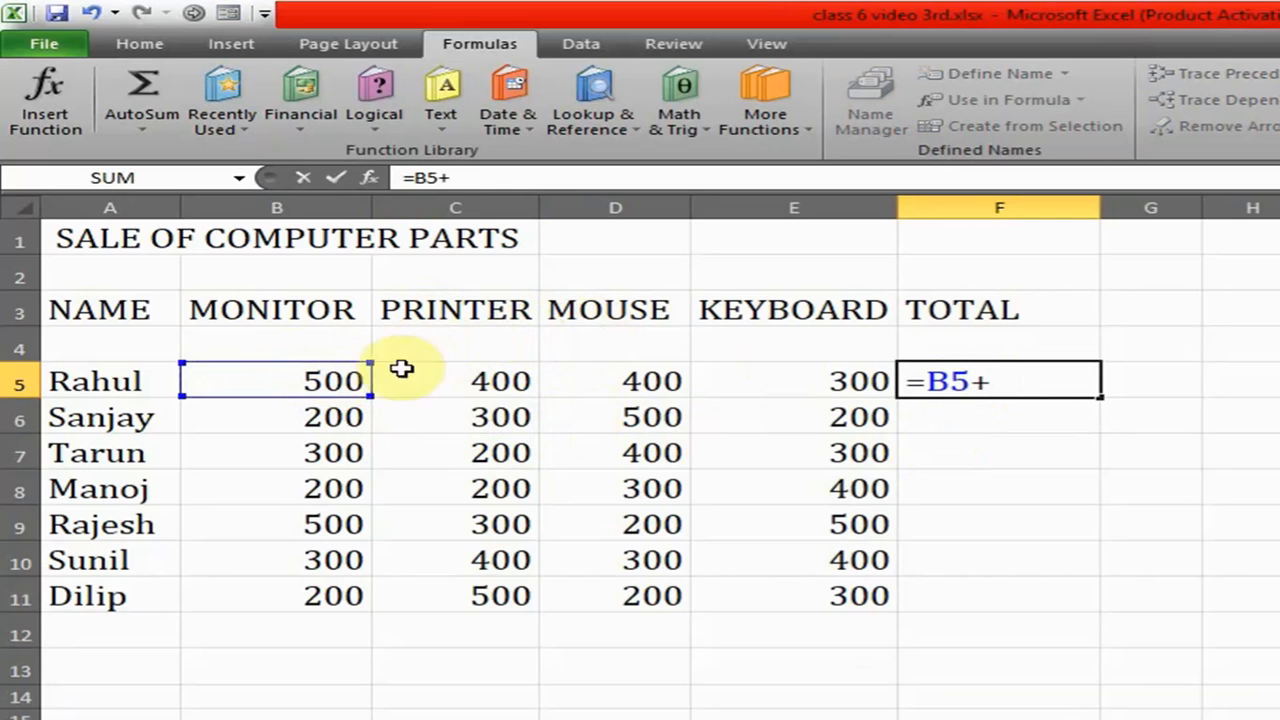
pyautogui.click(484, 387)
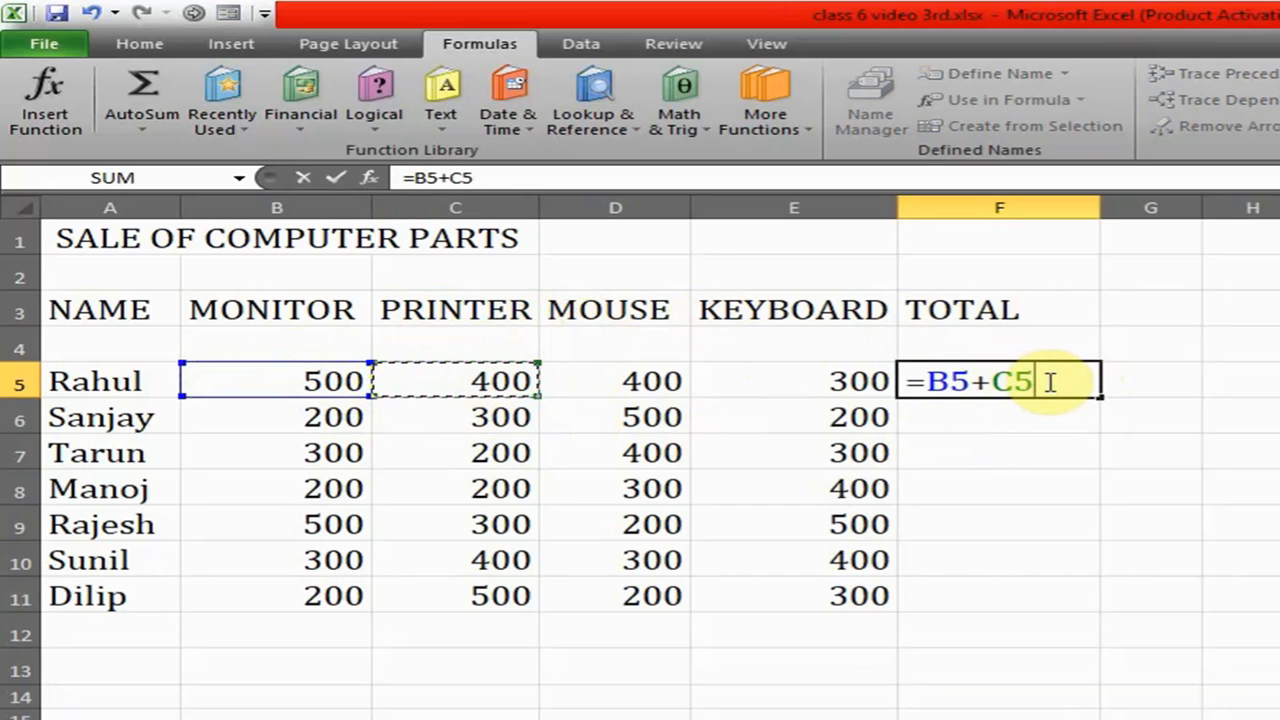
pyautogui.press('BackSpace')
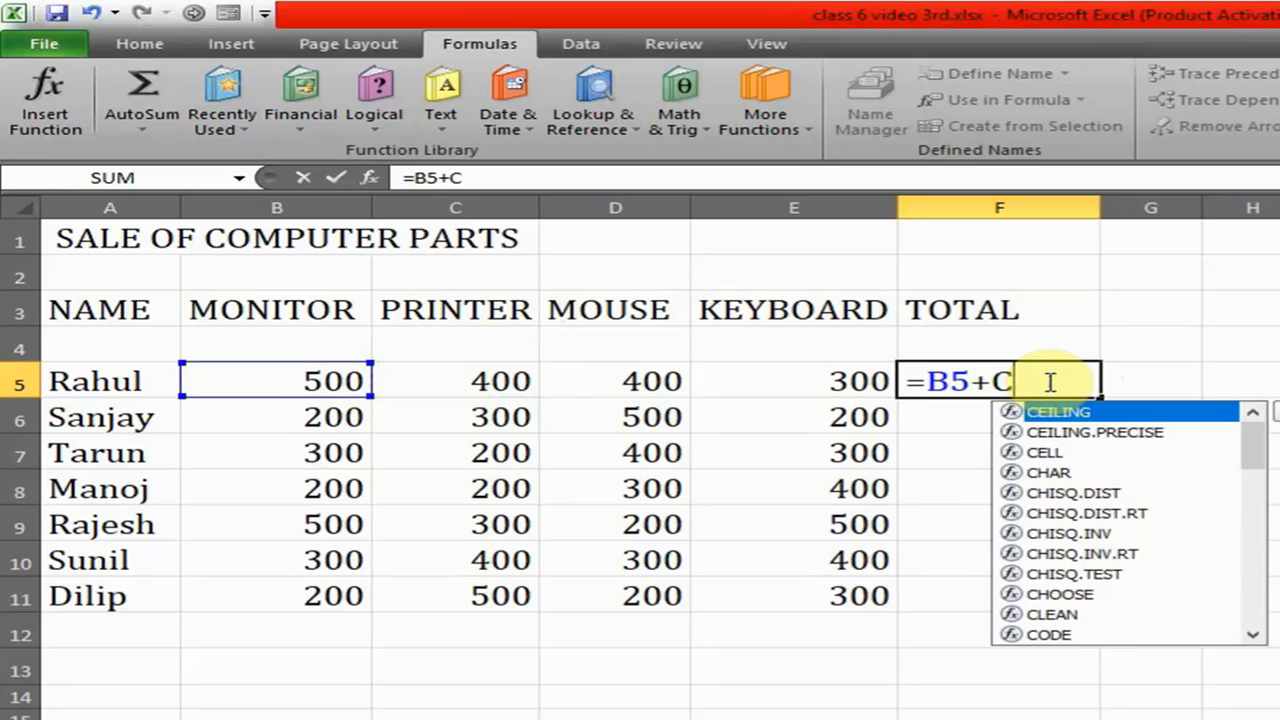
pyautogui.write('a')
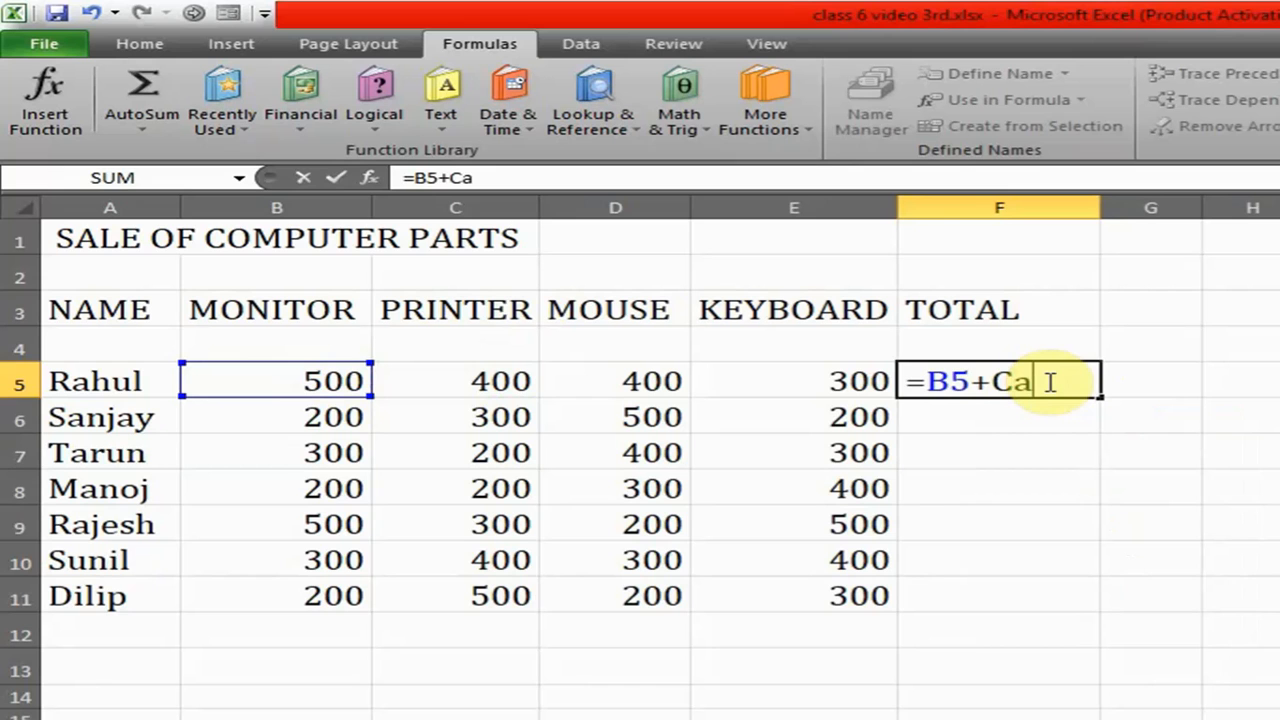
pyautogui.press('Return')
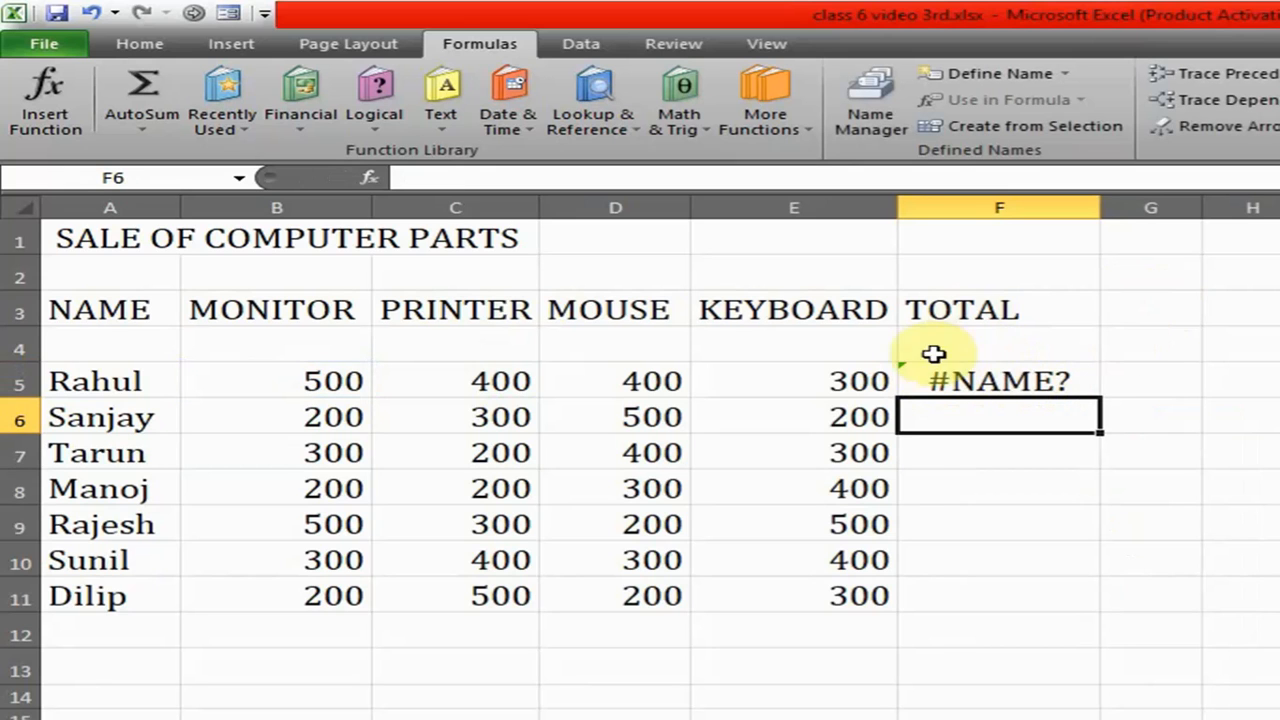
pyautogui.click(984, 378)
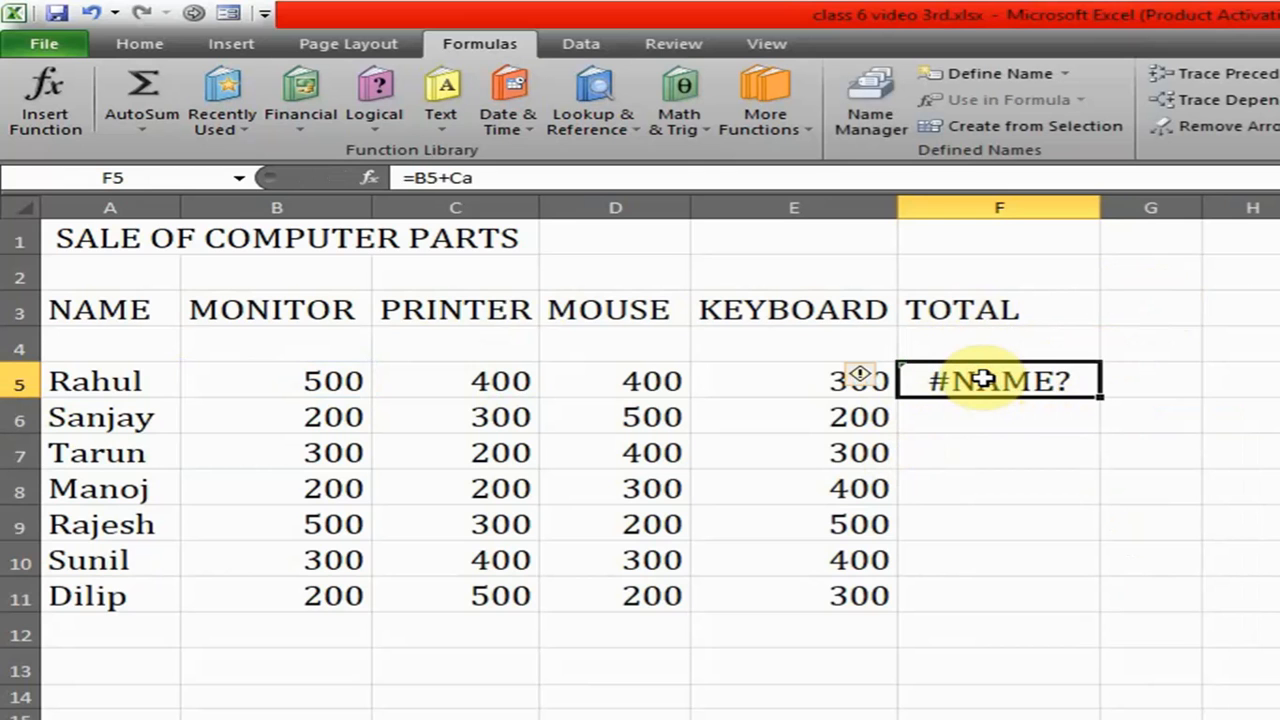
pyautogui.press('Delete')
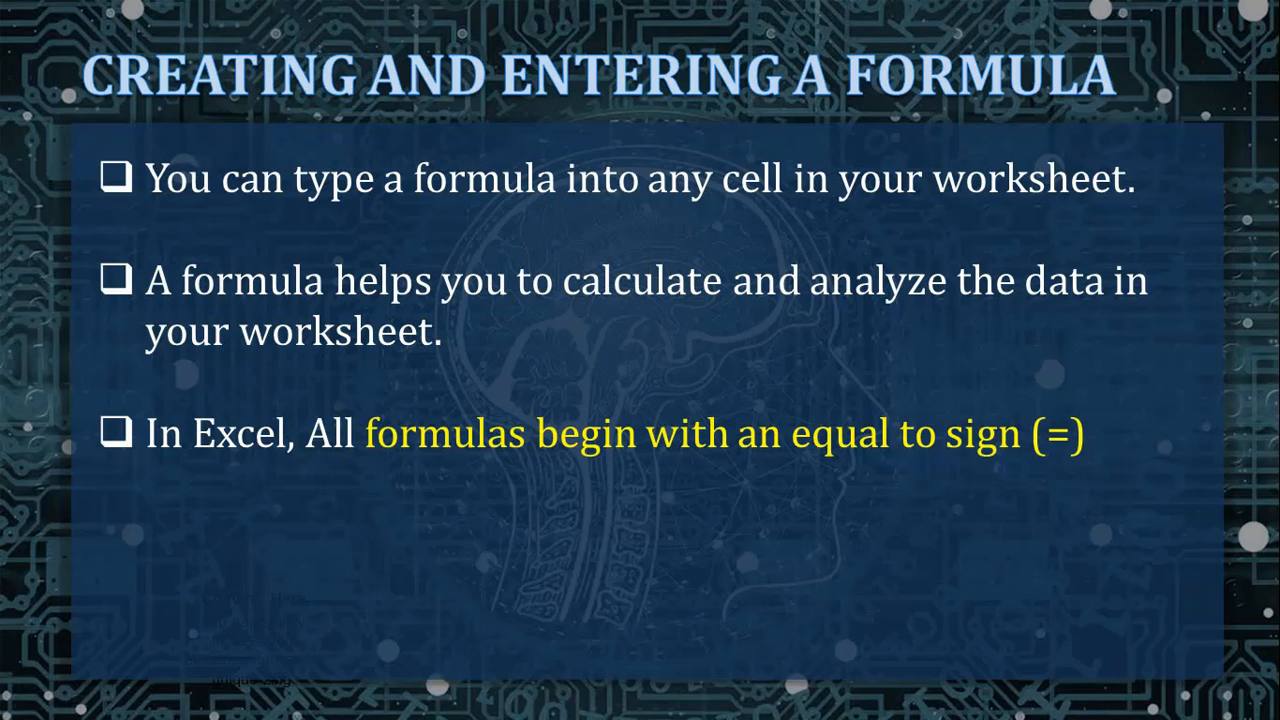
# - Switch from the slides back to the Excel workbook and enter =B5+C5+D5+E5 in the TOTAL cell F5
pyautogui.hotkey('alt', 'Tab')
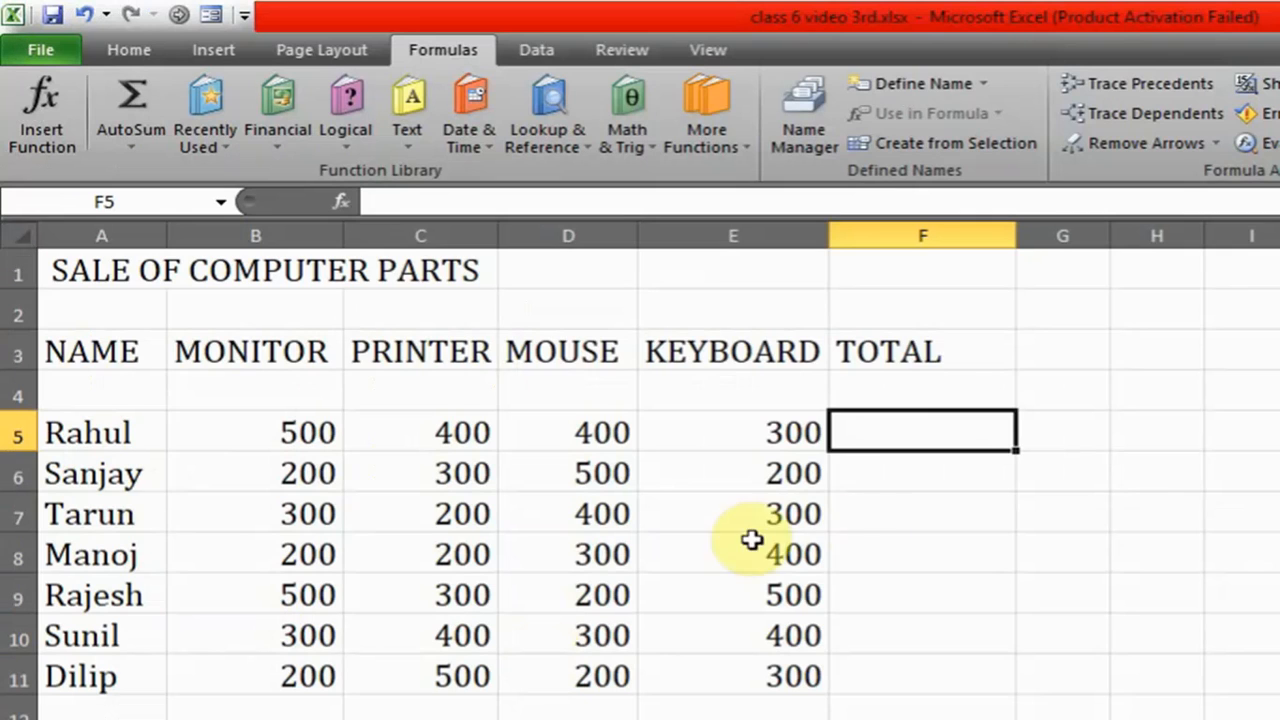
pyautogui.doubleClick(871, 435)
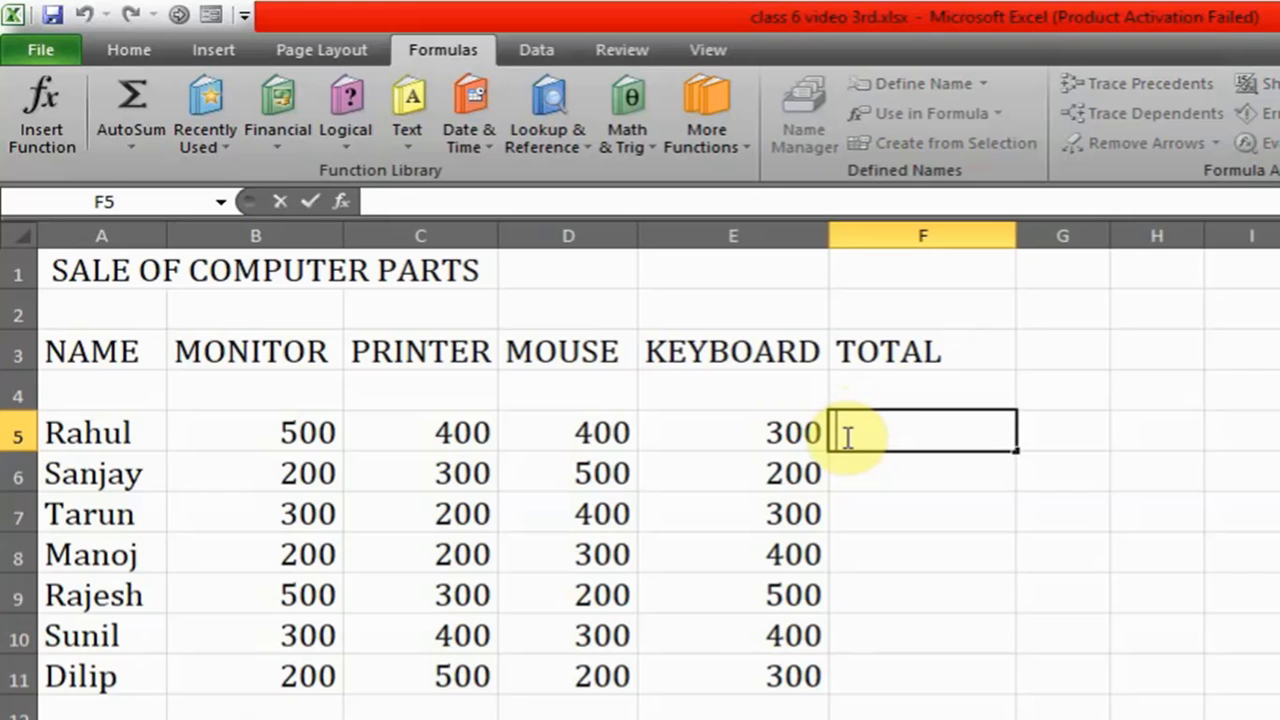
pyautogui.write('=')
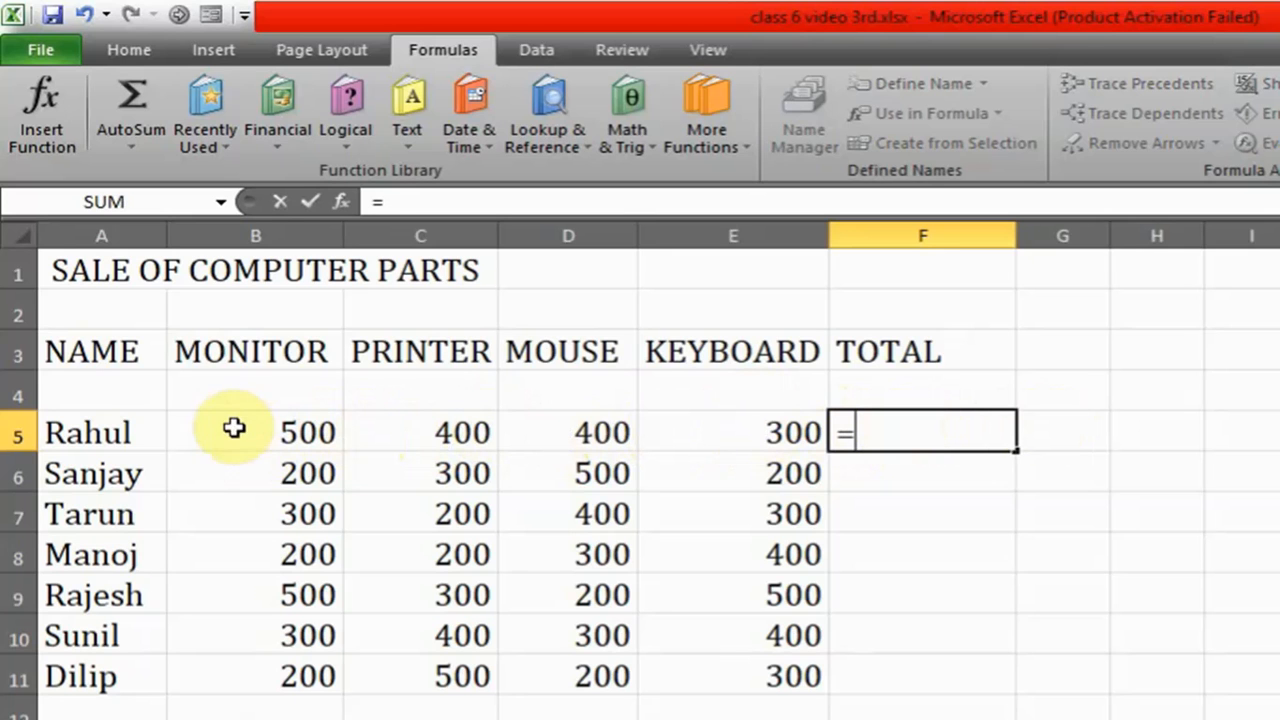
pyautogui.click(284, 436)
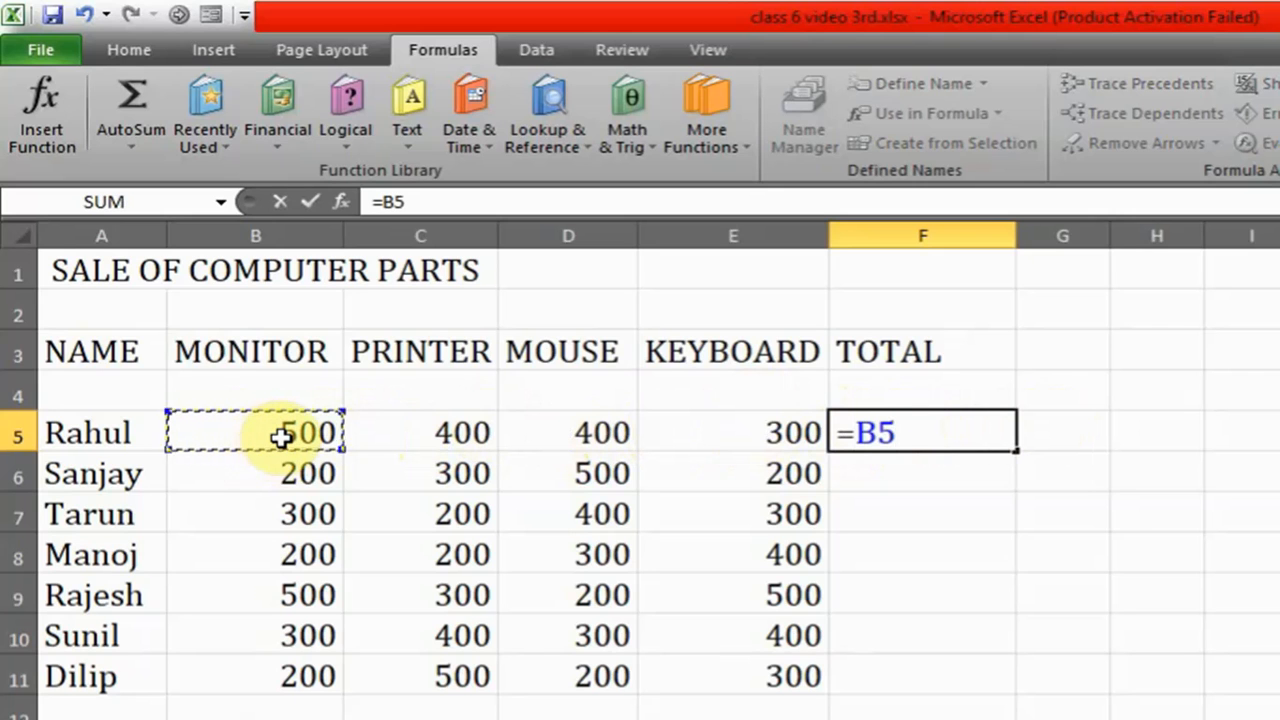
pyautogui.write('+')
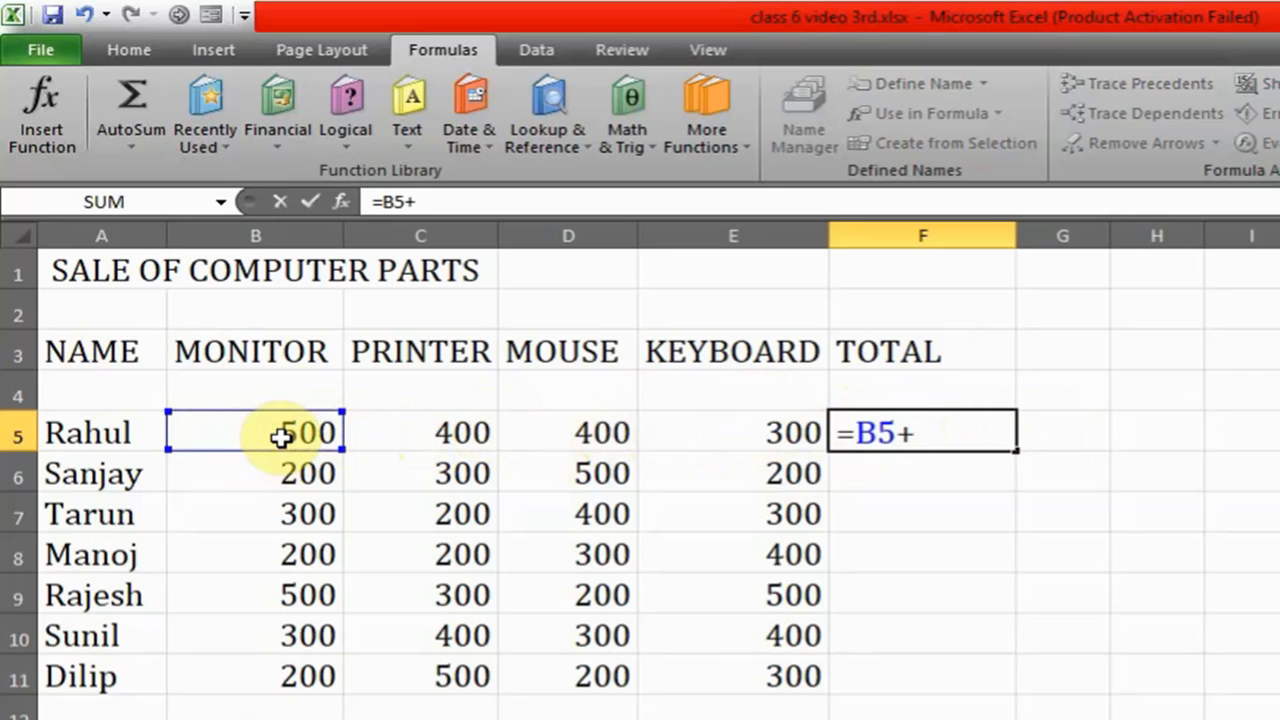
pyautogui.click(416, 428)
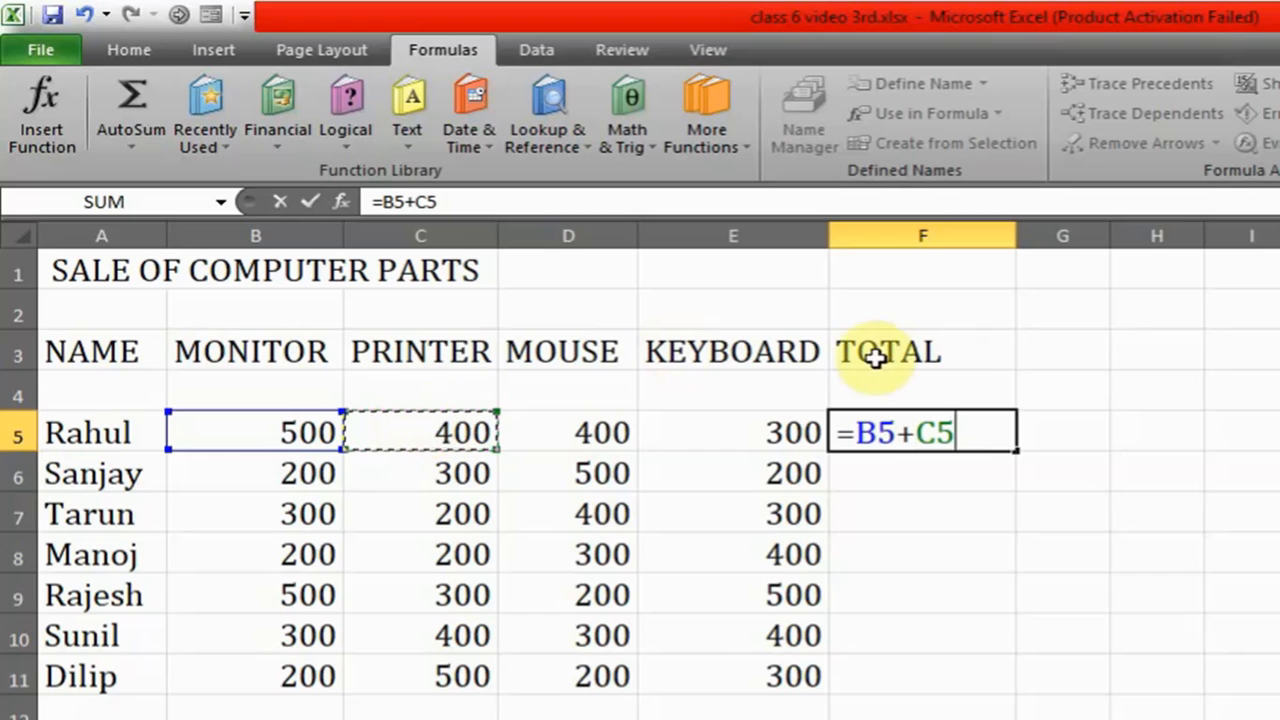
pyautogui.write('+')
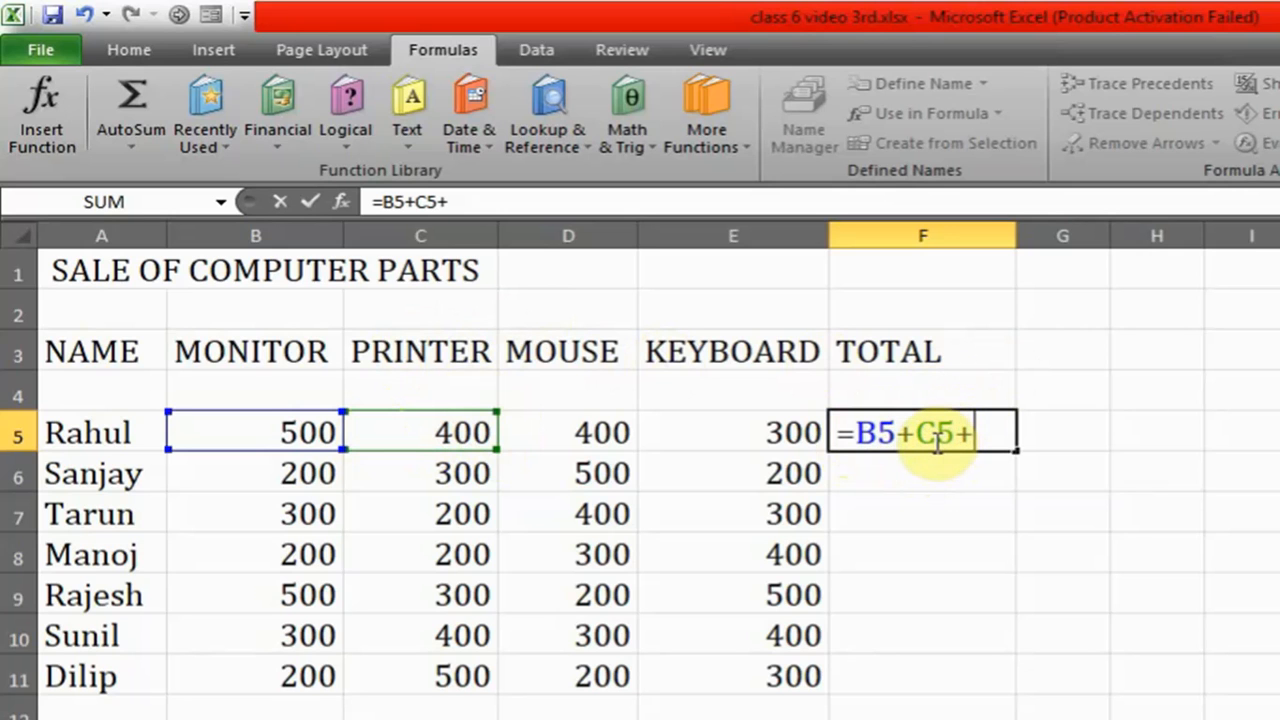
pyautogui.click(566, 444)
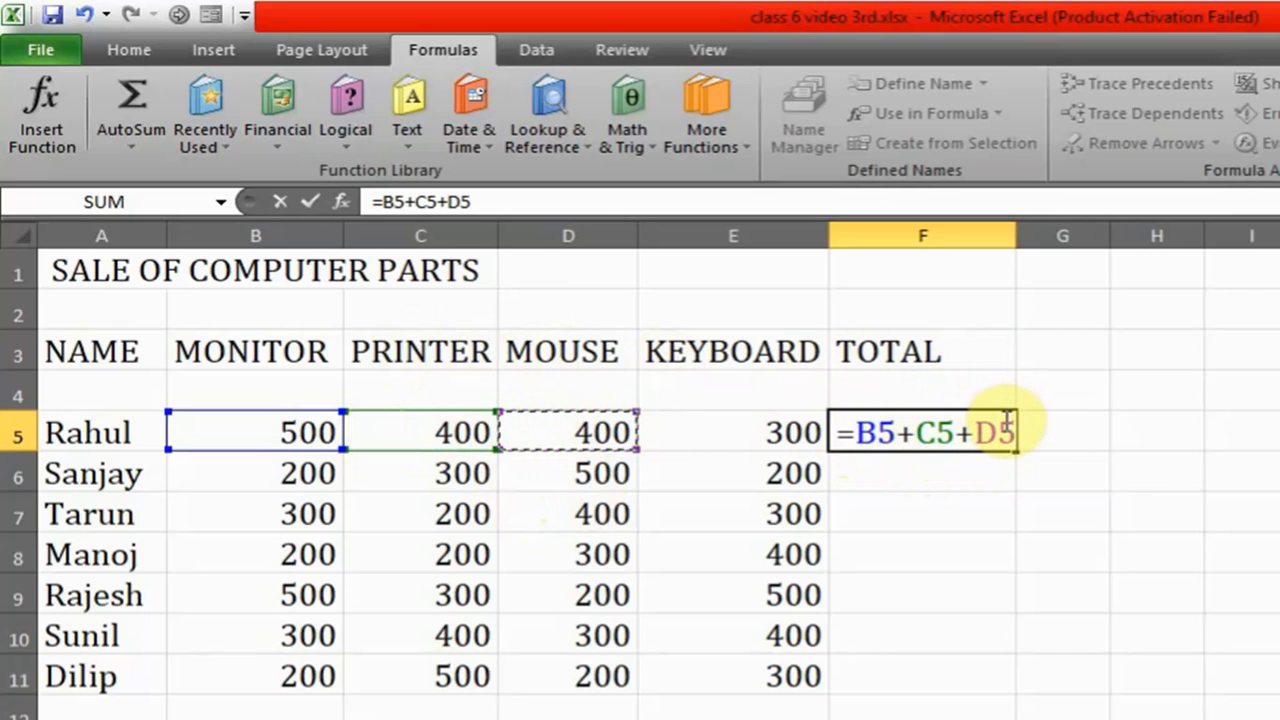
pyautogui.write('+')
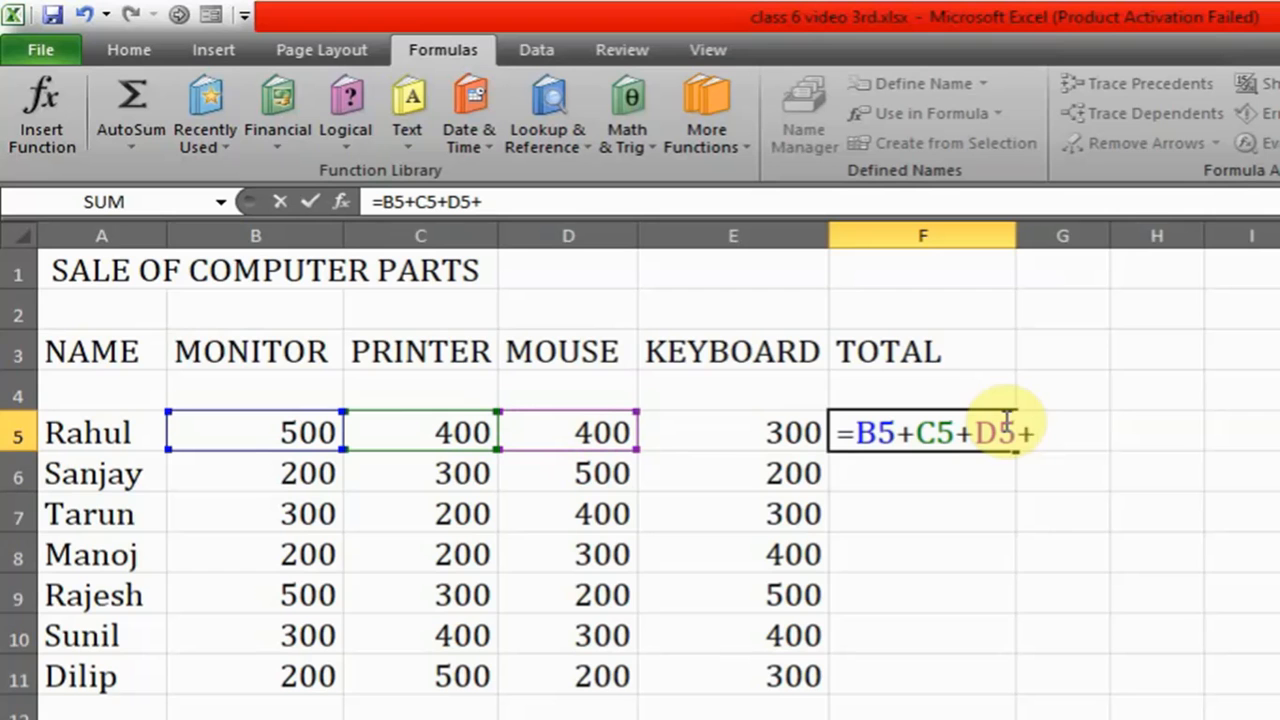
pyautogui.click(711, 434)
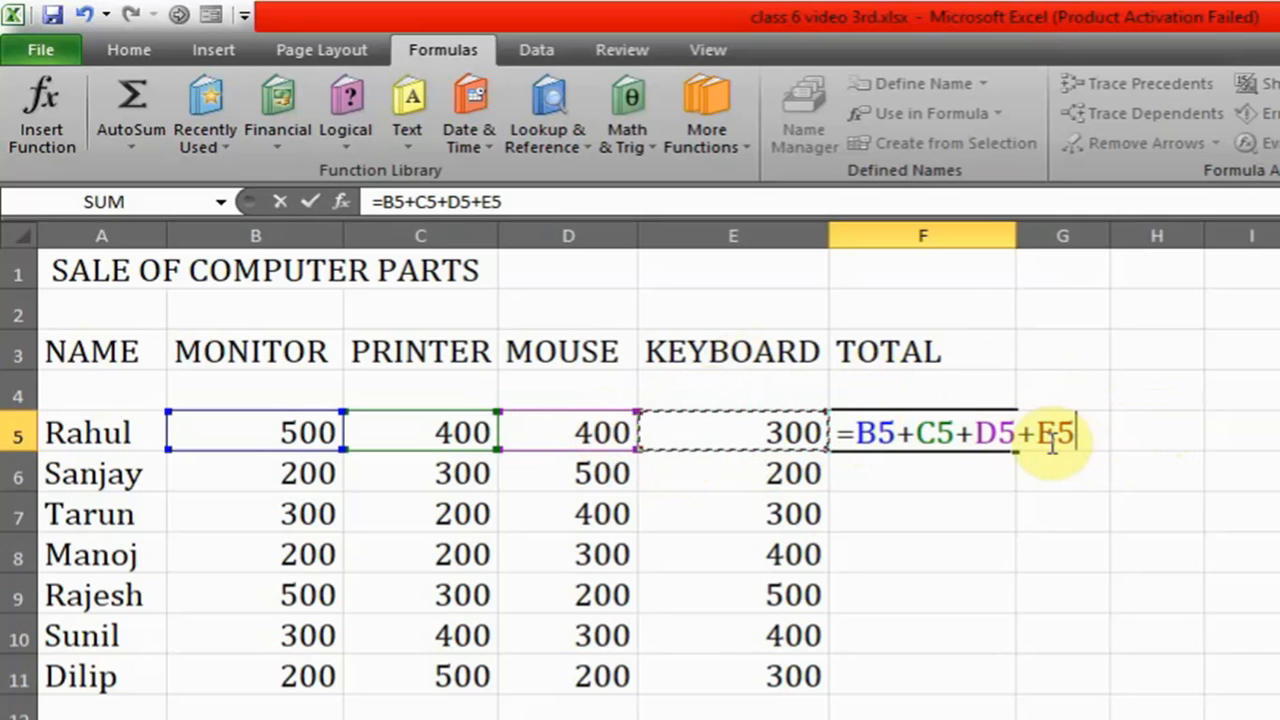
pyautogui.press('Return')
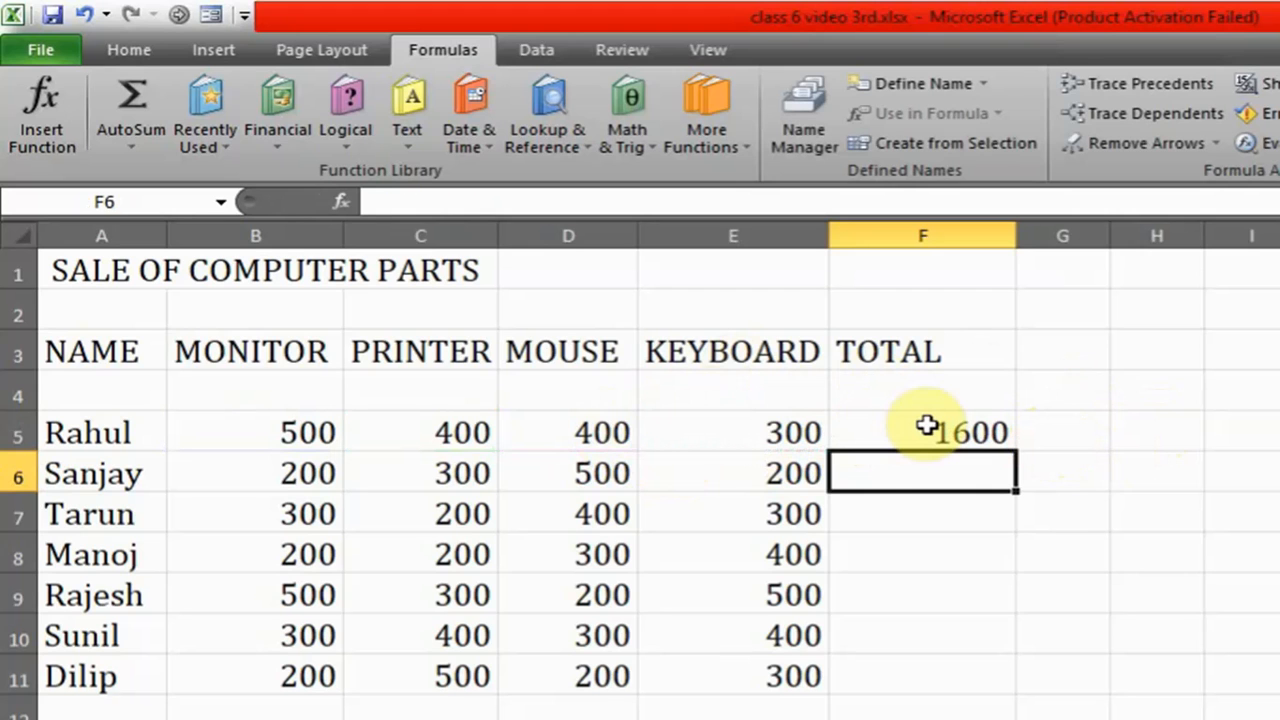
# - Enter the addition formula =B6+C6+D6+E6 in the TOTAL cell F6
pyautogui.doubleClick(904, 471)
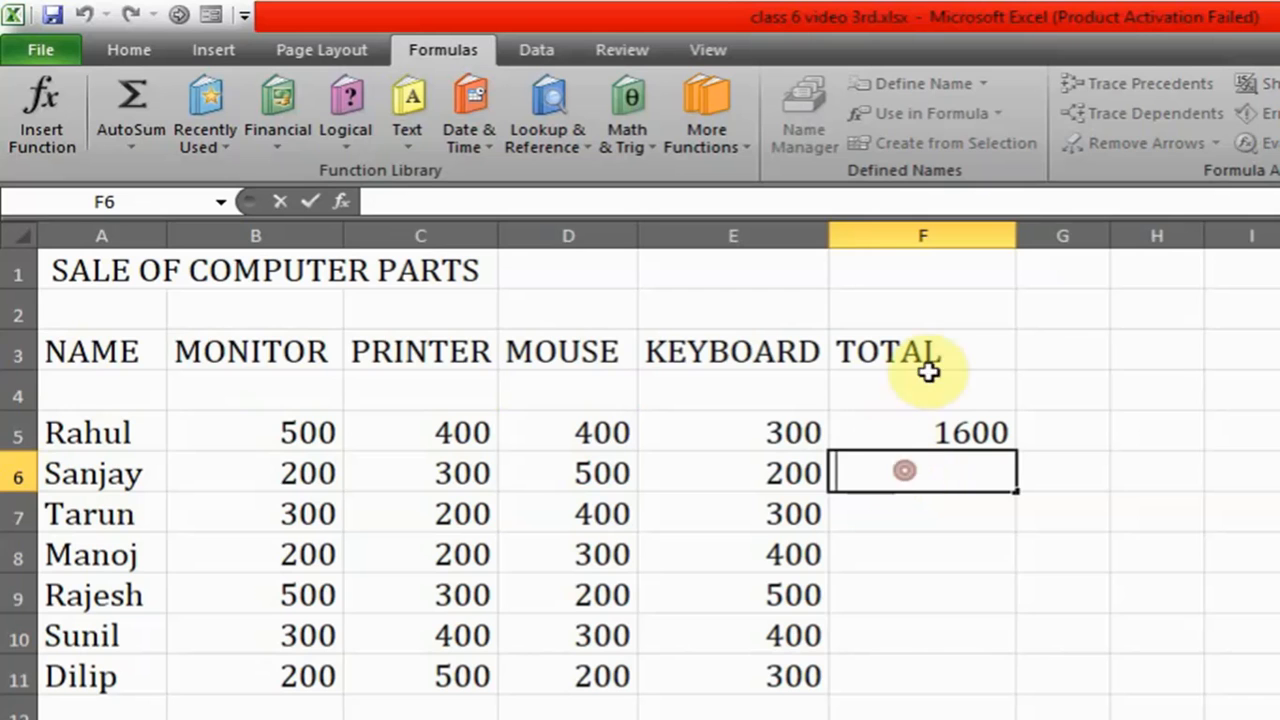
pyautogui.click(1148, 387)
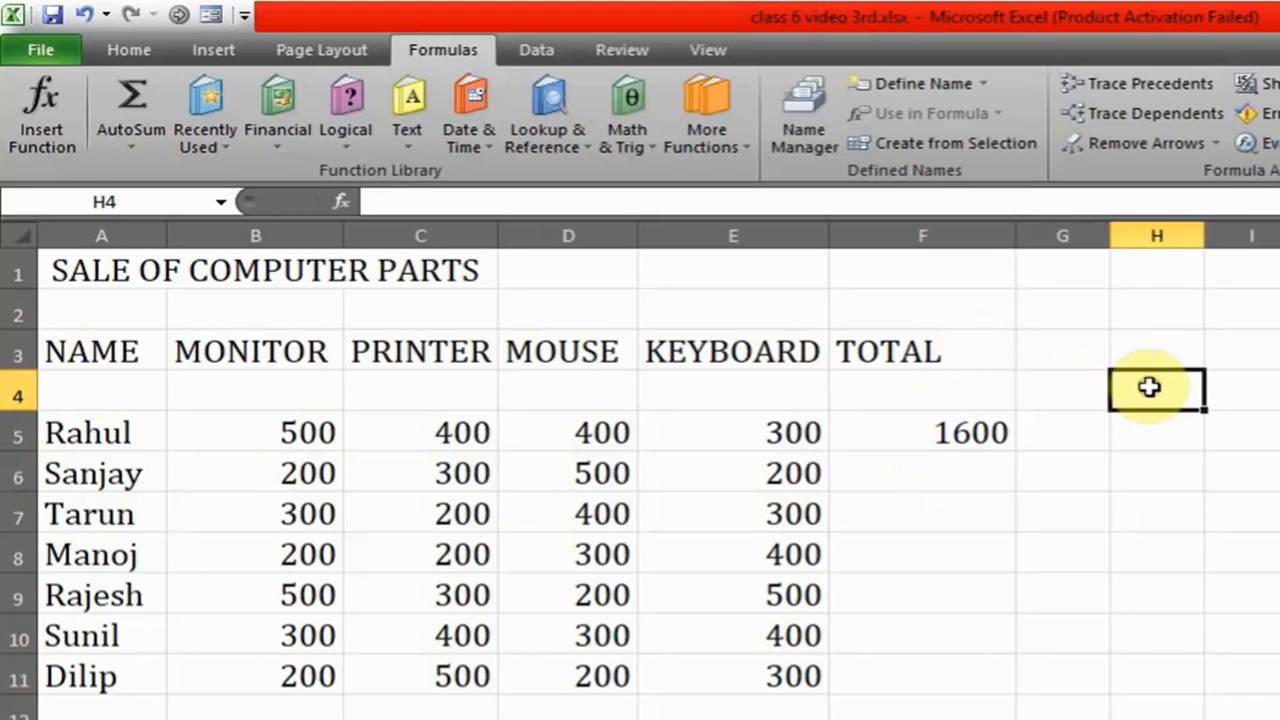
pyautogui.doubleClick(895, 473)
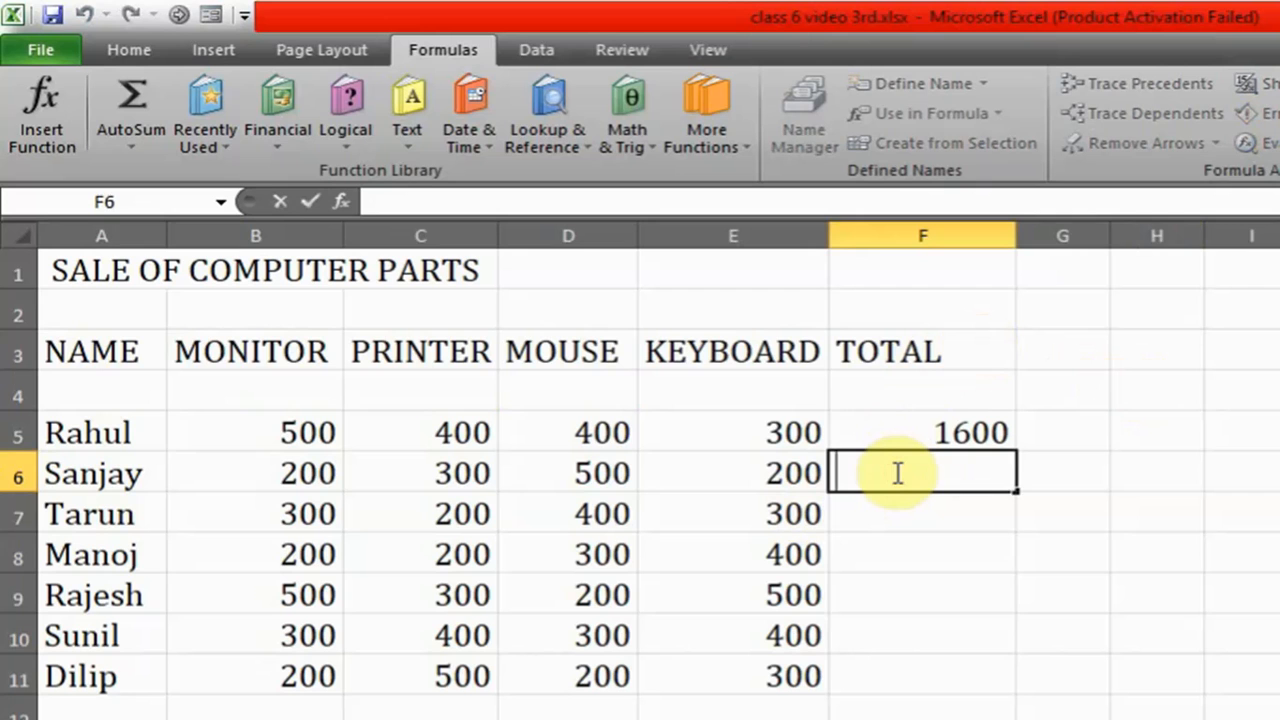
pyautogui.write('=')
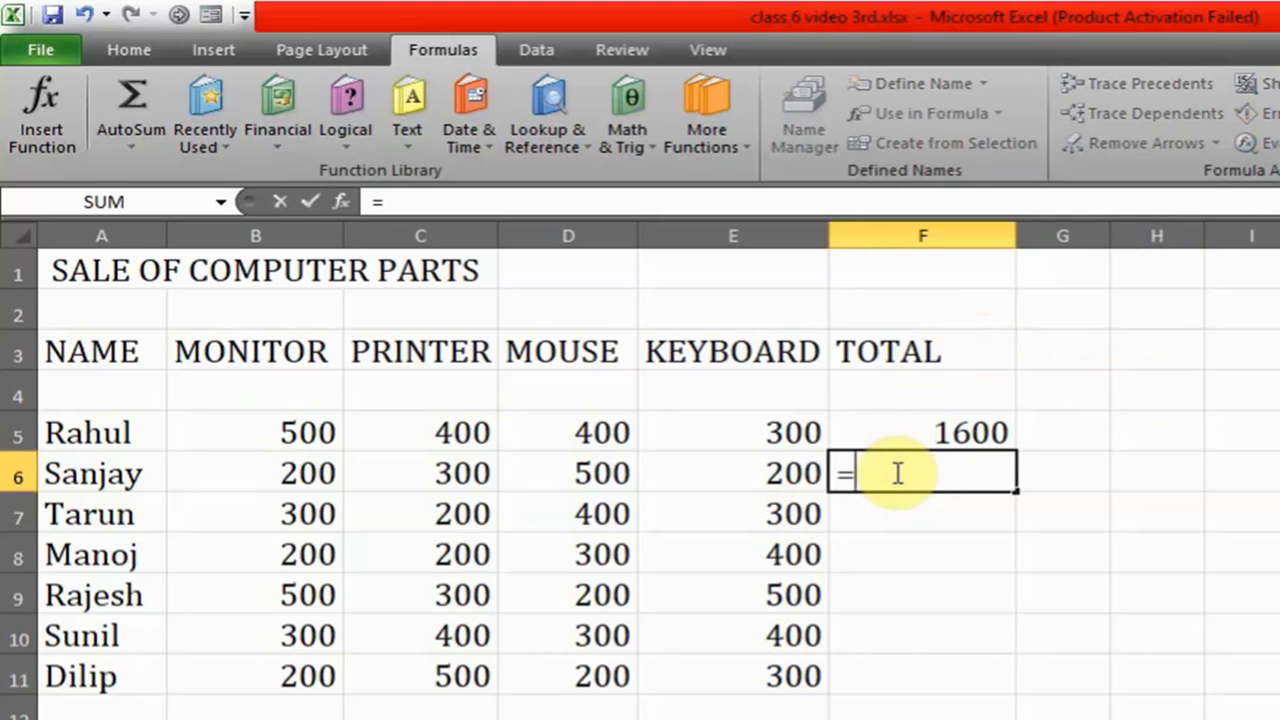
pyautogui.click(268, 476)
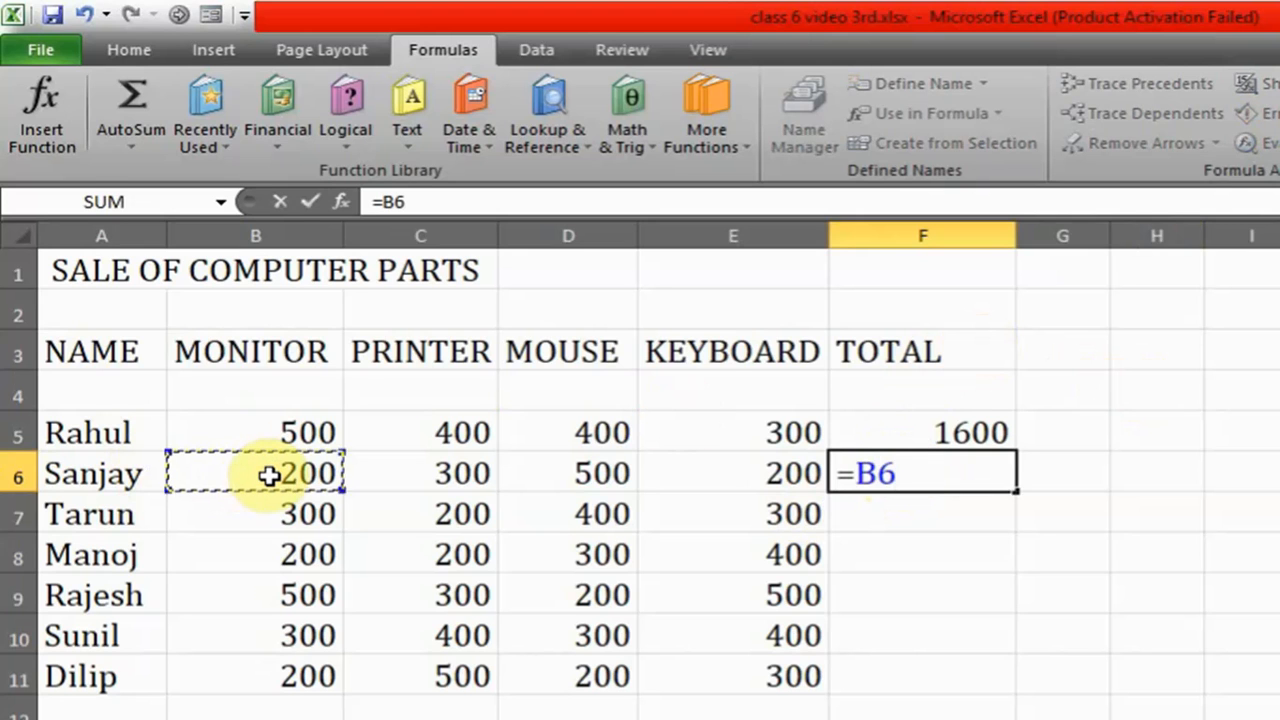
pyautogui.write('+')
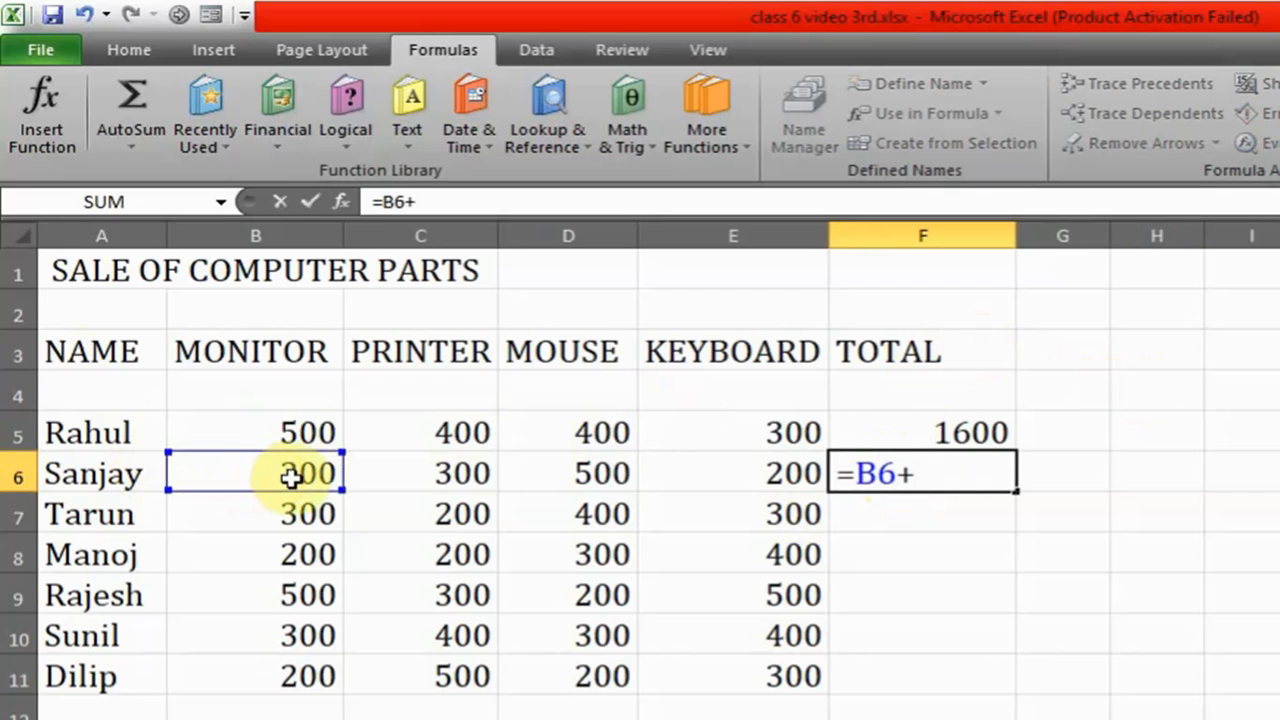
pyautogui.click(425, 486)
pyautogui.write('+')
pyautogui.click(602, 470)
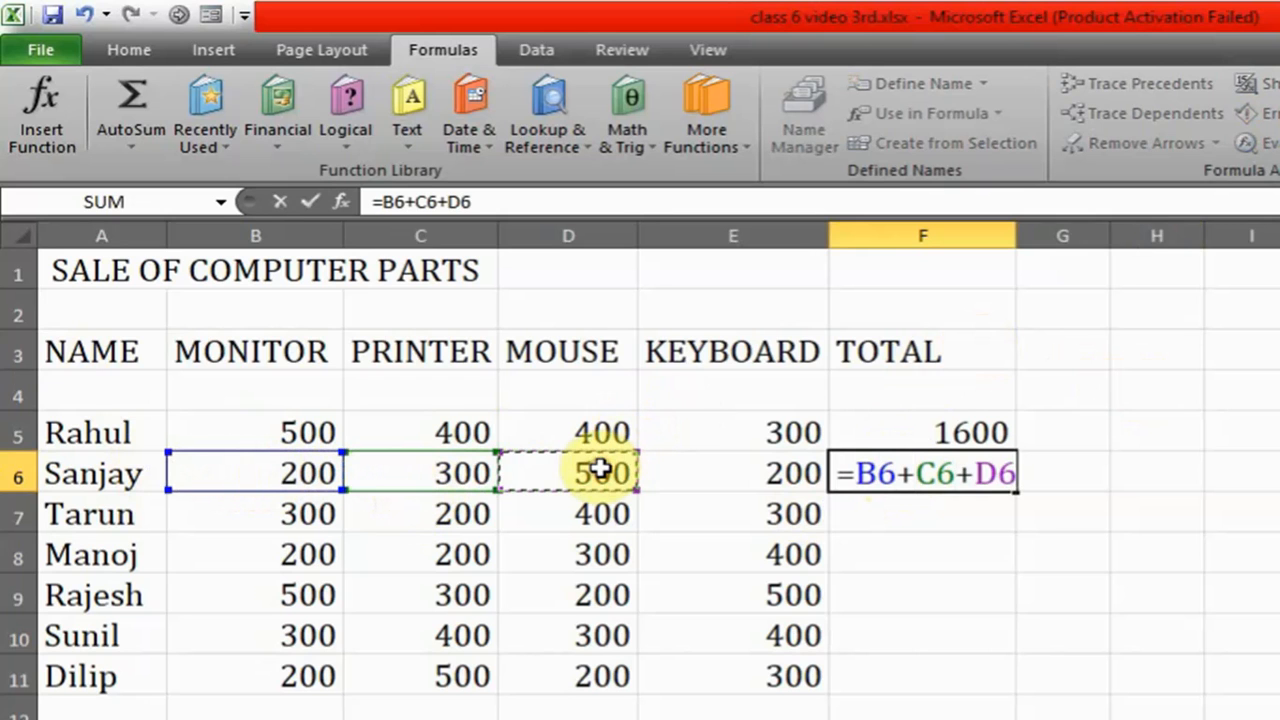
pyautogui.write('+')
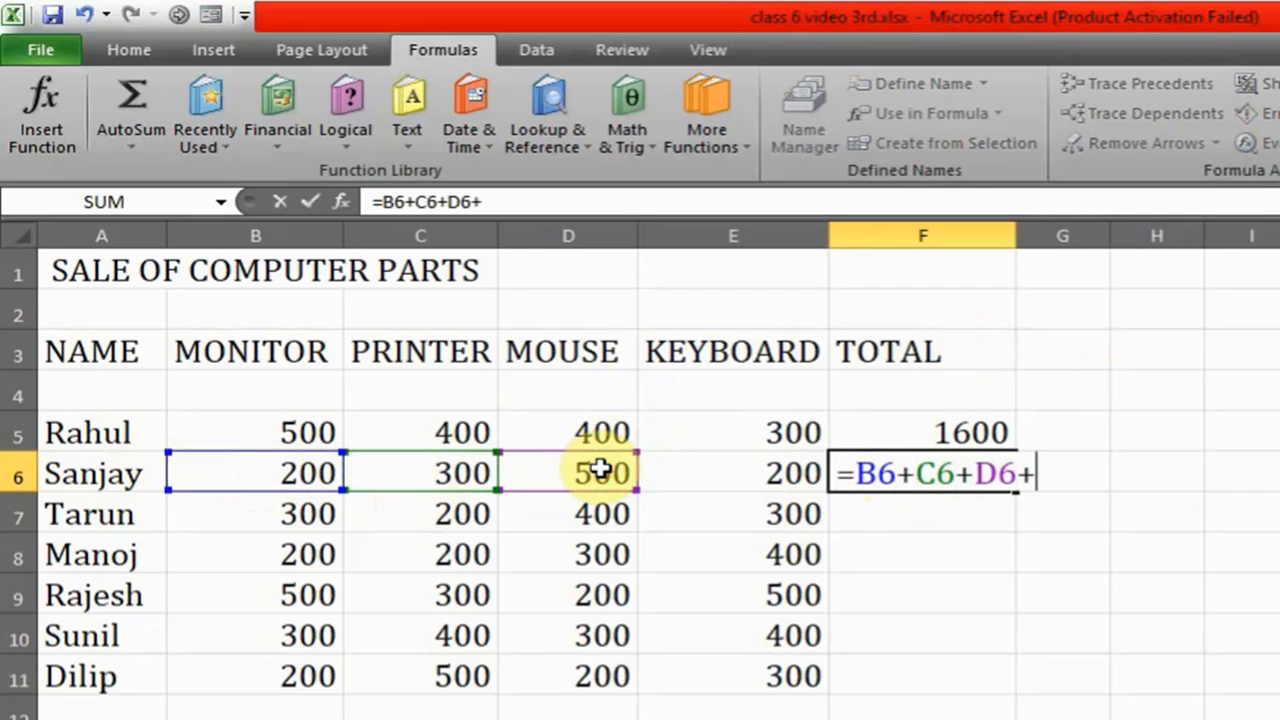
pyautogui.click(716, 477)
pyautogui.write('+')
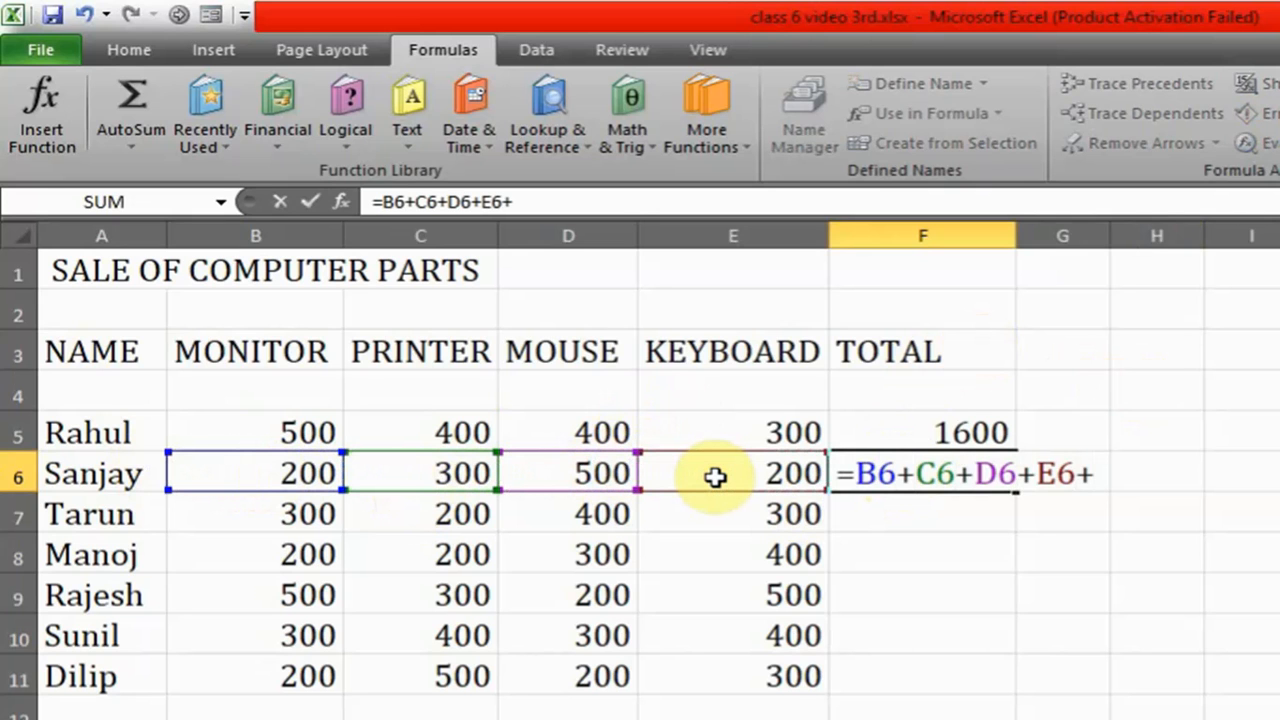
pyautogui.press('BackSpace')
pyautogui.press('Return')
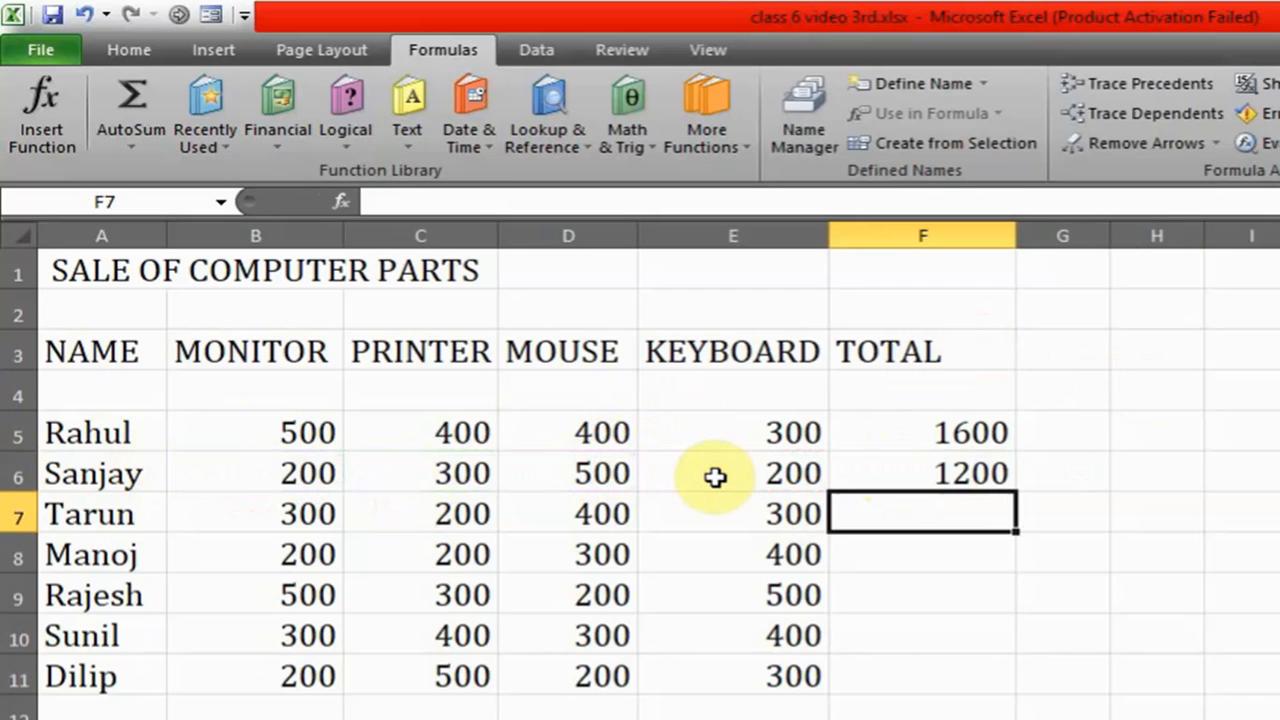
# - Edit the formula in F6 to reference C7 instead of C6, giving =B6+C7+D6+E6
pyautogui.click(960, 474)
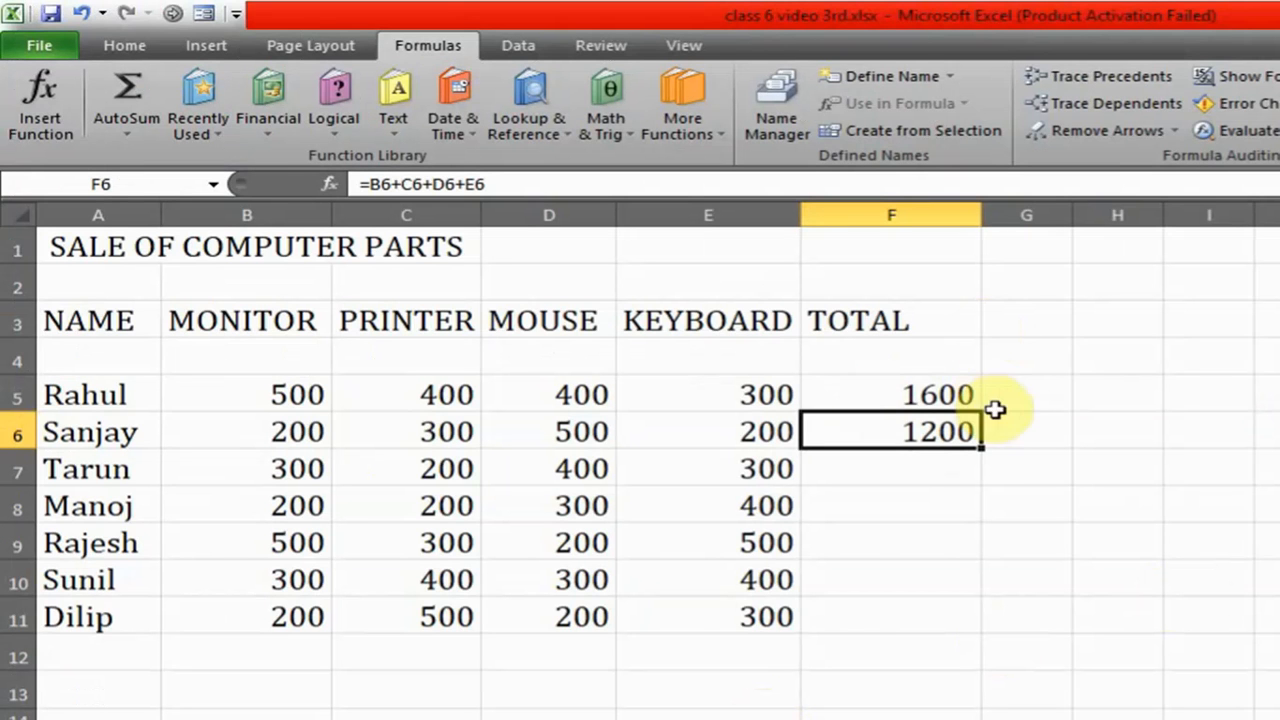
pyautogui.doubleClick(941, 431)
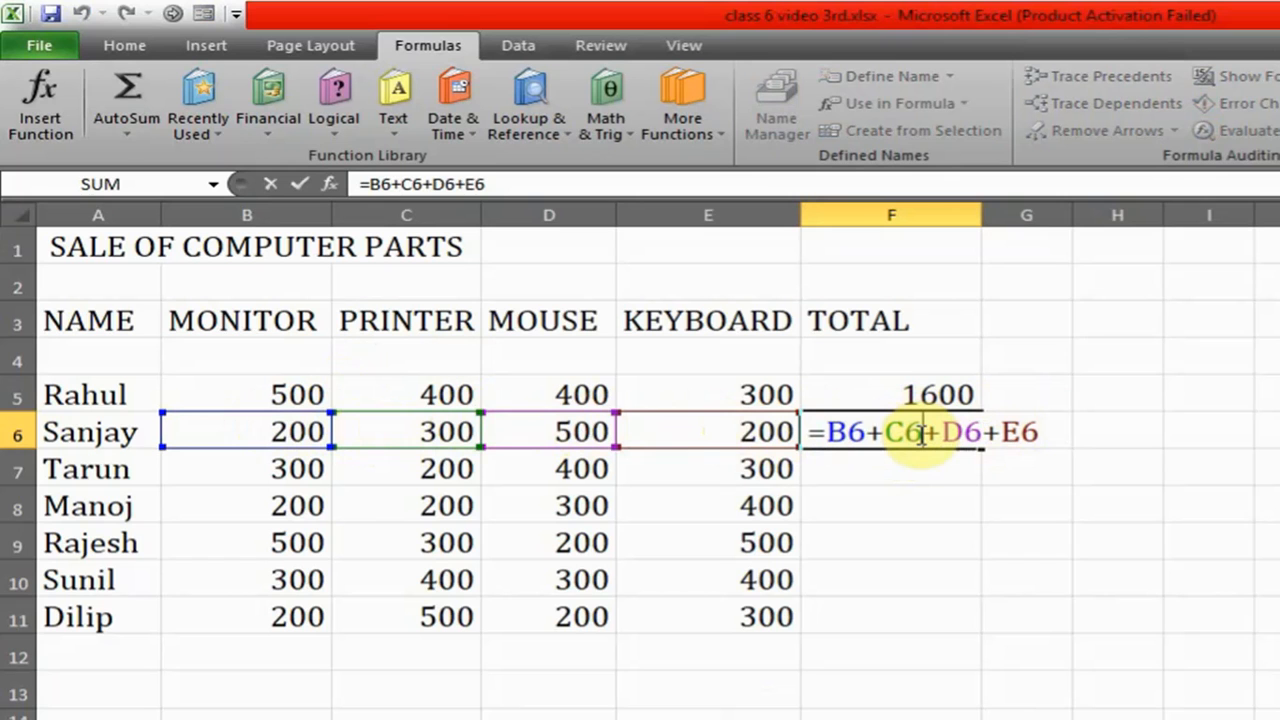
pyautogui.press('BackSpace')
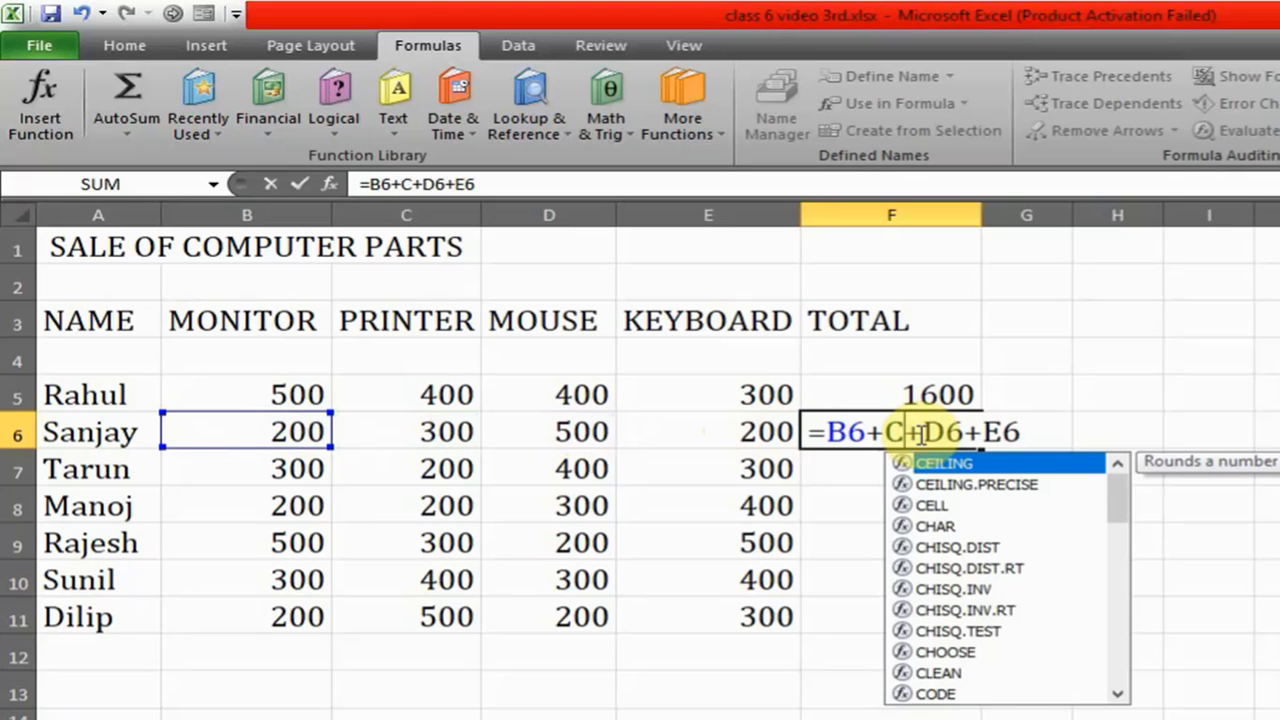
pyautogui.write('7')
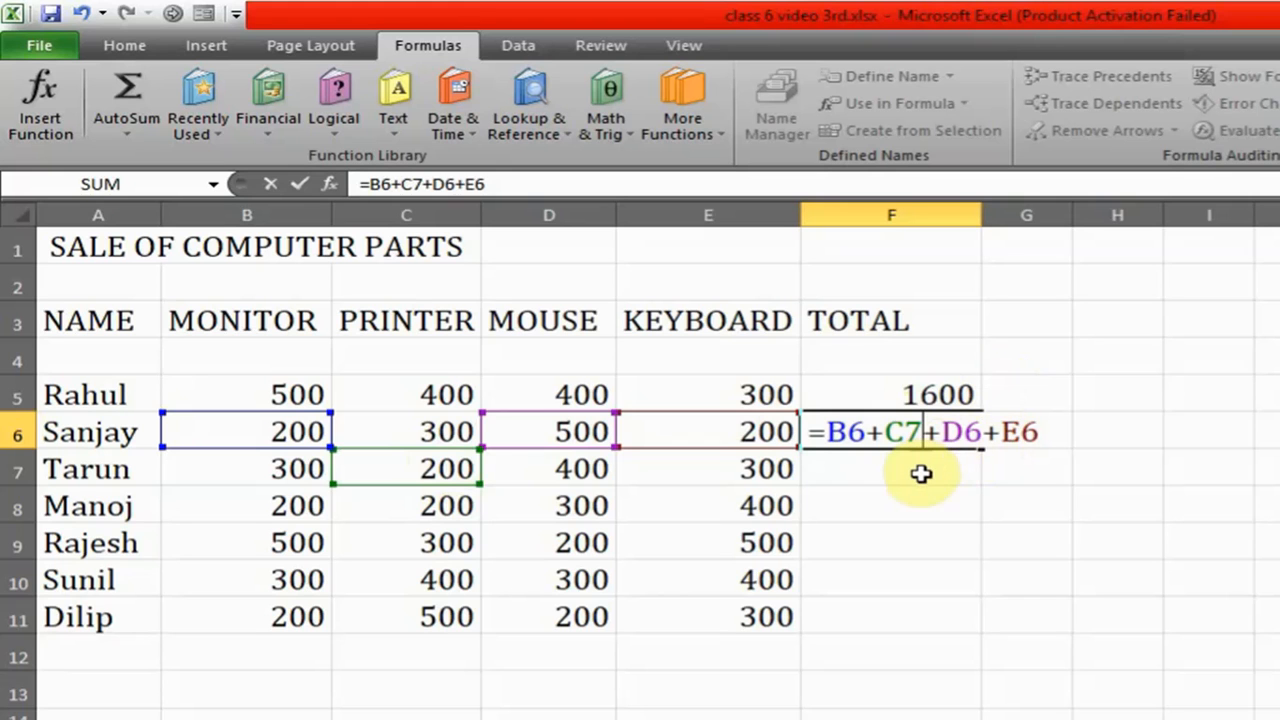
pyautogui.press('Return')
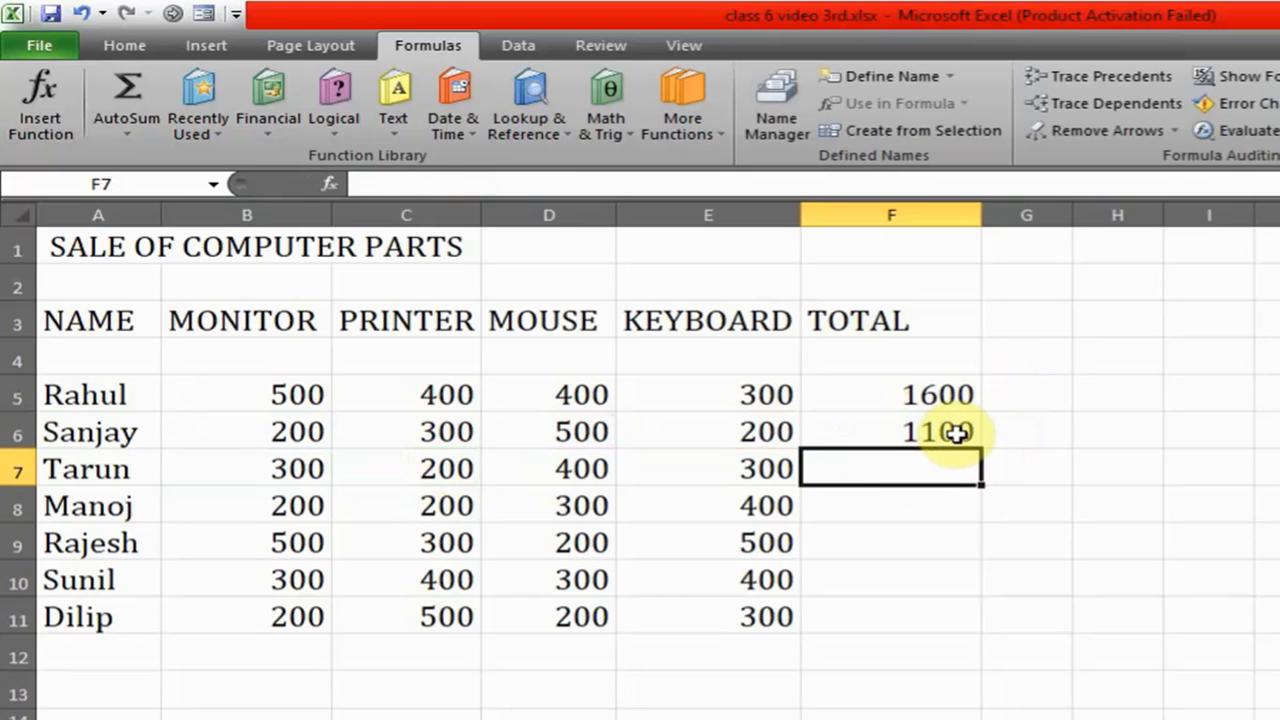
# - Clear the addition formula from the TOTAL cell F6
pyautogui.click(952, 432)
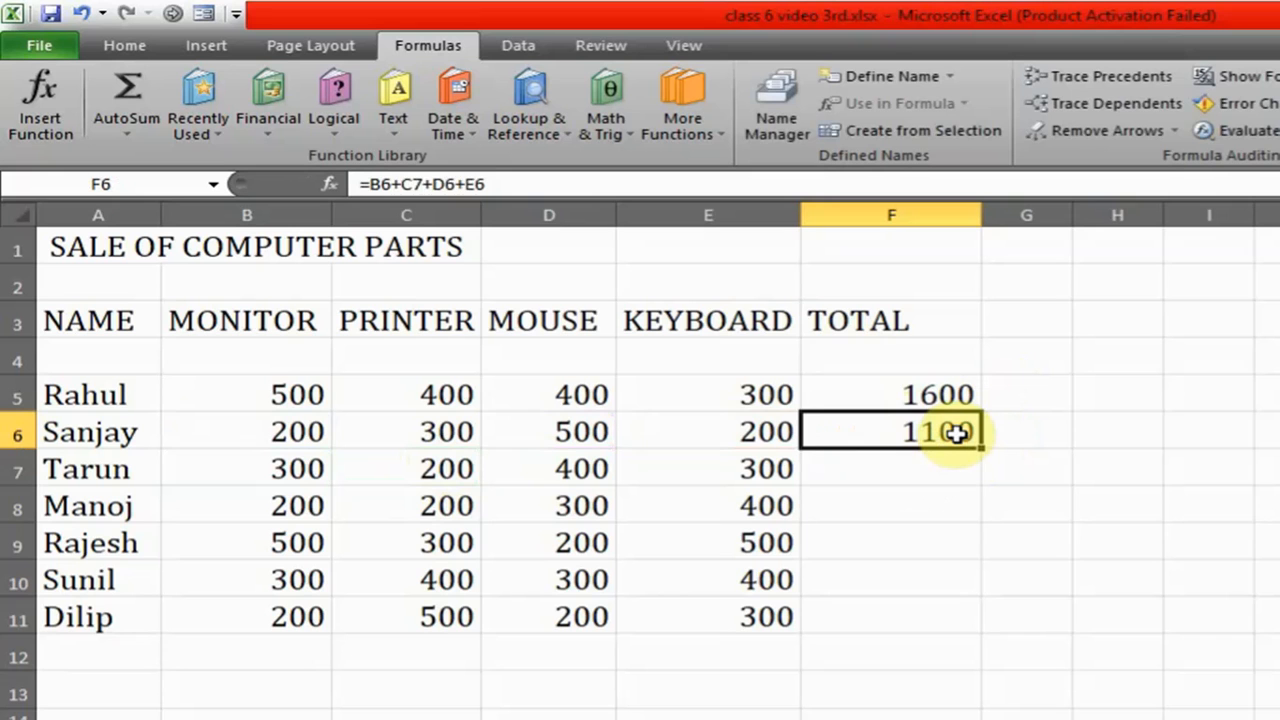
pyautogui.doubleClick(952, 432)
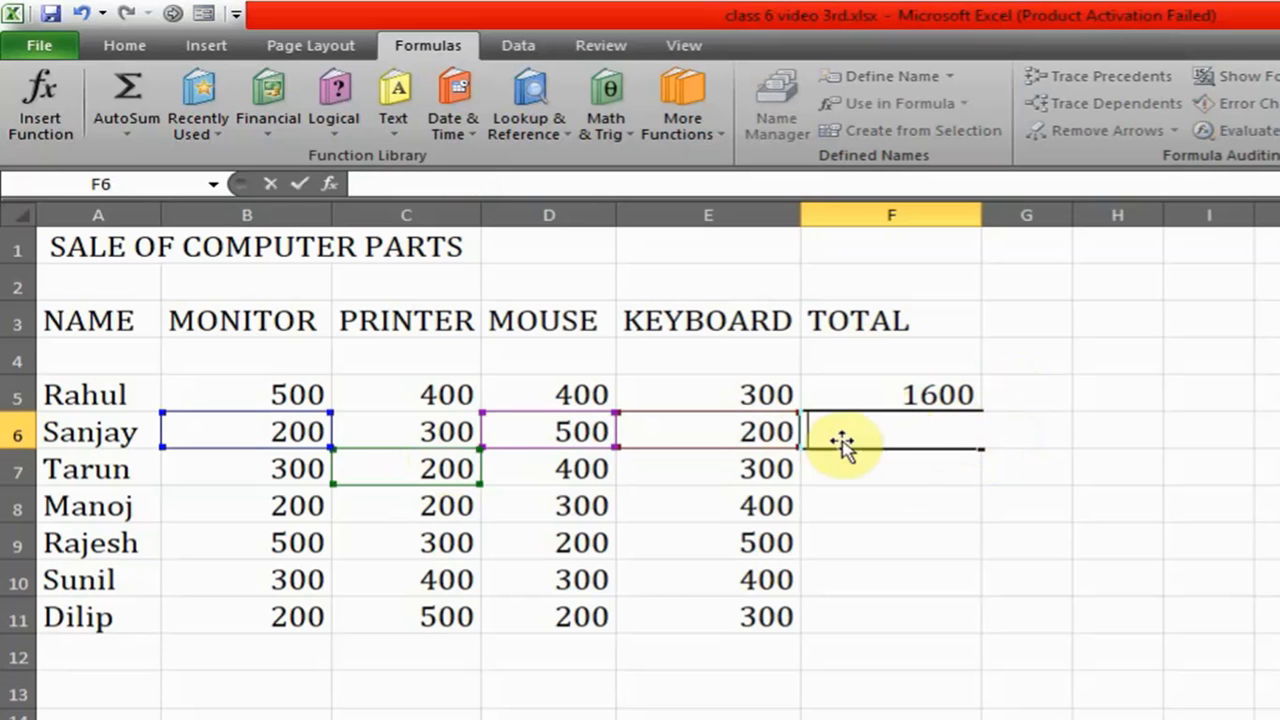
pyautogui.click(425, 430)
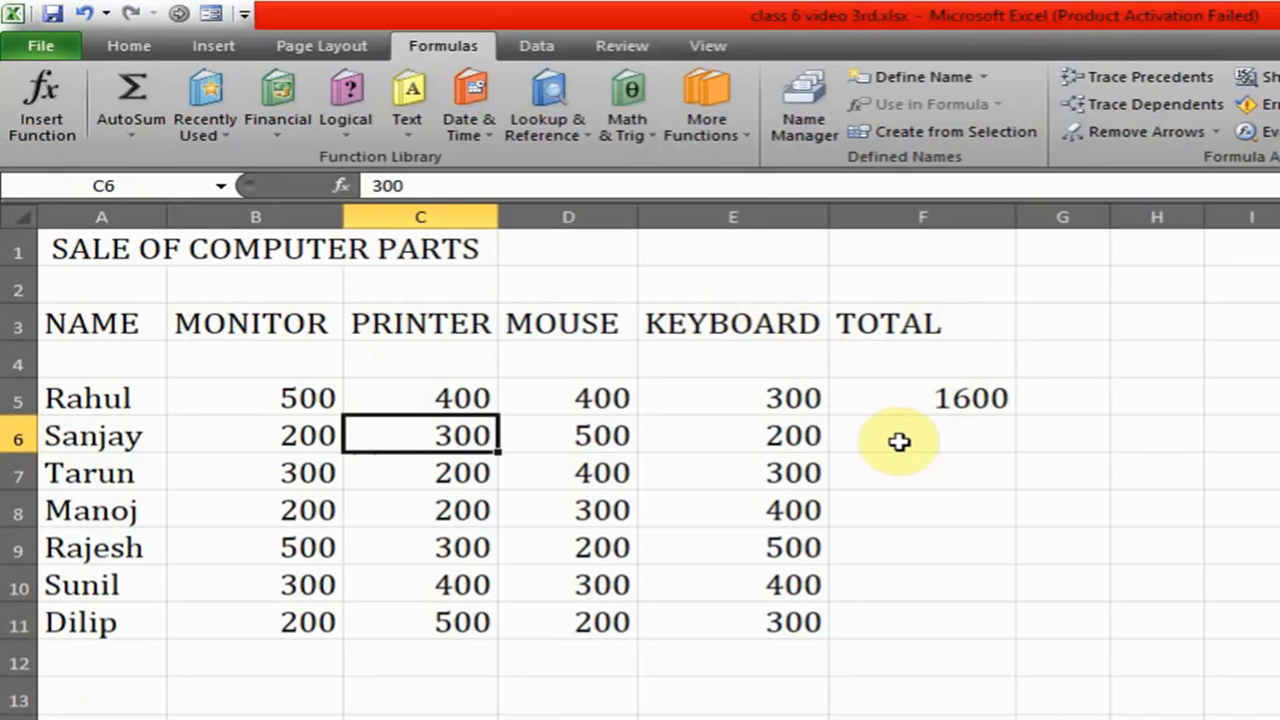
pyautogui.click(898, 441)
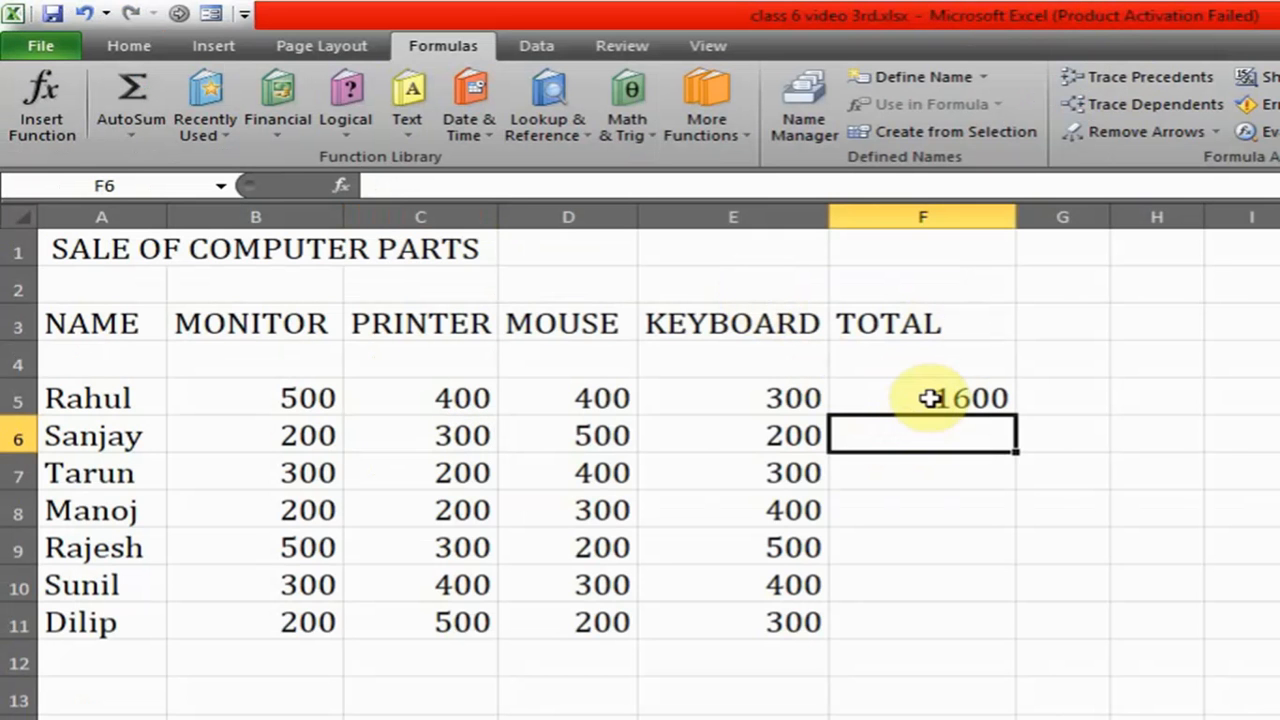
pyautogui.click(925, 398)
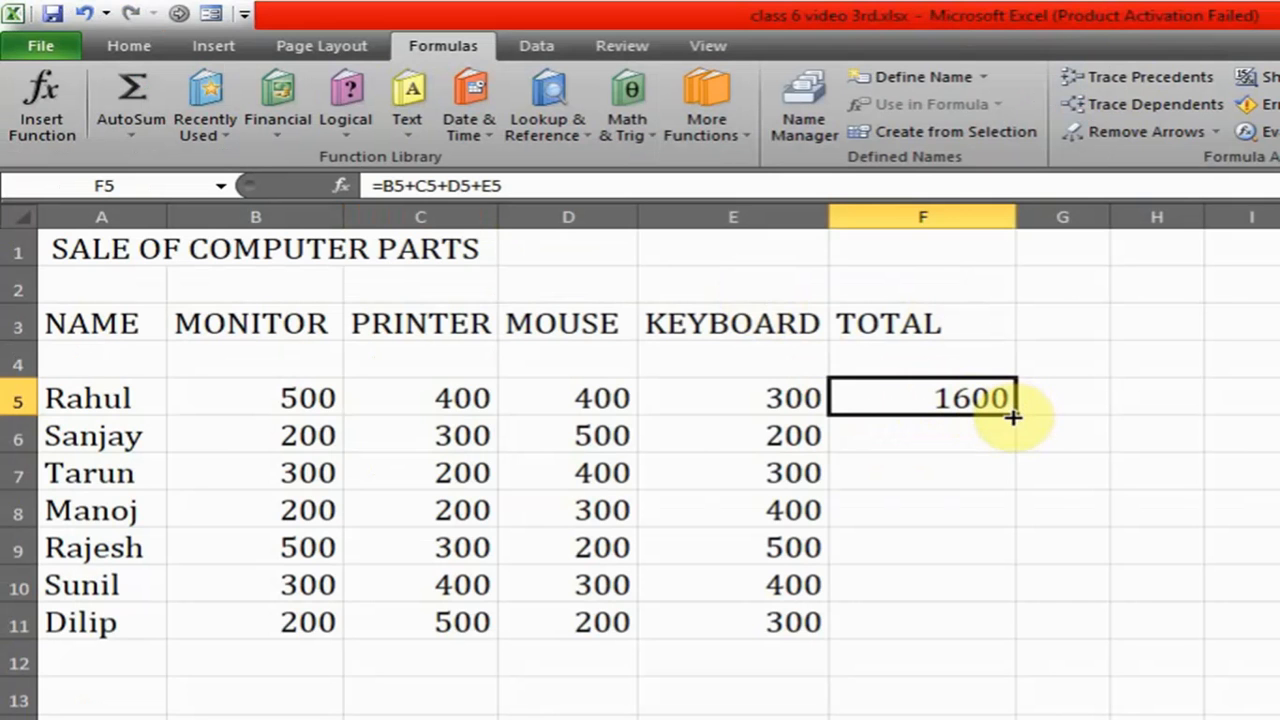
pyautogui.click(889, 430)
pyautogui.doubleClick(889, 430)
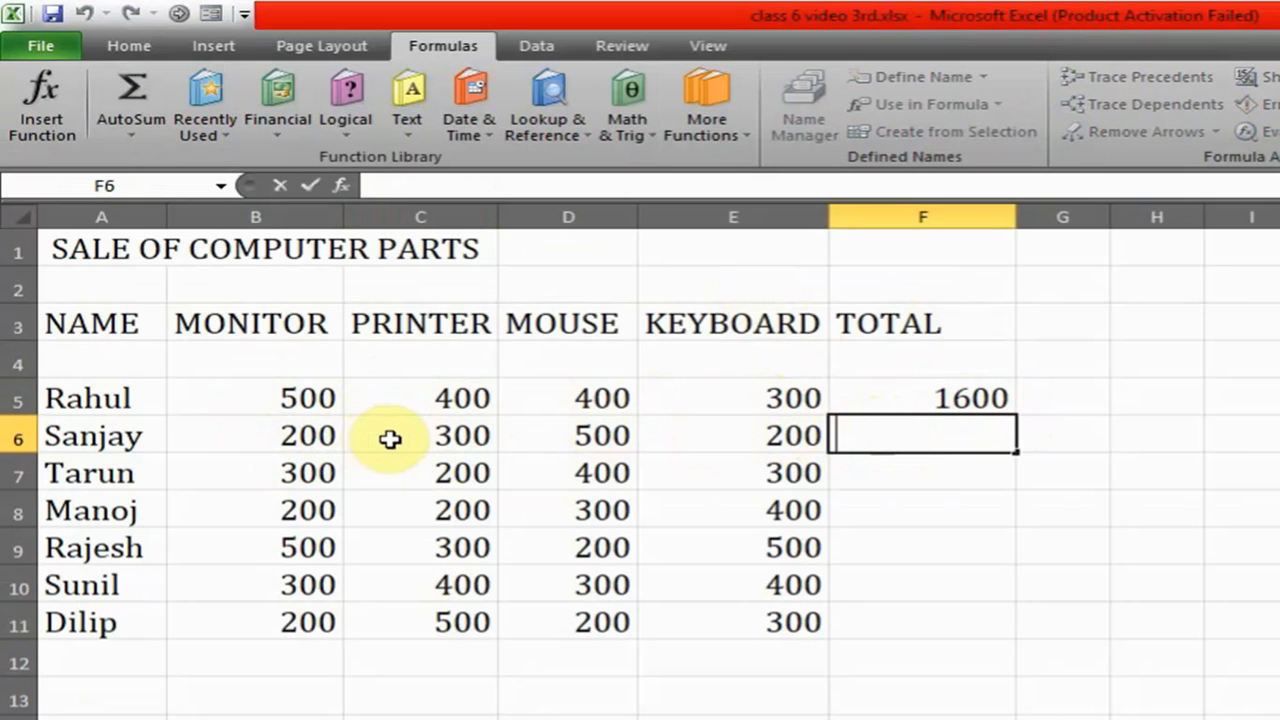
pyautogui.click(905, 479)
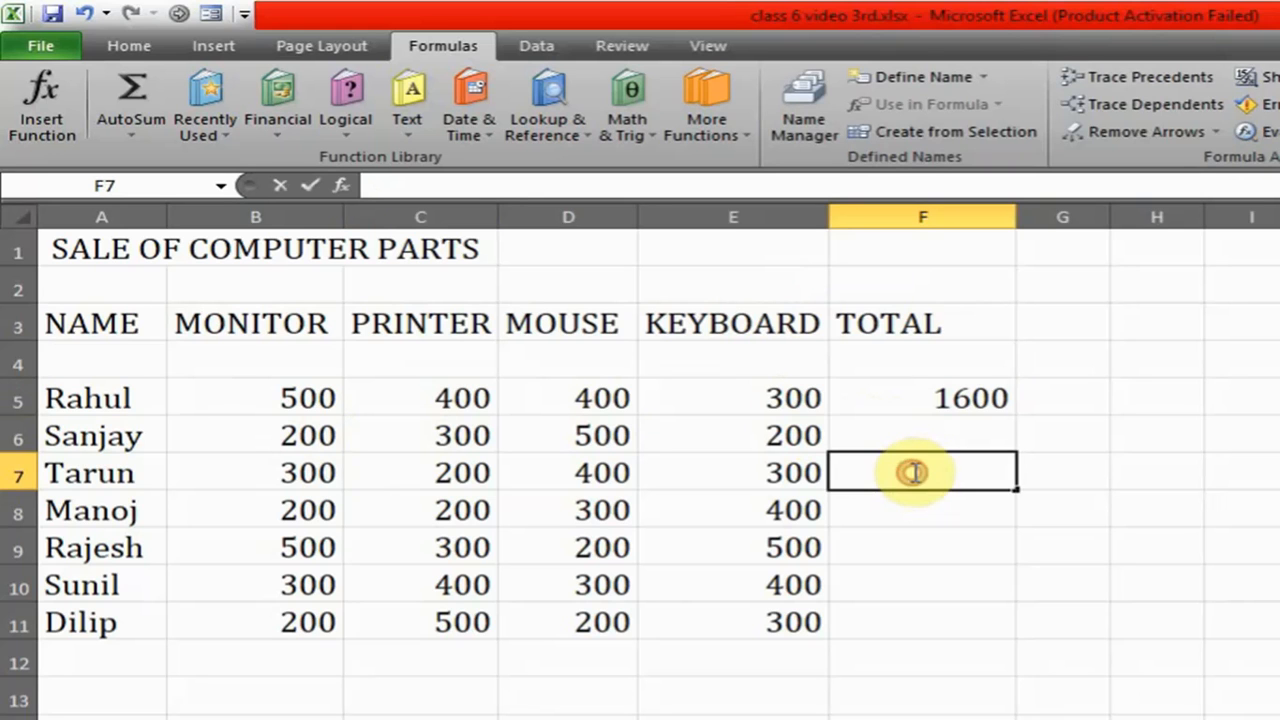
pyautogui.doubleClick(916, 474)
pyautogui.write('=')
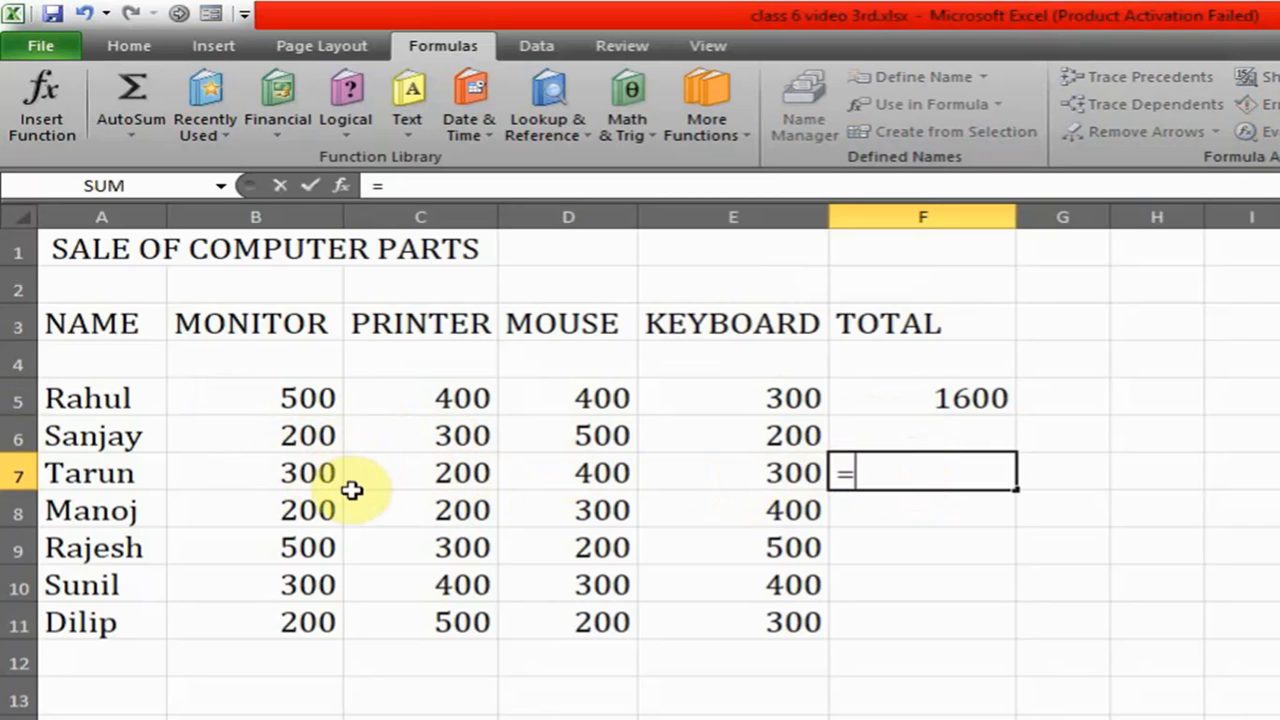
pyautogui.click(912, 428)
pyautogui.click(968, 478)
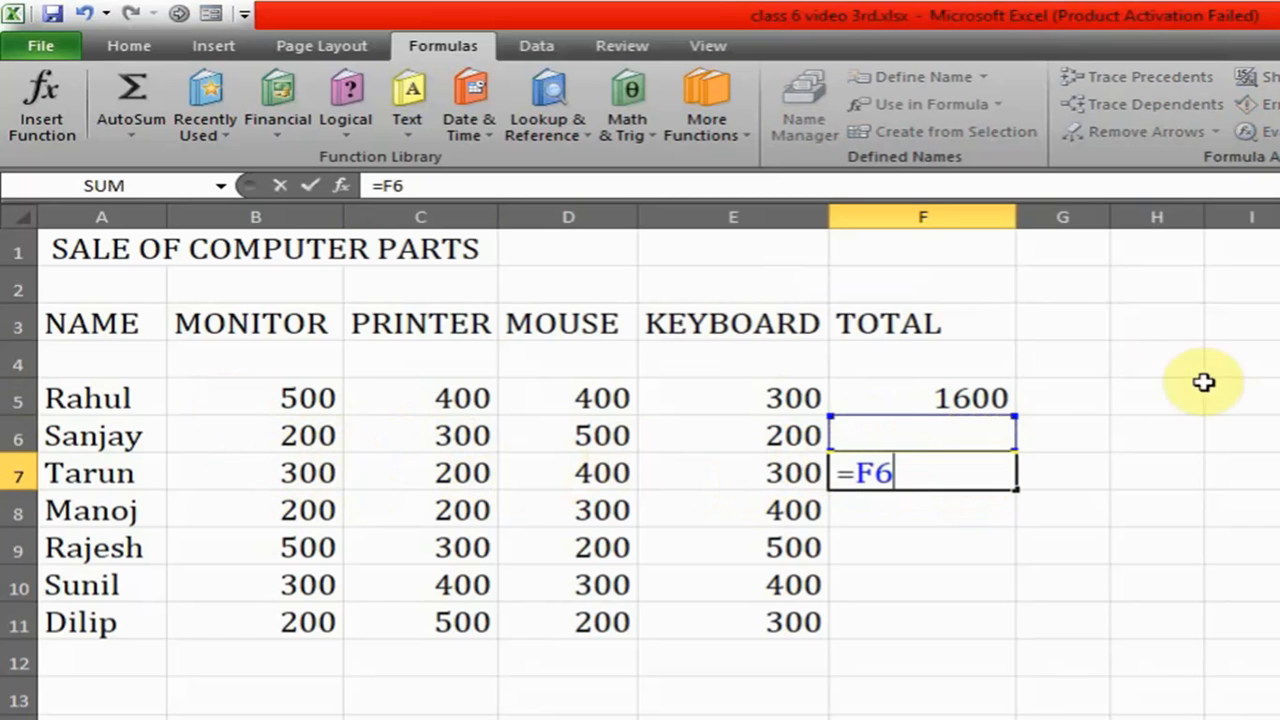
# - Copy the addition formula in F5 down the TOTAL column through F11 with the fill handle
pyautogui.click(1033, 400)
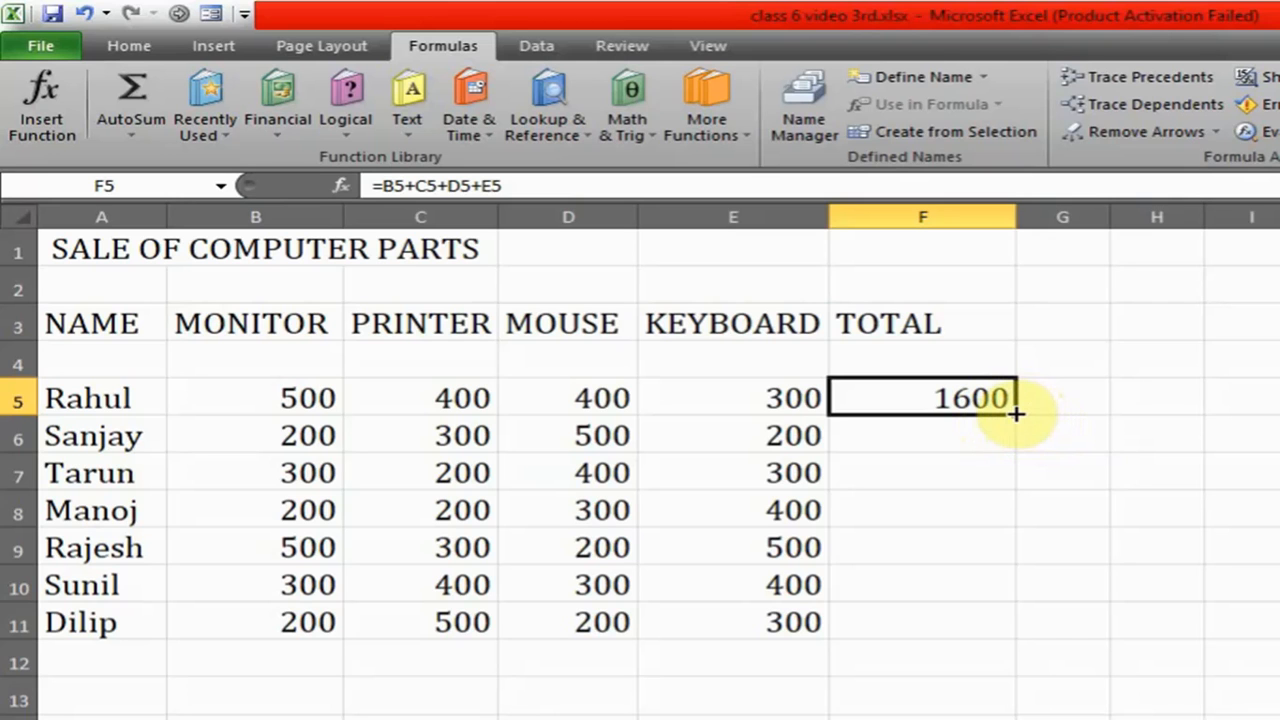
pyautogui.moveTo(1015, 412); pyautogui.dragTo(993, 648)
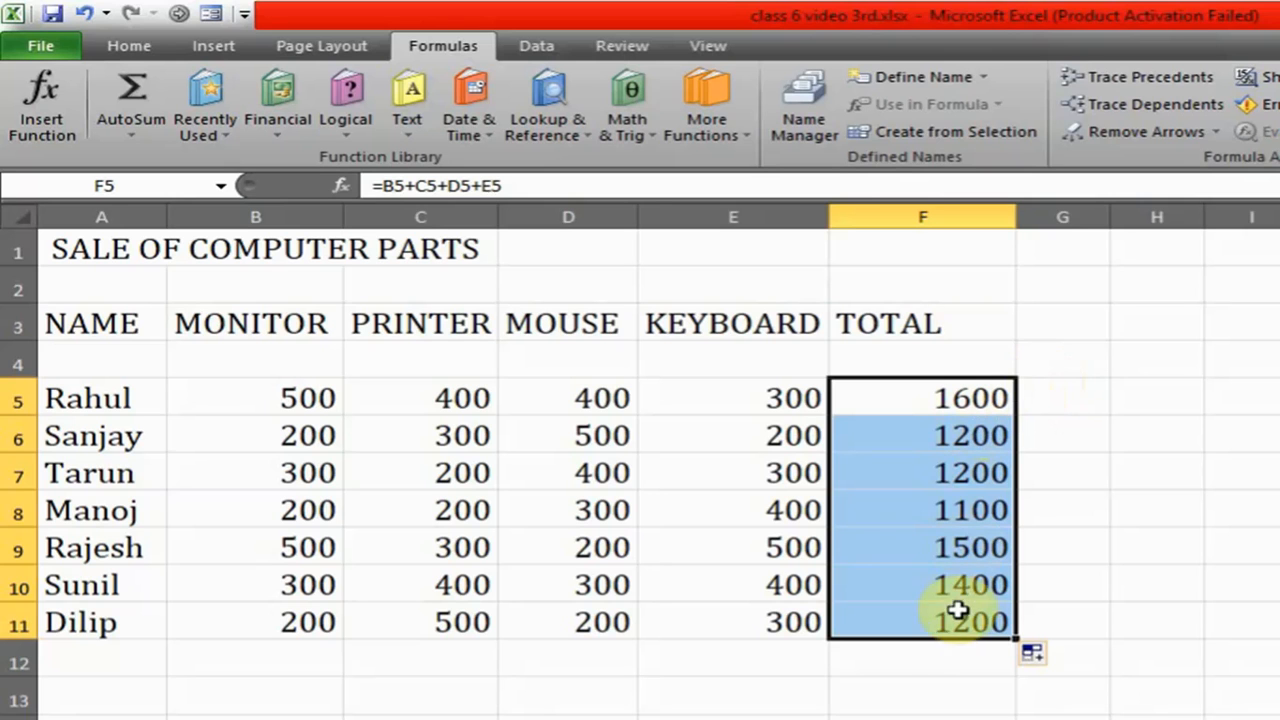
pyautogui.click(1142, 481)
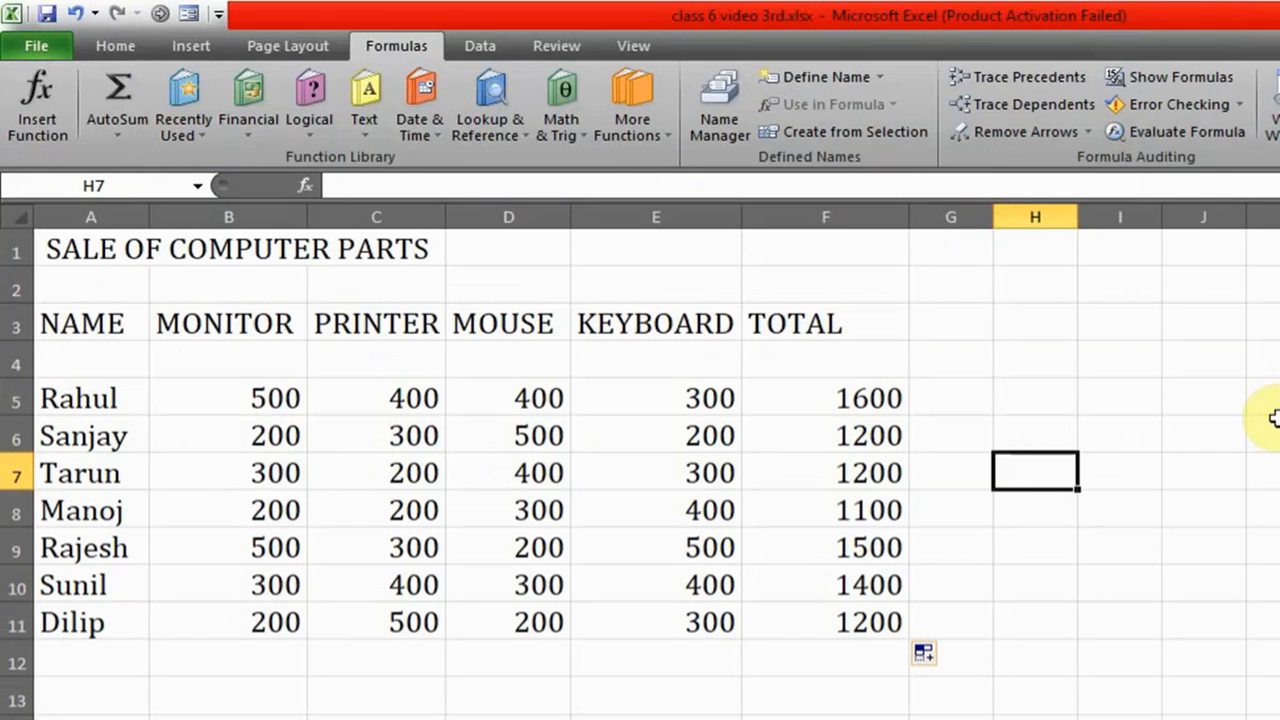
# - Display the formulas of the TOTAL cells F5:F11 with Show Formulas and switch back to showing values
pyautogui.moveTo(846, 398); pyautogui.dragTo(830, 610)
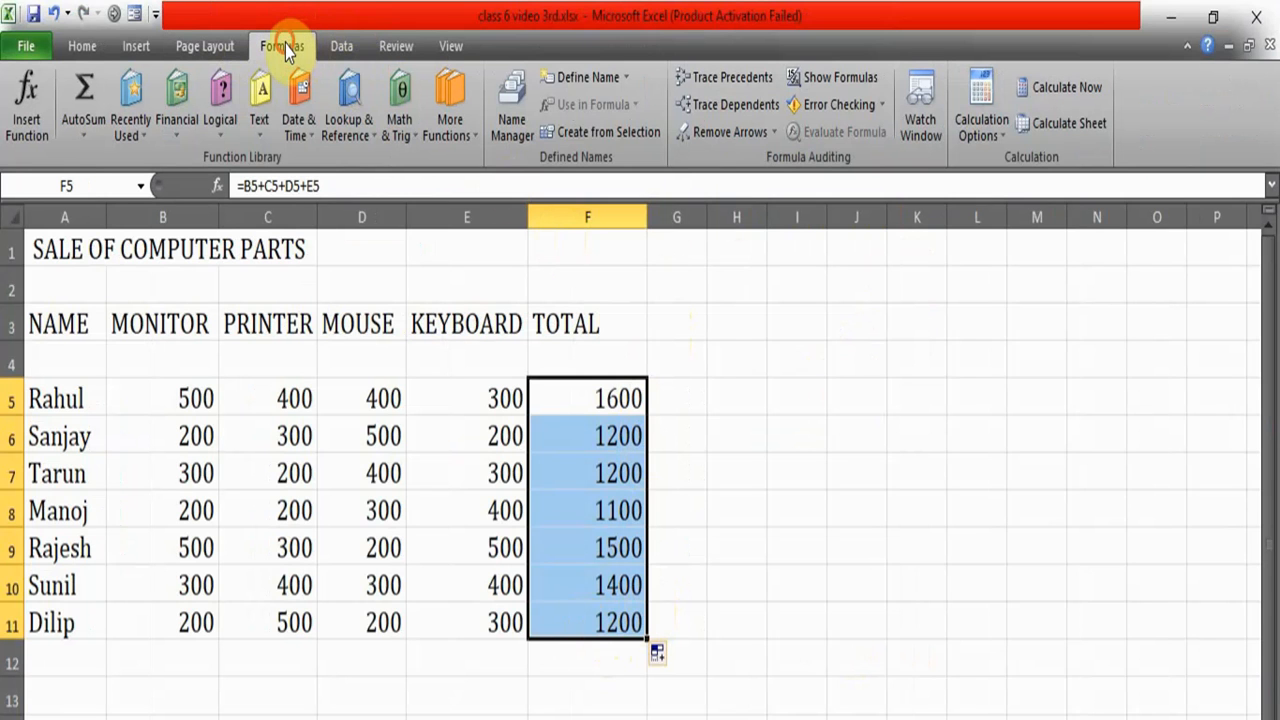
pyautogui.click(863, 76)
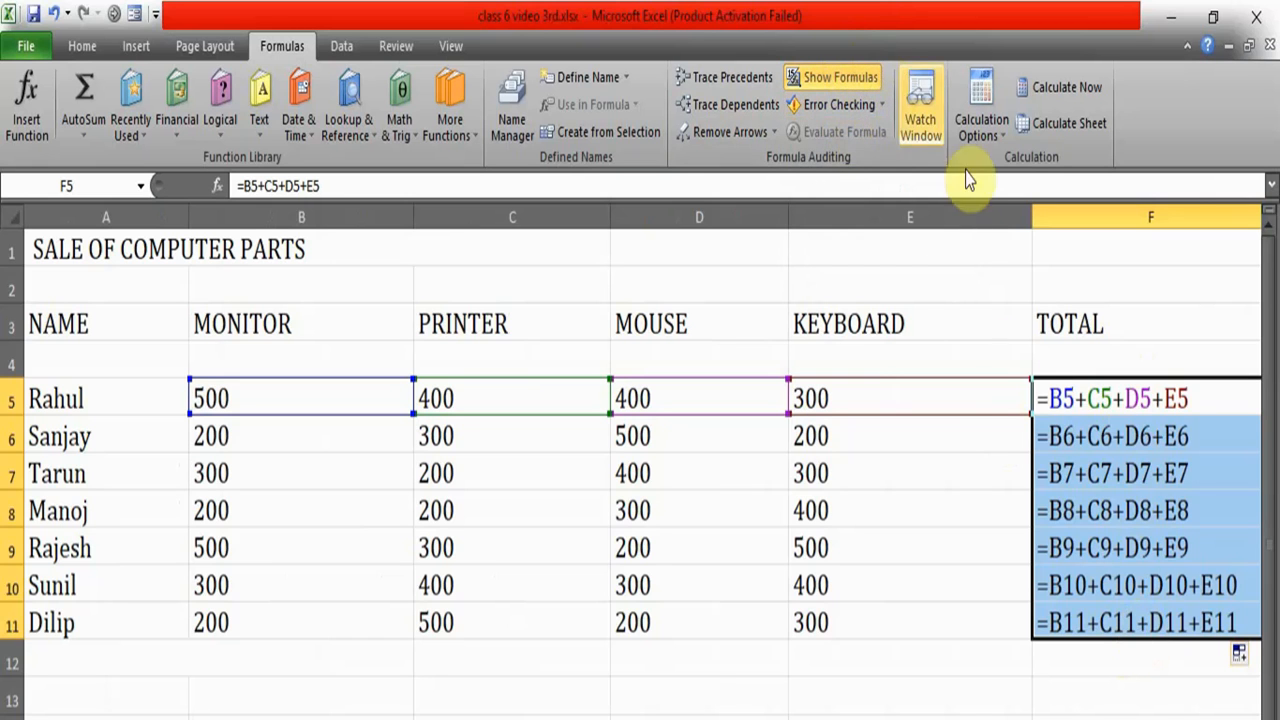
pyautogui.click(825, 80)
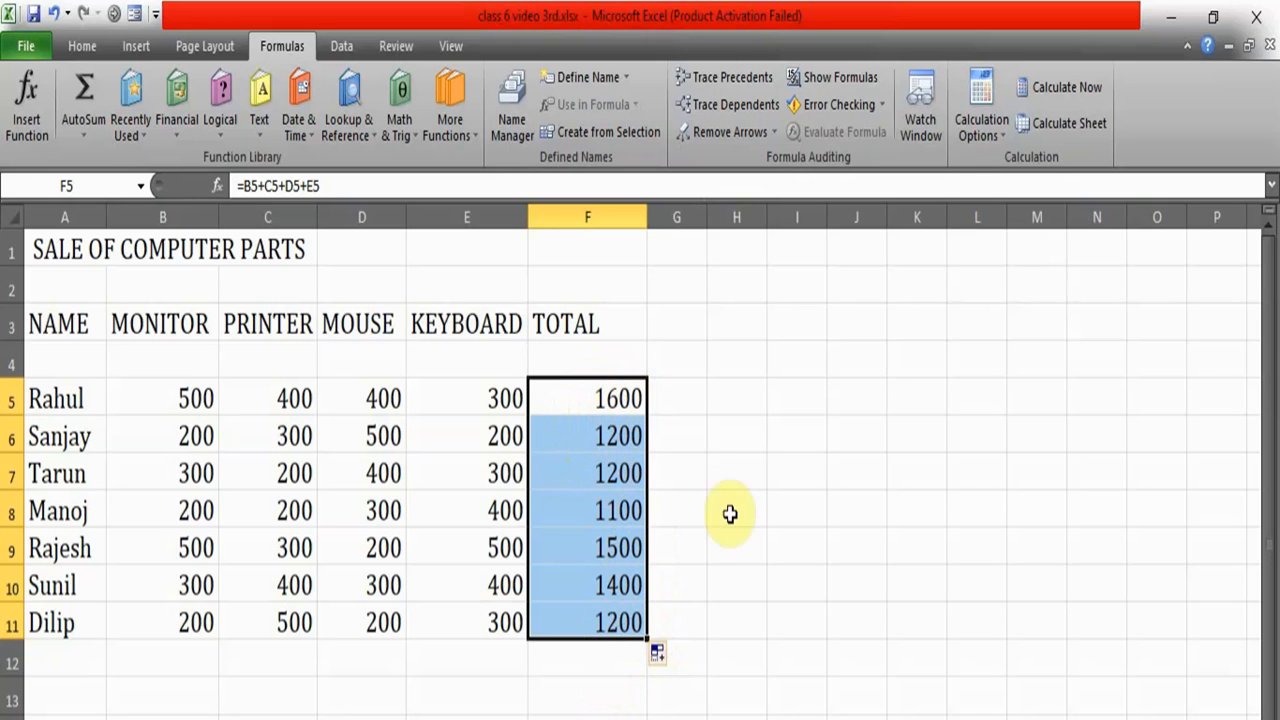
# - Delete the contents of the TOTAL cells F5:F11
pyautogui.click(757, 480)
pyautogui.doubleClick(610, 390)
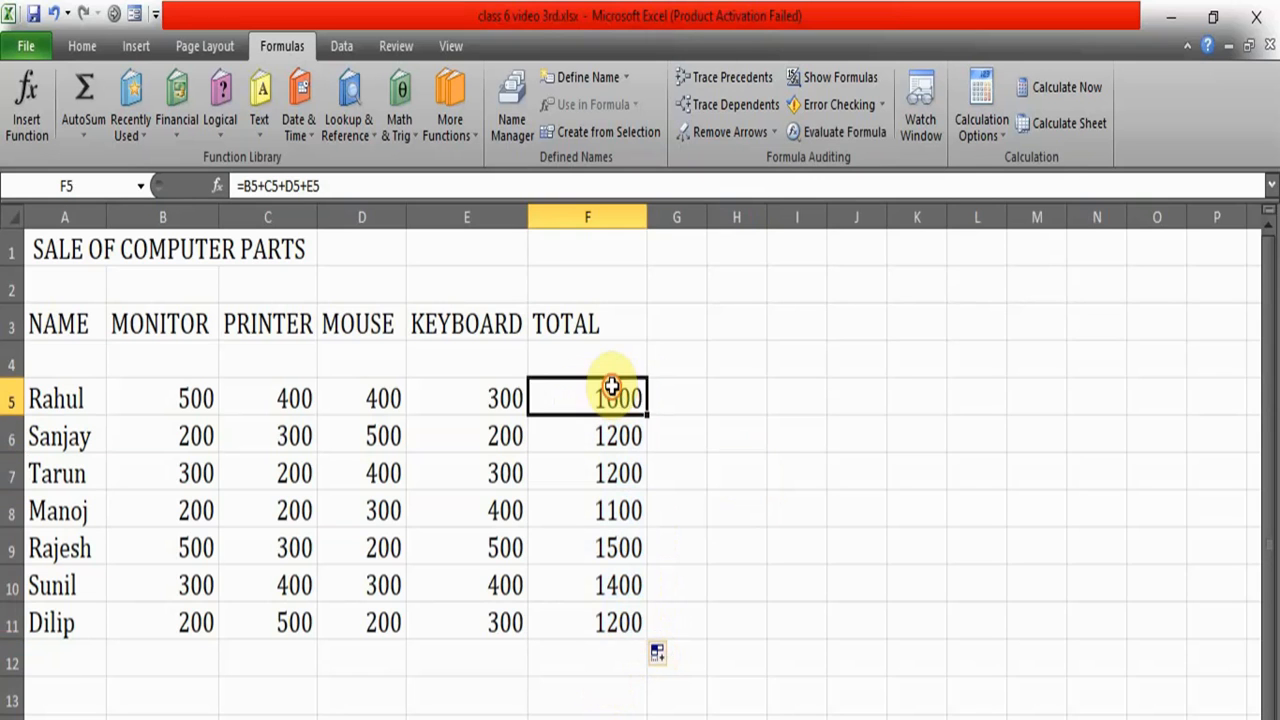
pyautogui.click(720, 330)
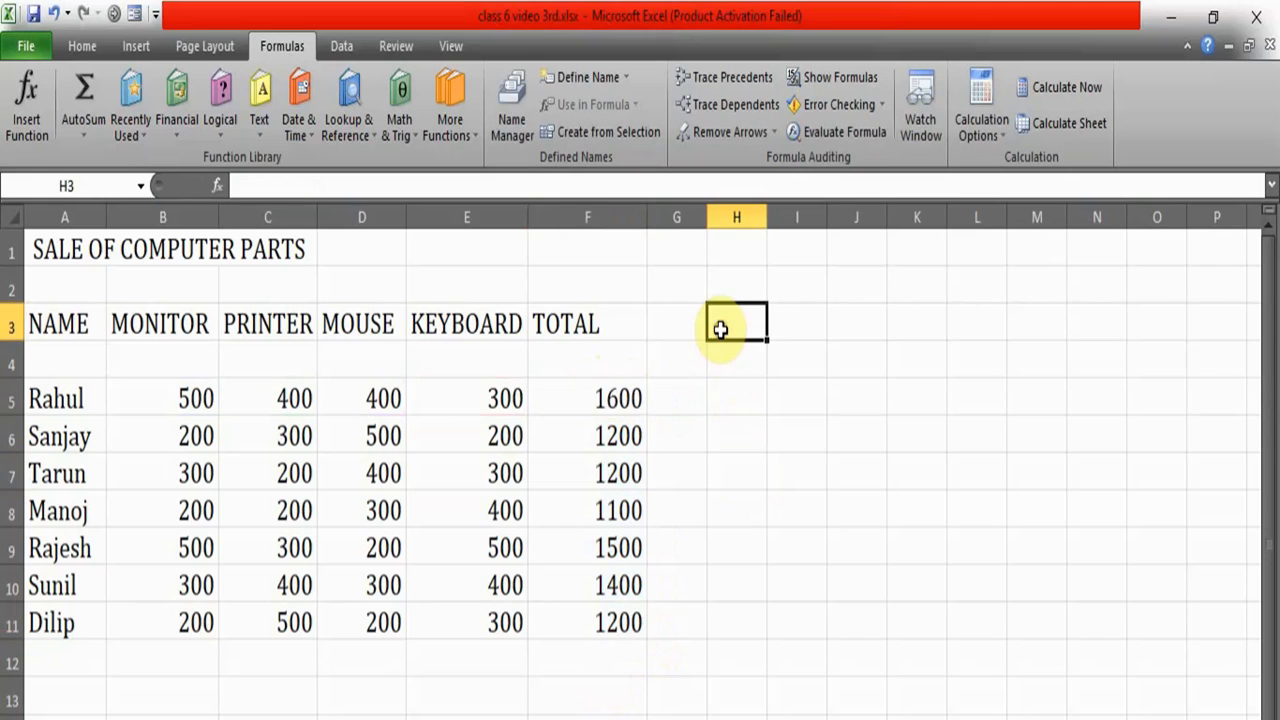
pyautogui.moveTo(605, 392); pyautogui.dragTo(588, 614)
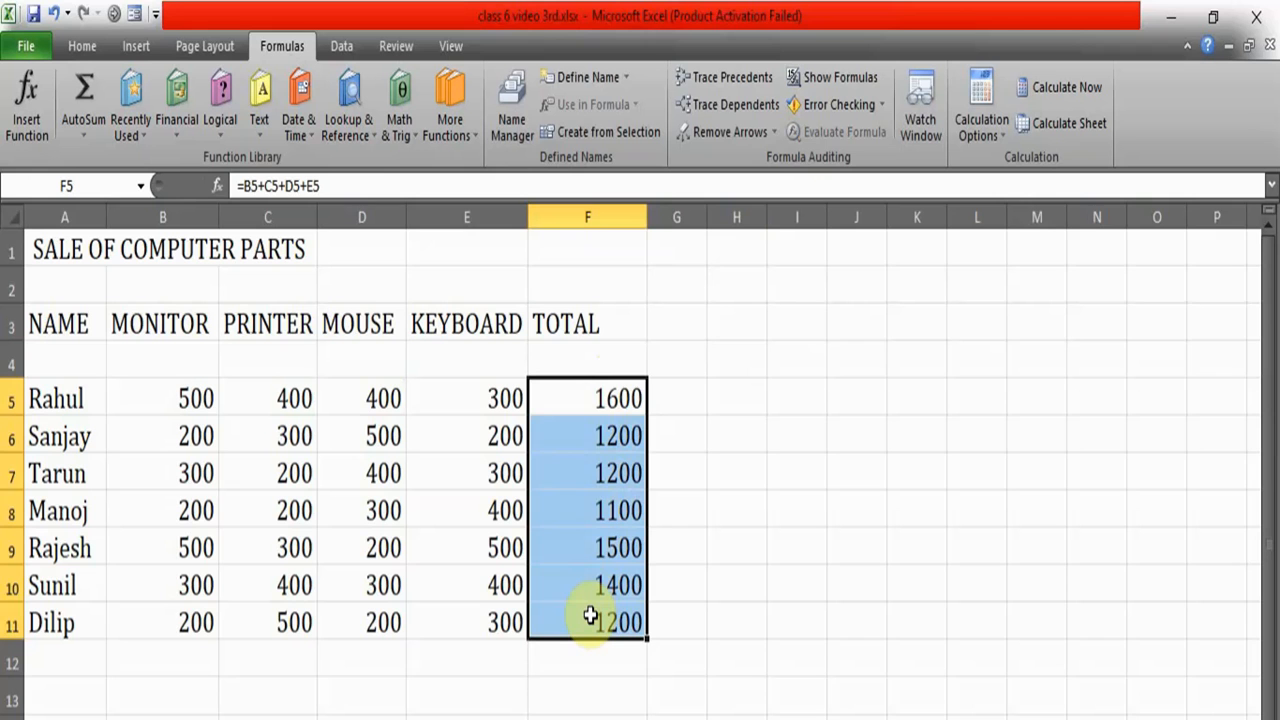
pyautogui.press('Delete')
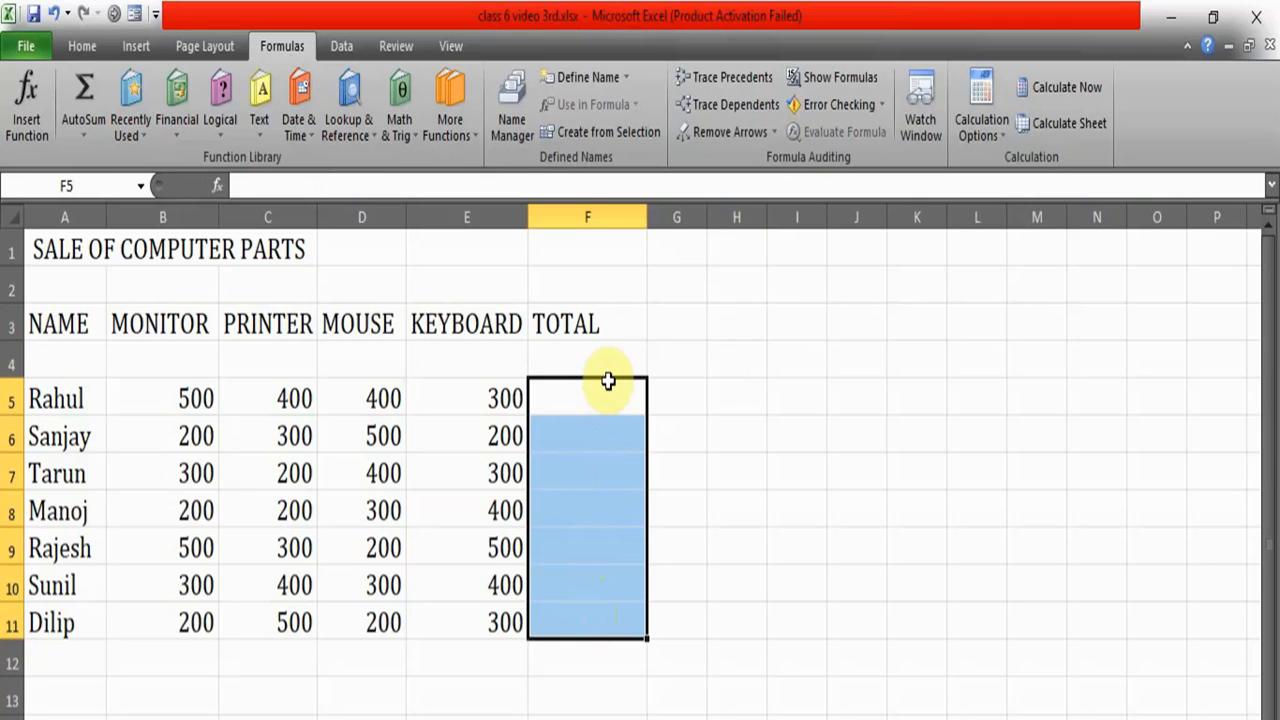
# - Start a formula with = in F5 and review the PMT, MAX and AVERAGE descriptions in the Insert Function dialog
pyautogui.doubleClick(575, 405)
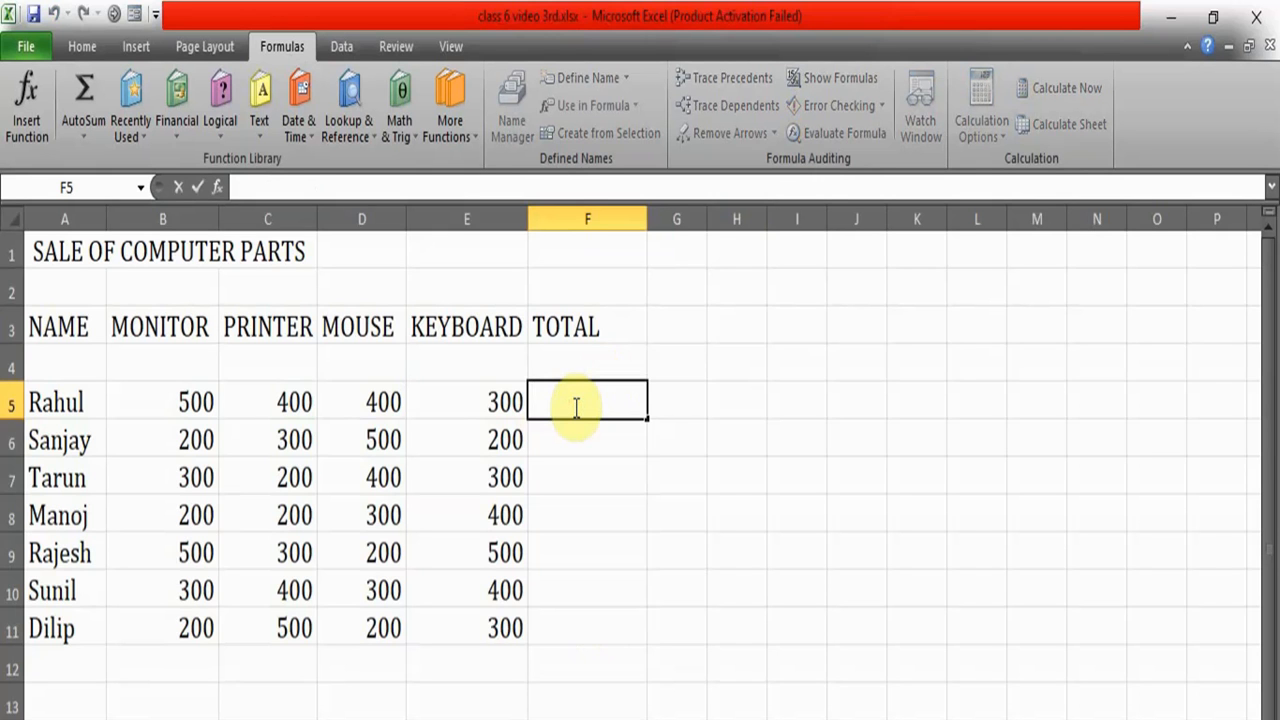
pyautogui.write('=')
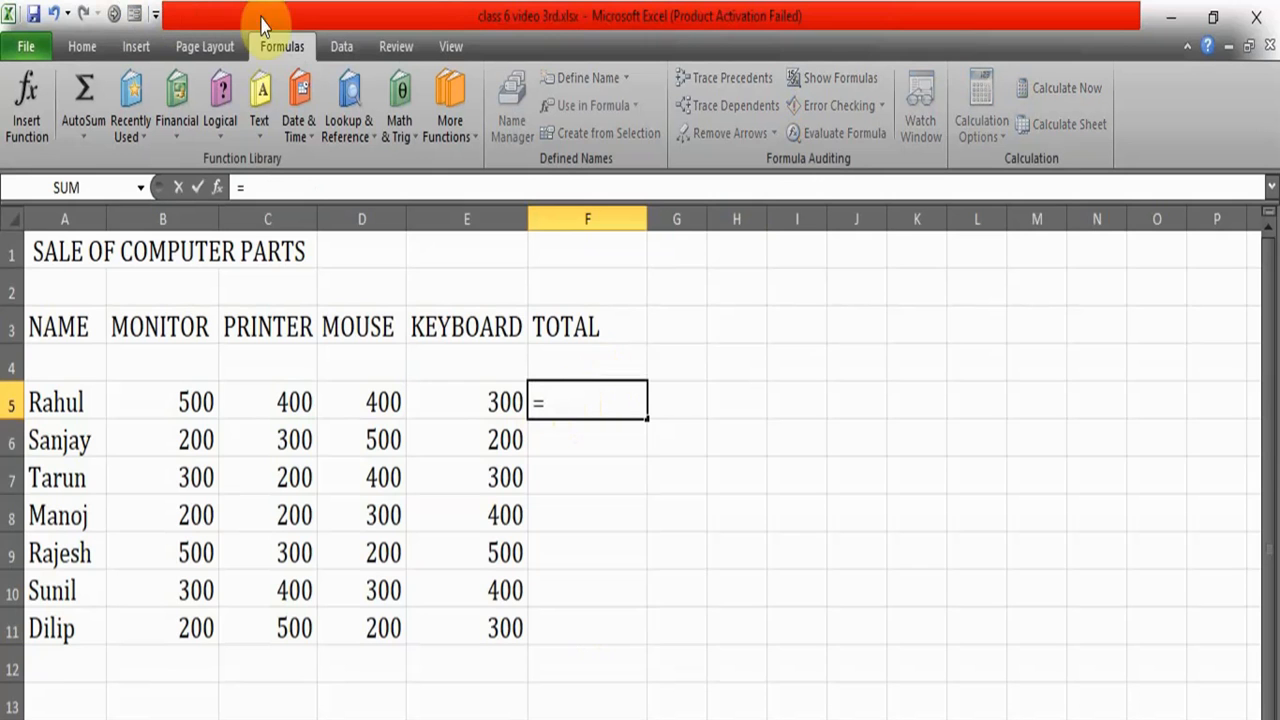
pyautogui.click(26, 95)
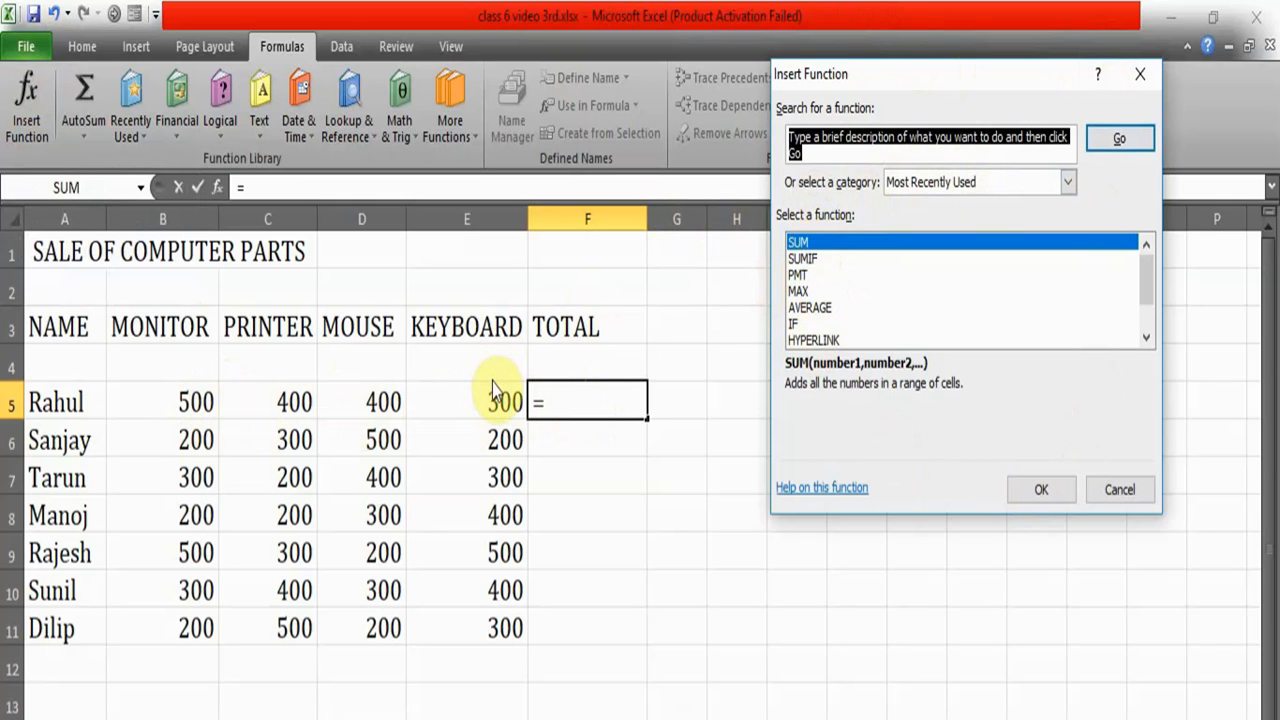
pyautogui.click(798, 278)
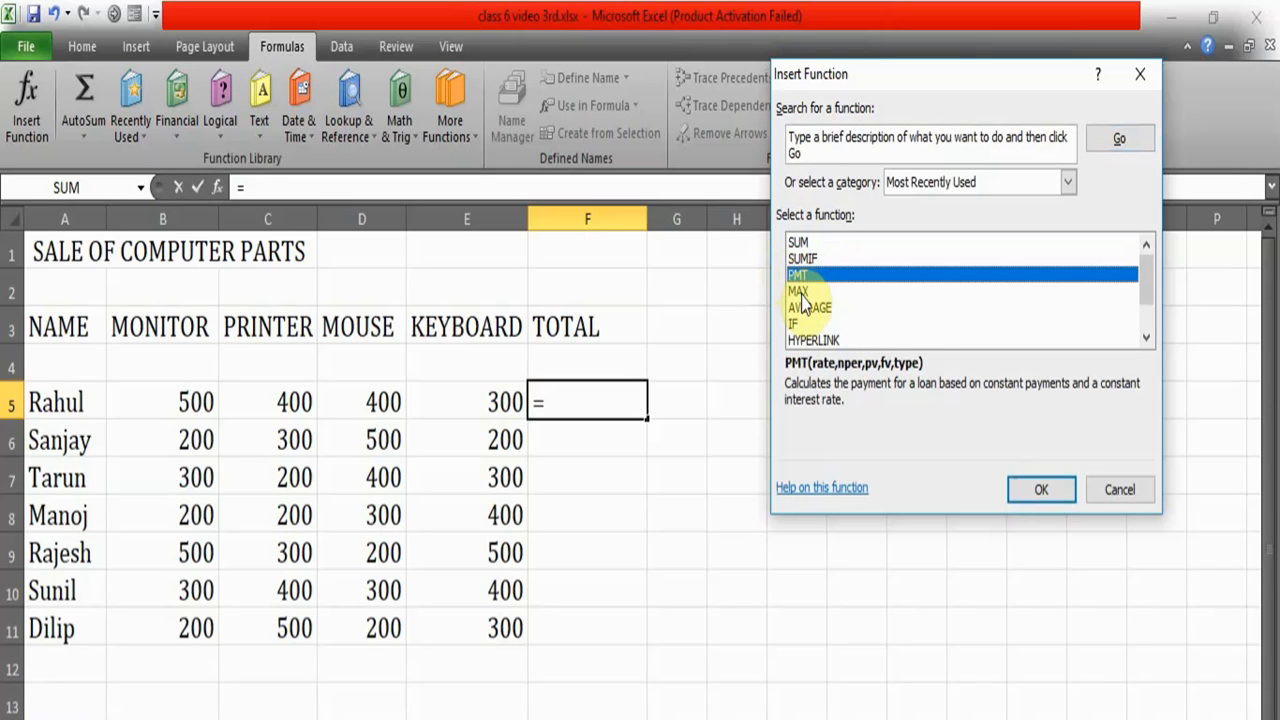
pyautogui.click(798, 291)
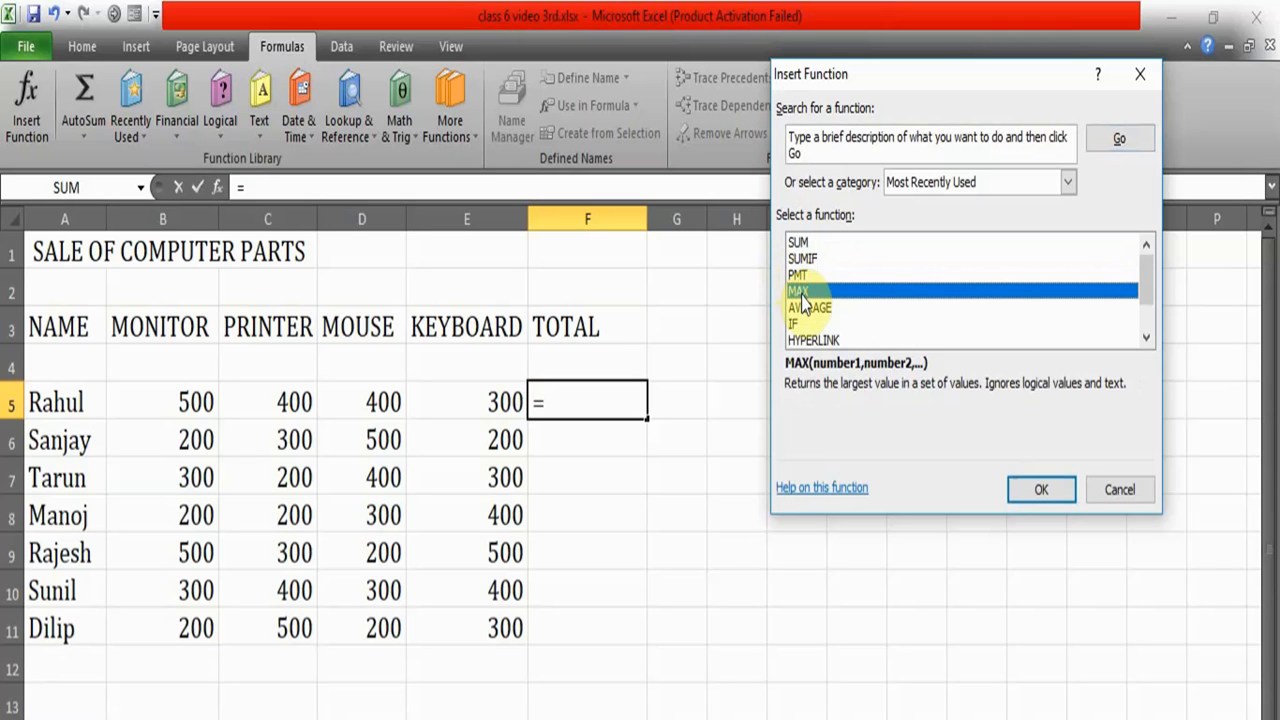
pyautogui.click(821, 309)
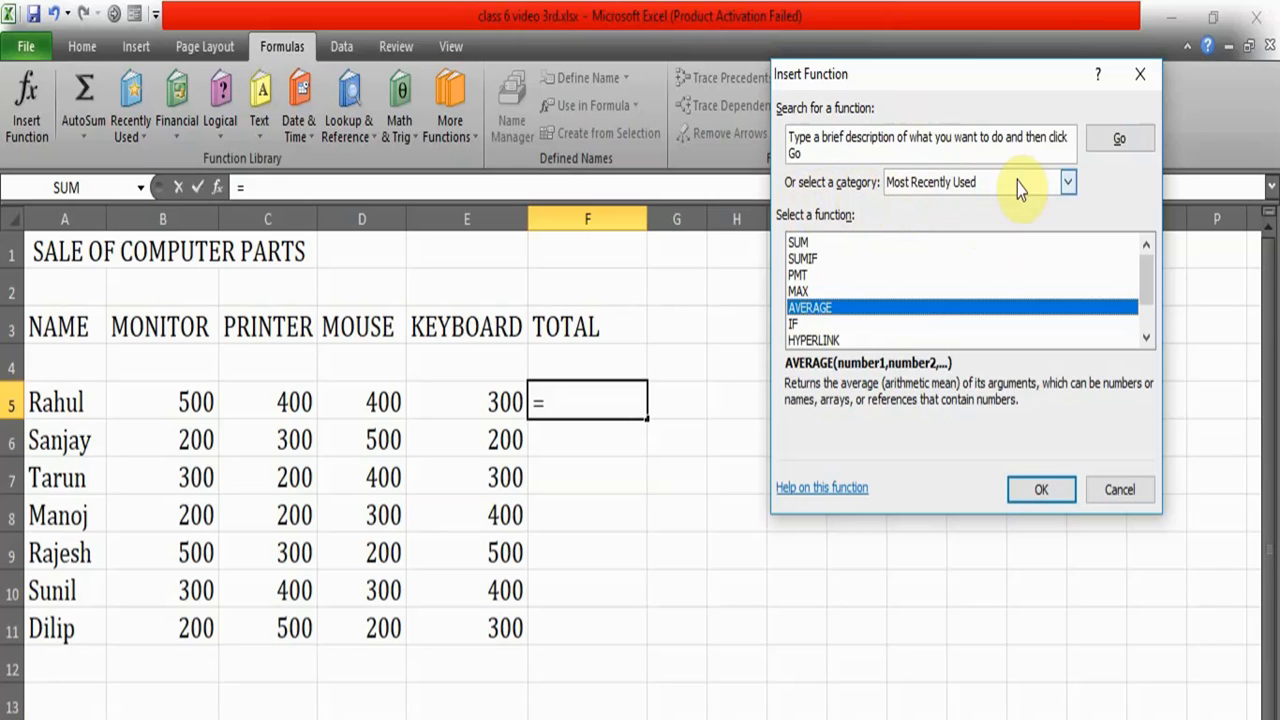
# - Look through the function categories and insert the SUM function over B5:E5 in F5
pyautogui.click(1067, 183)
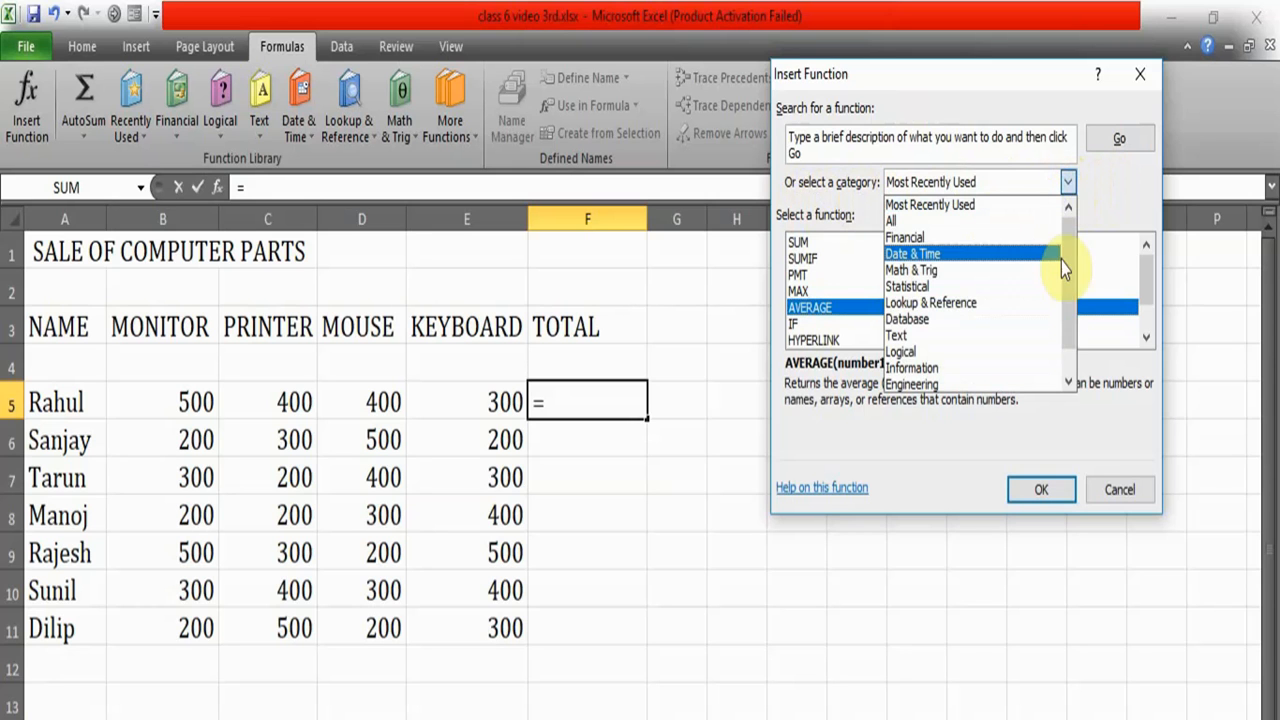
pyautogui.scroll(-1, 1070, 323)
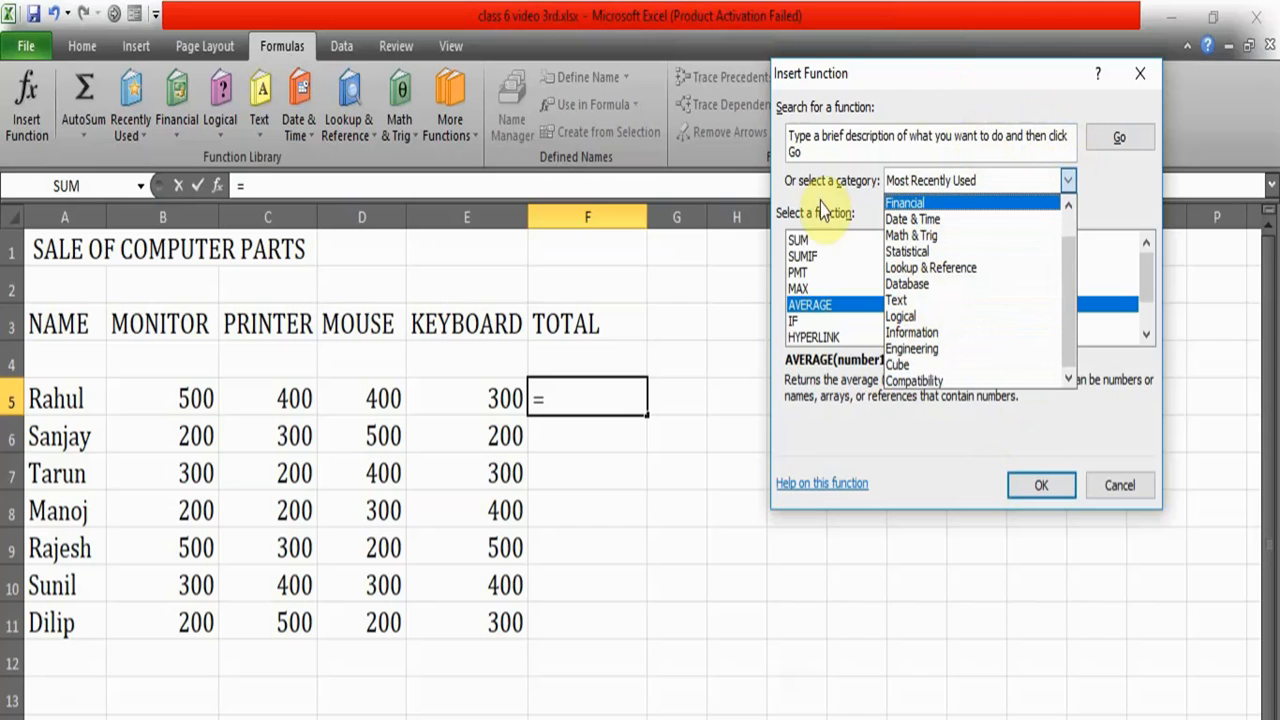
pyautogui.click(969, 414)
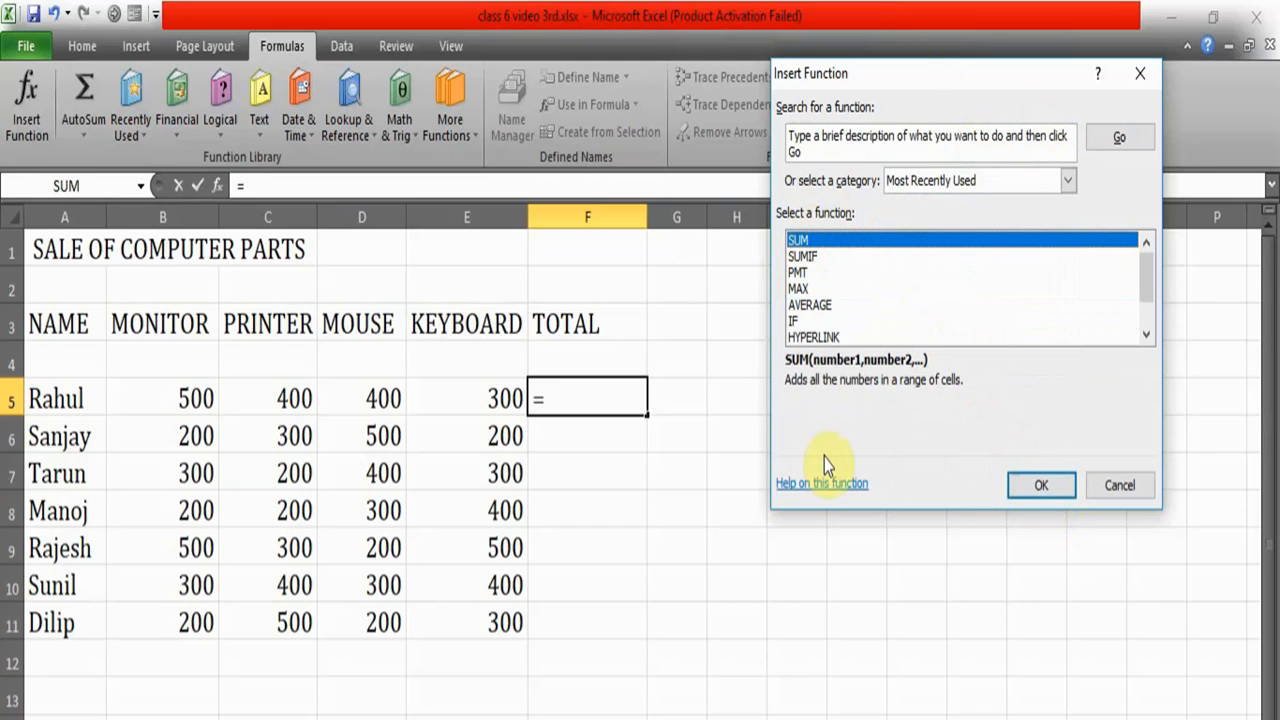
pyautogui.click(1042, 483)
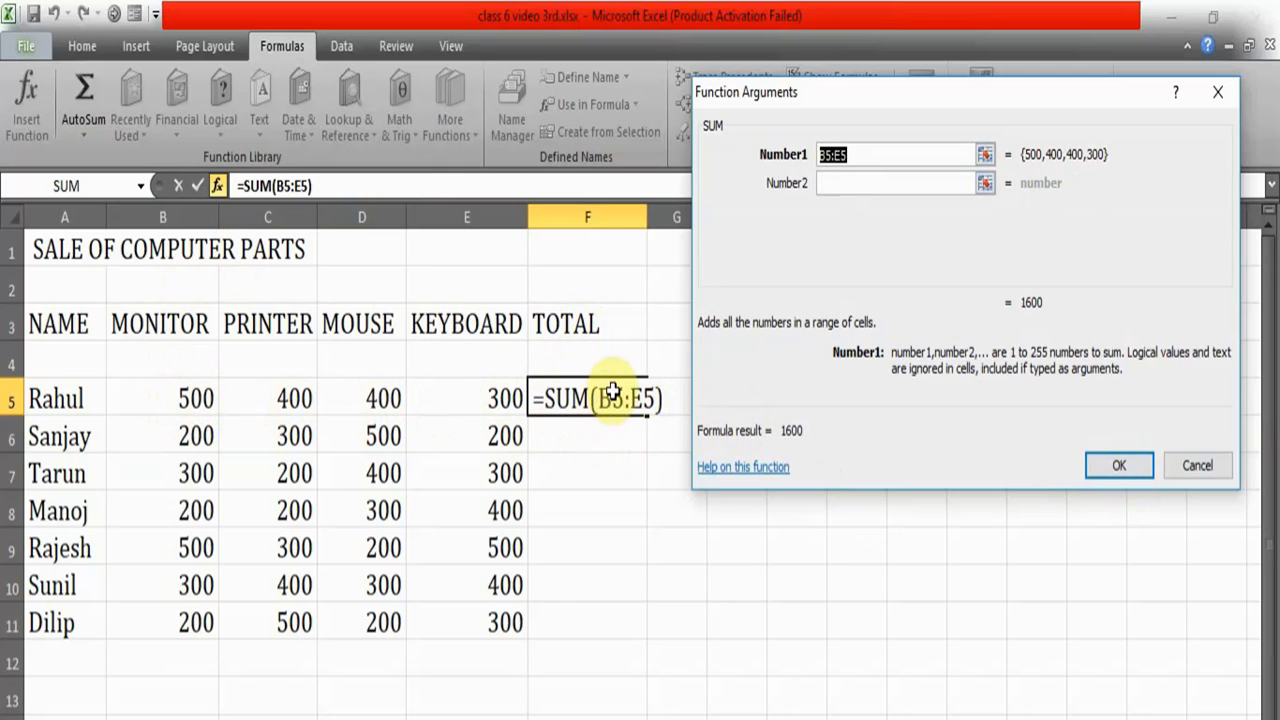
pyautogui.click(1137, 453)
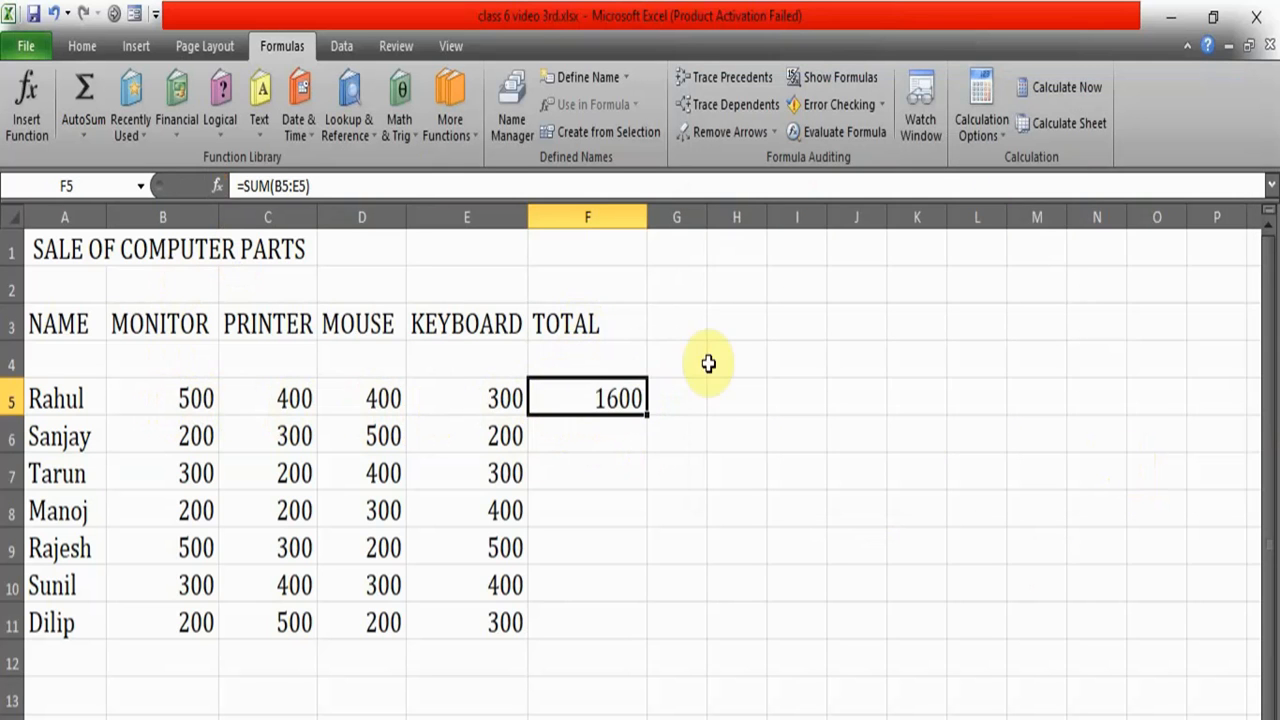
# - Enter =SUM(B6:E6) in the TOTAL cell F6 using Insert Function
pyautogui.click(617, 434)
pyautogui.doubleClick(618, 435)
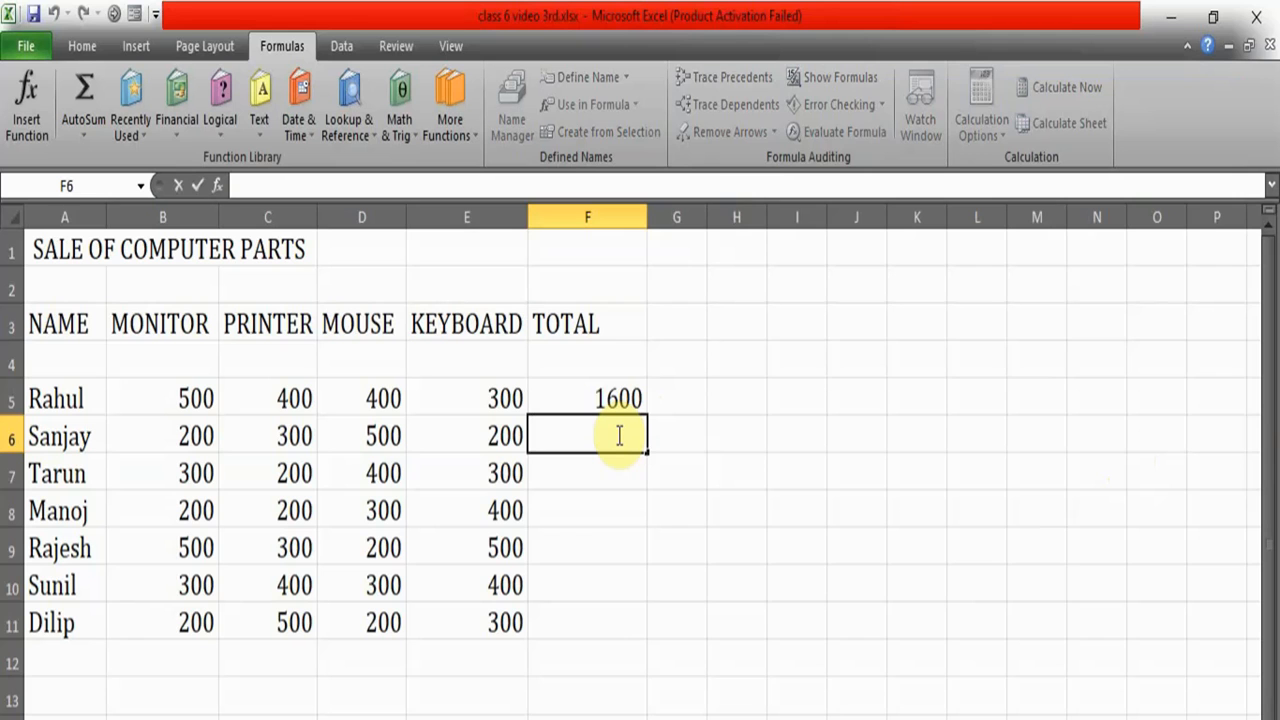
pyautogui.write('=')
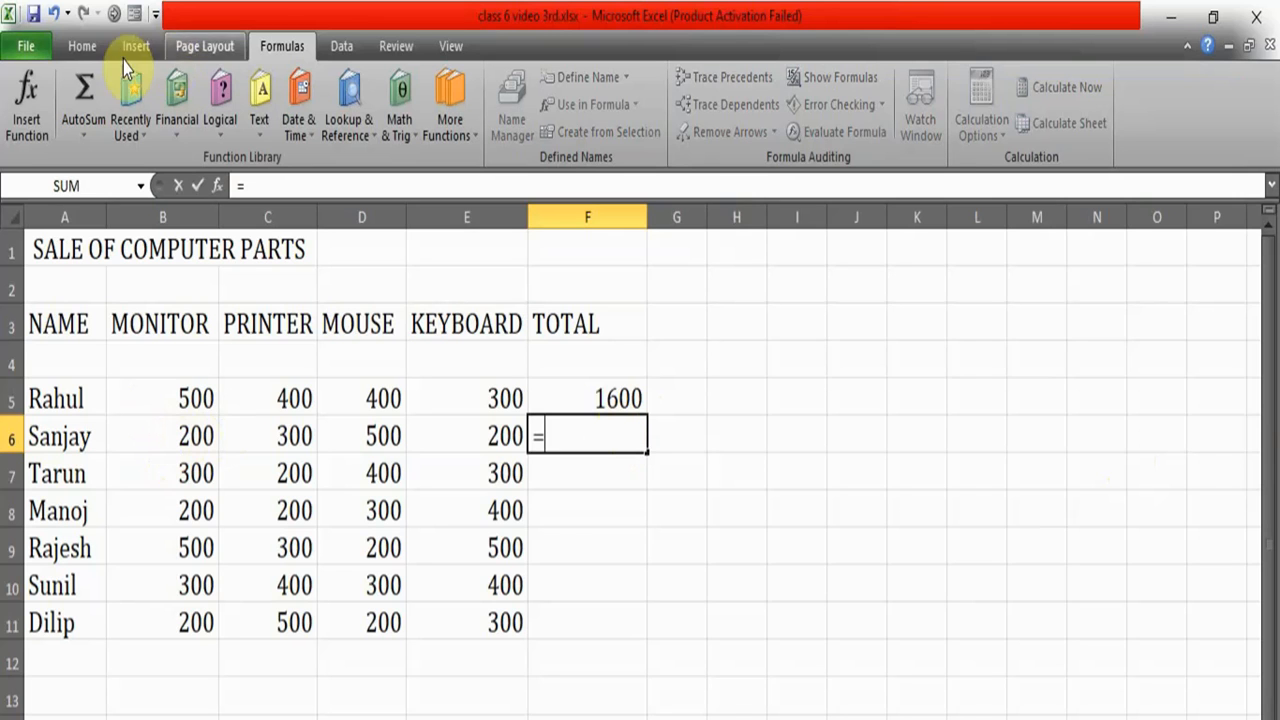
pyautogui.click(27, 95)
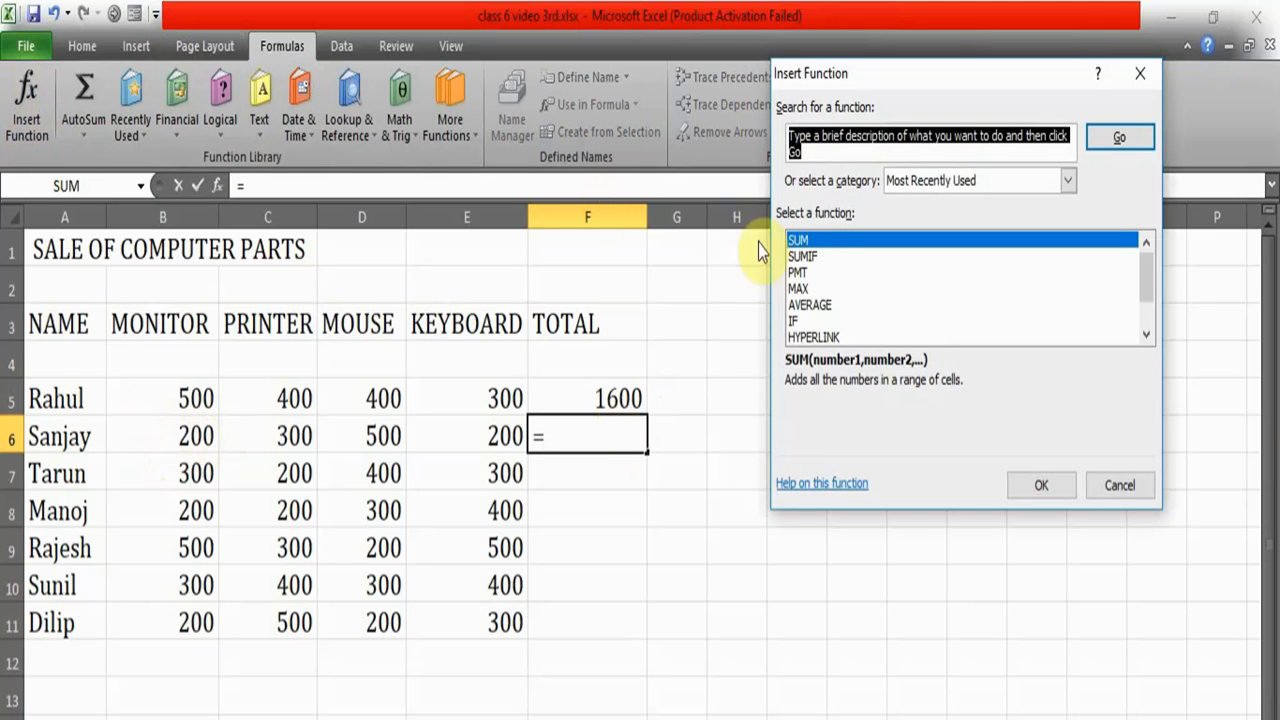
pyautogui.doubleClick(826, 243)
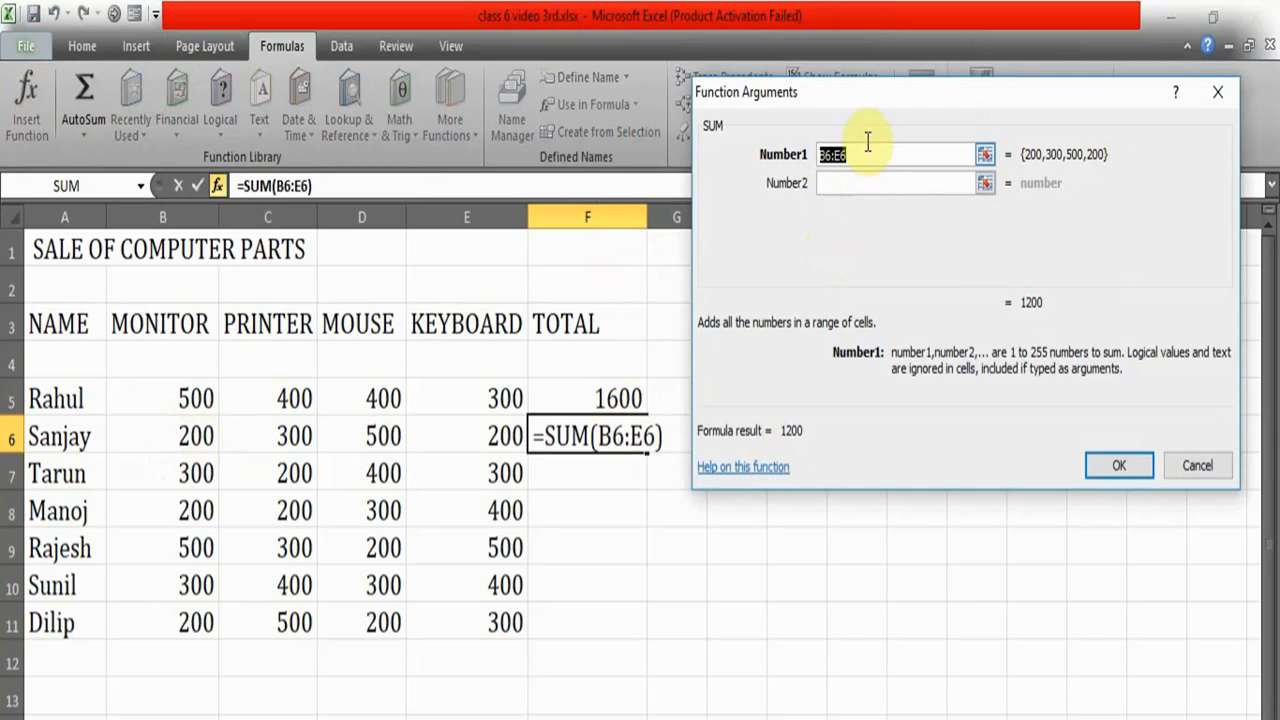
pyautogui.click(1117, 467)
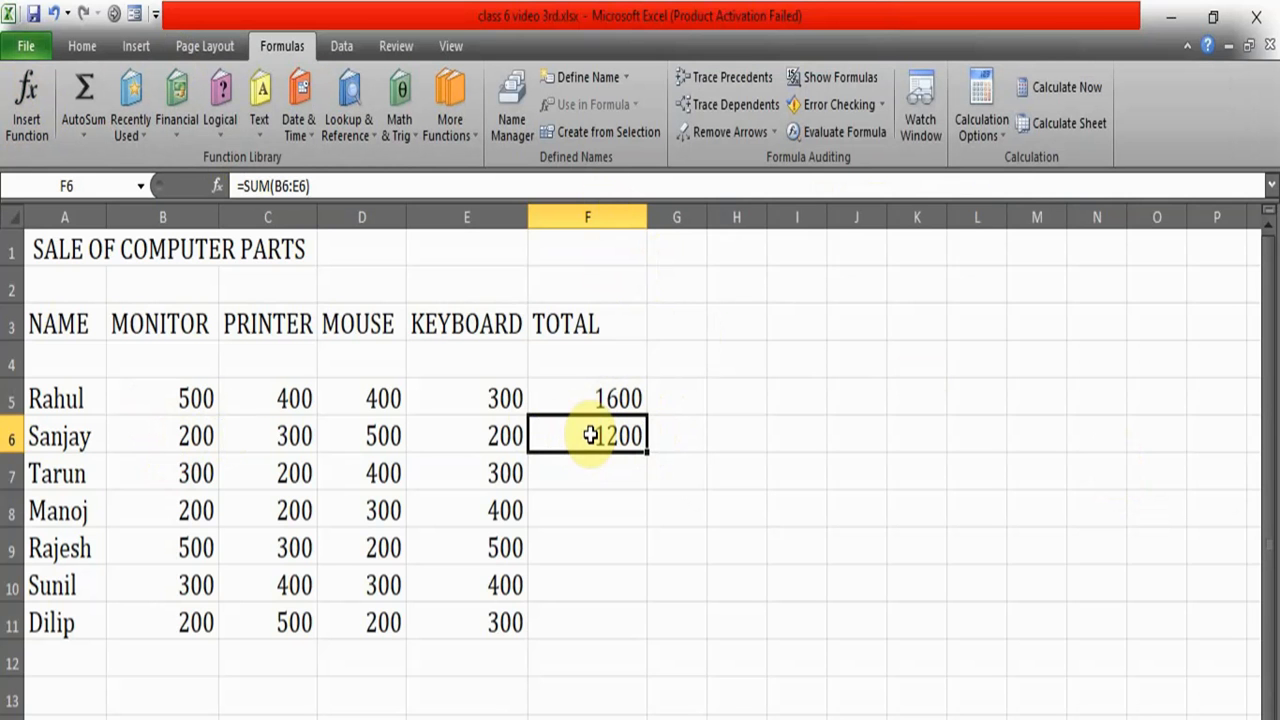
# - Switch to the PowerPoint slideshow to show the QUICKLY ADDING NUMBERS slide, and return to the Excel worksheet
pyautogui.hotkey('alt', 'Tab')
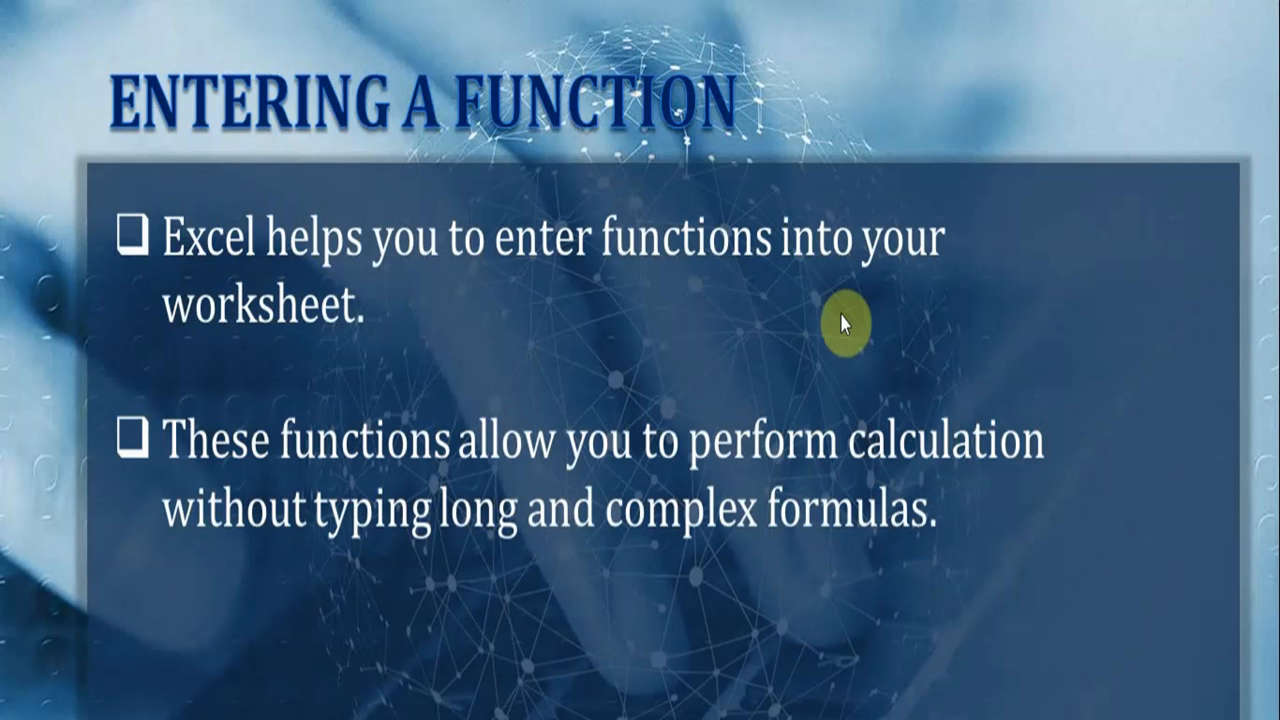
pyautogui.press('Right')
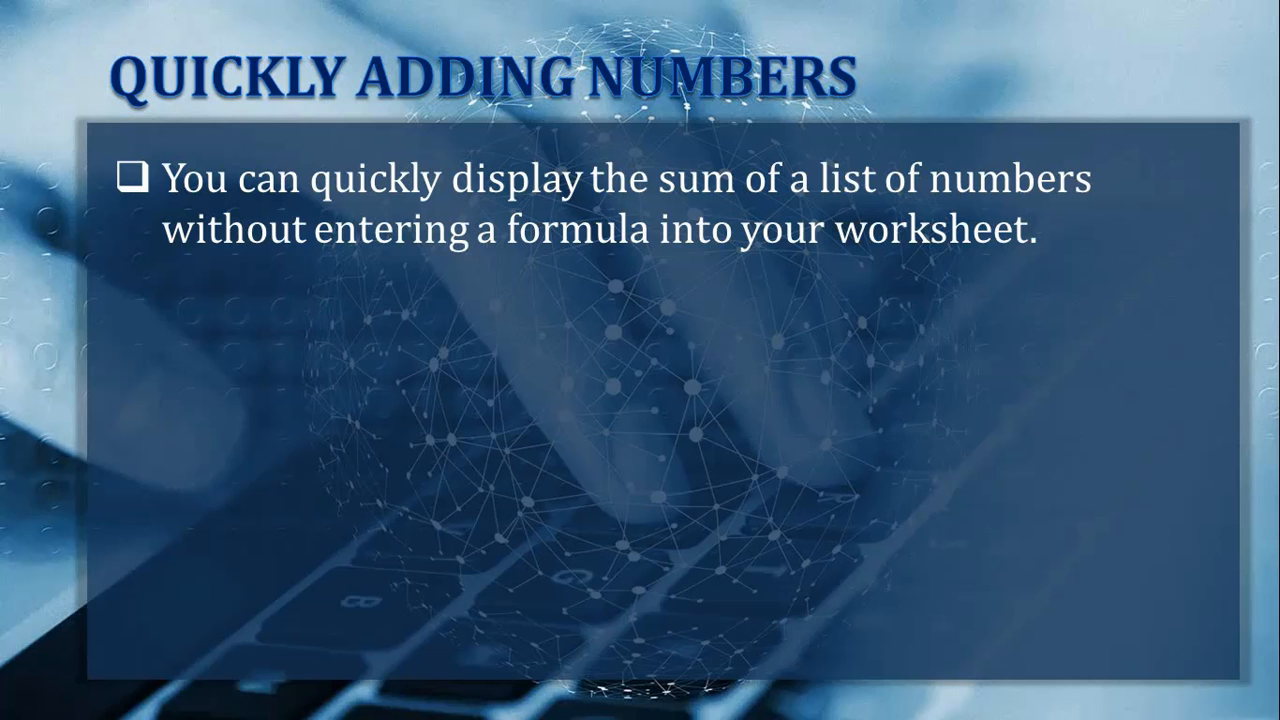
pyautogui.hotkey('alt', 'Tab')
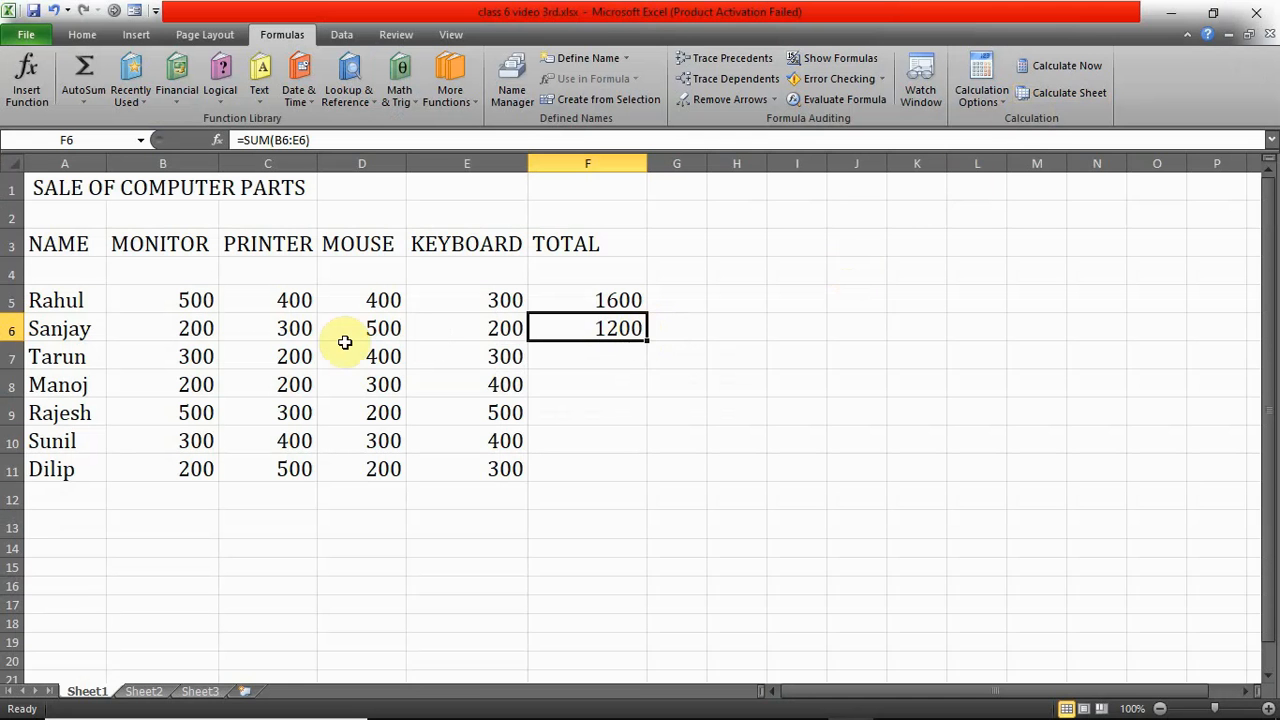
# - Select the sales figures in B7:E7, B8:E8 and B10:E10 in turn and read each selection's quick sum without entering a formula
pyautogui.moveTo(197, 356); pyautogui.dragTo(520, 357)
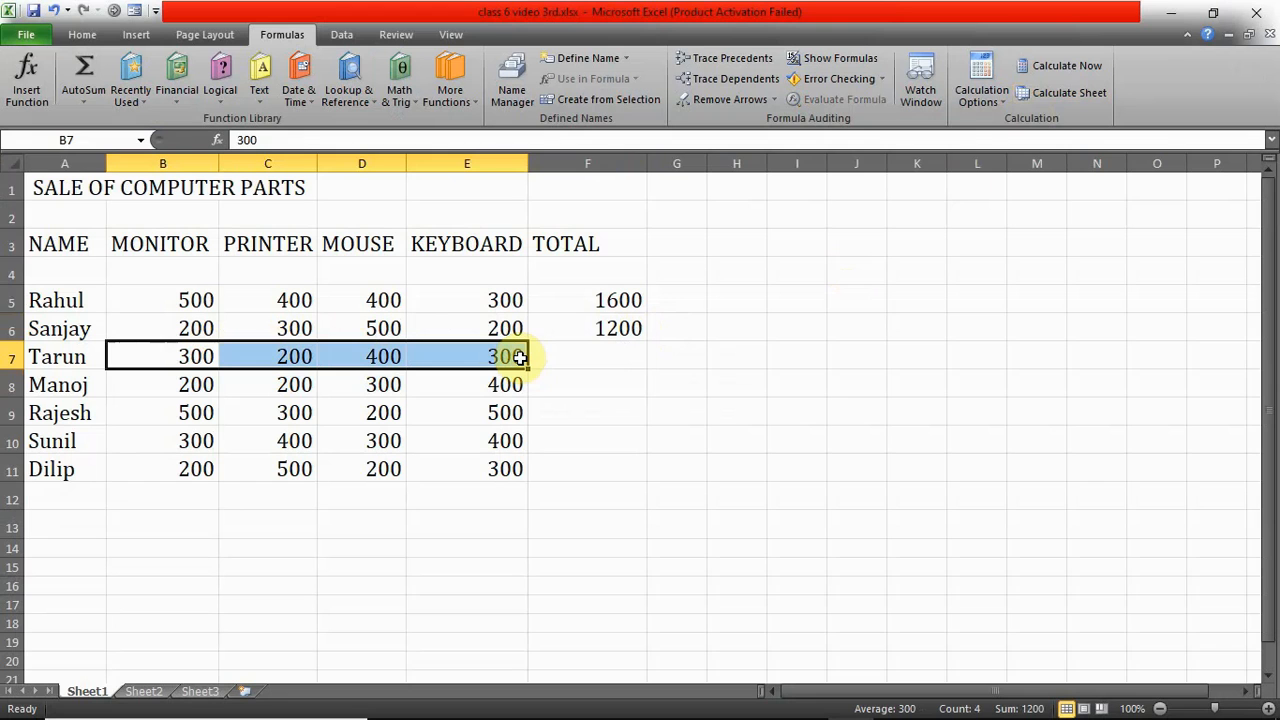
pyautogui.click(124, 385)
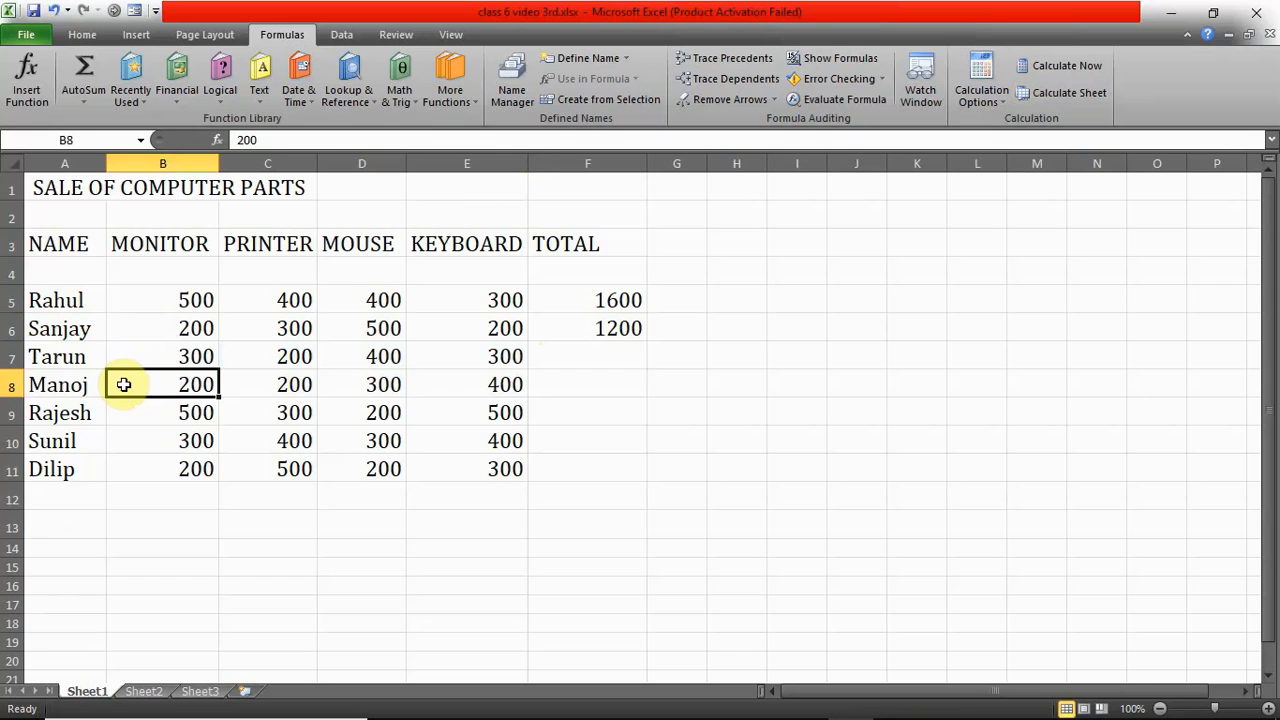
pyautogui.moveTo(124, 385); pyautogui.dragTo(506, 384)
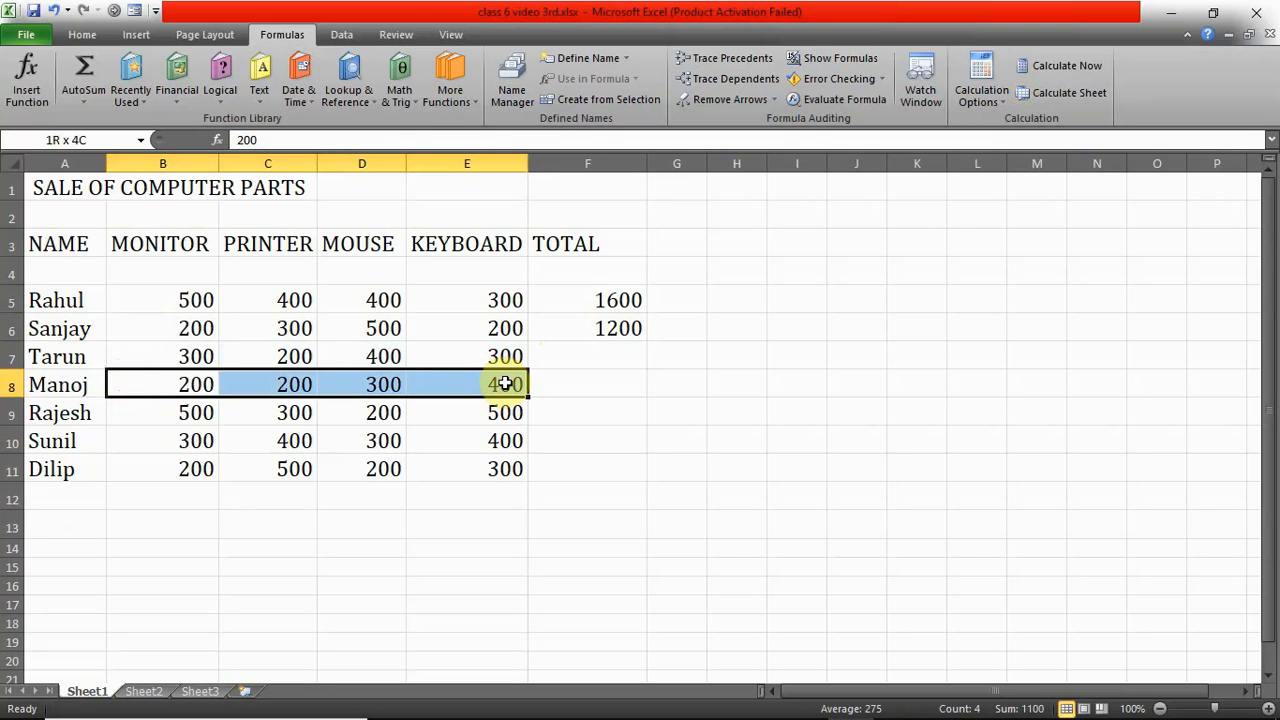
pyautogui.moveTo(506, 384); pyautogui.dragTo(506, 384)
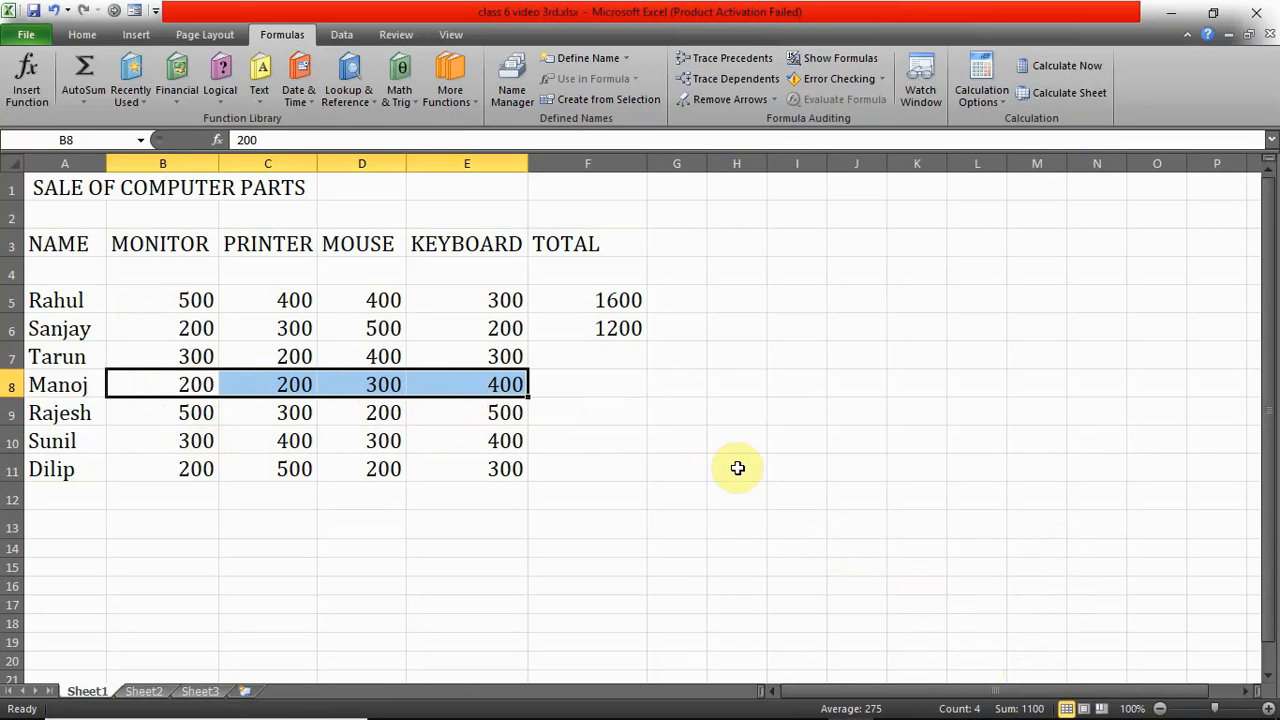
pyautogui.moveTo(151, 440); pyautogui.dragTo(520, 440)
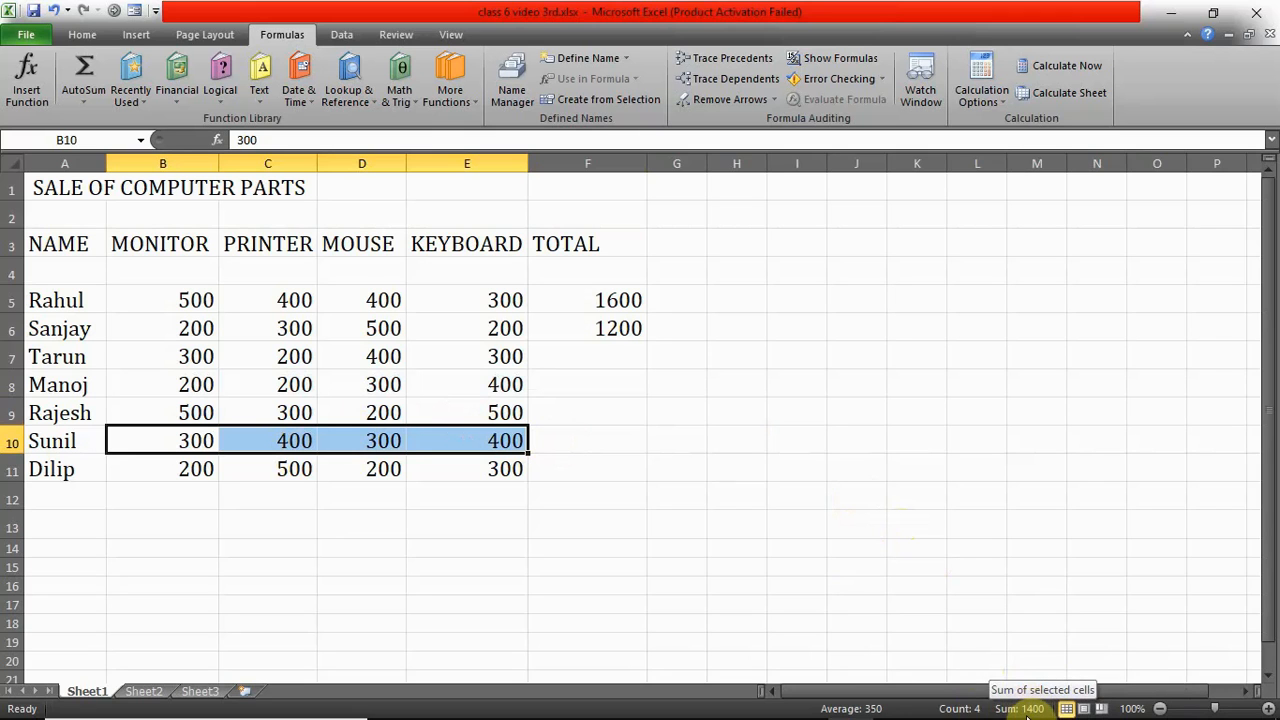
pyautogui.moveTo(1018, 716)
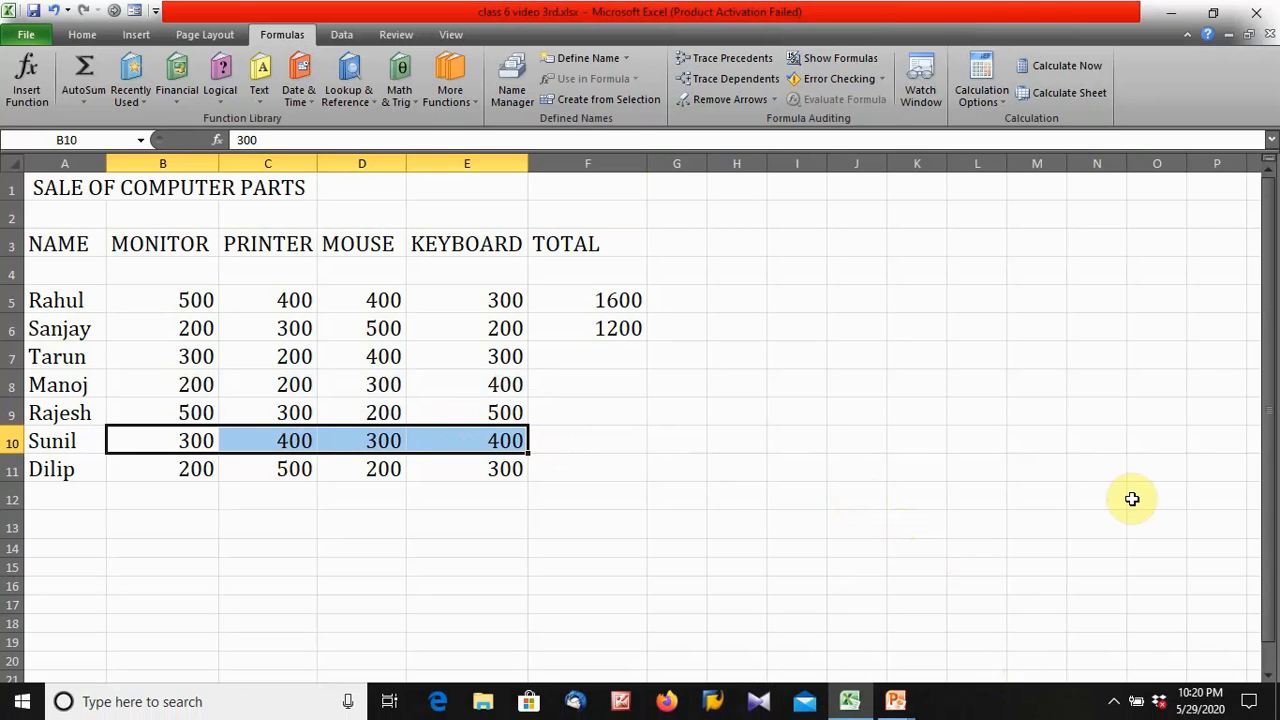